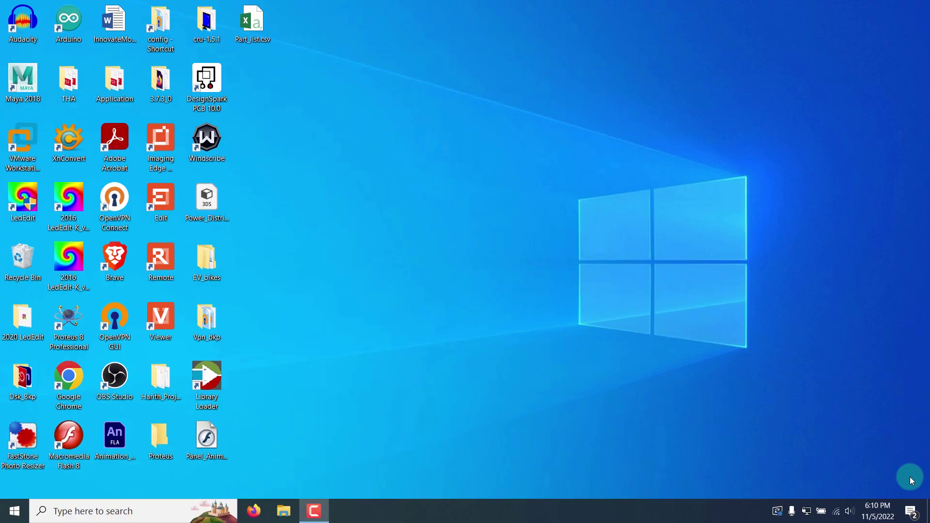
Launch Macromedia Flash 8, create a new Flash document and expand its document properties
double_click(83, 441)
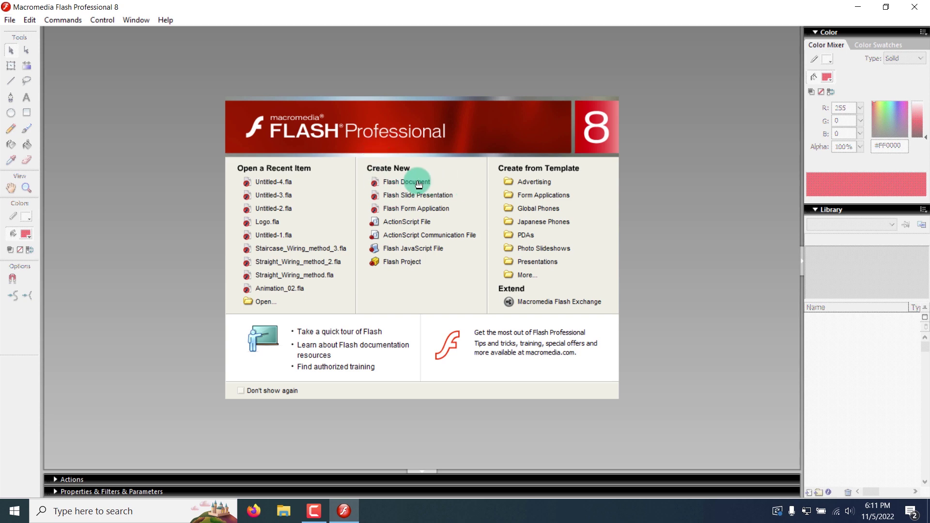
click(418, 182)
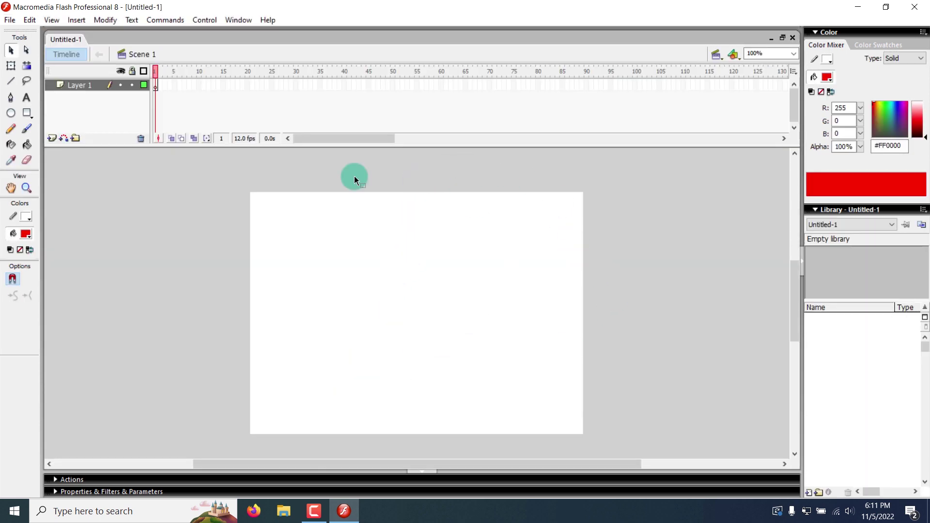
click(81, 491)
scroll(346, 334, down, 1)
scroll(347, 334, up, 1)
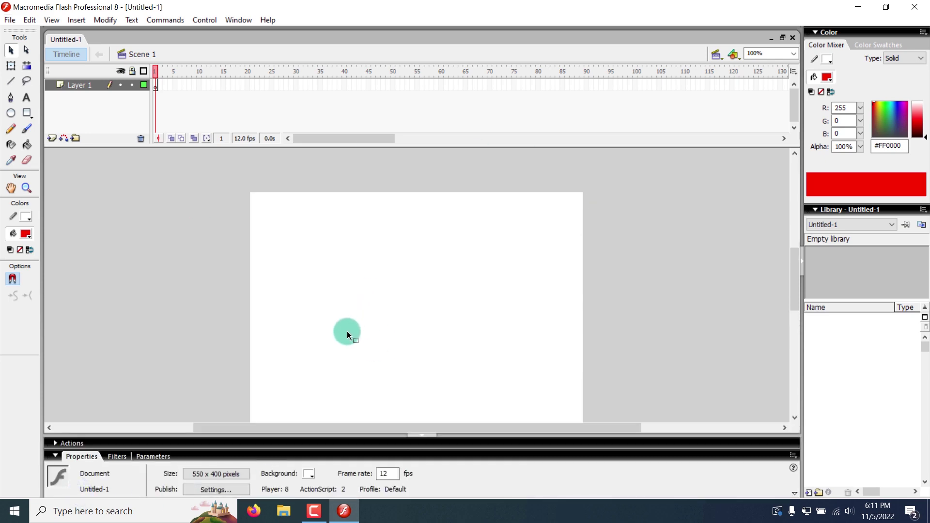
scroll(347, 334, down, 1)
scroll(335, 350, up, 1)
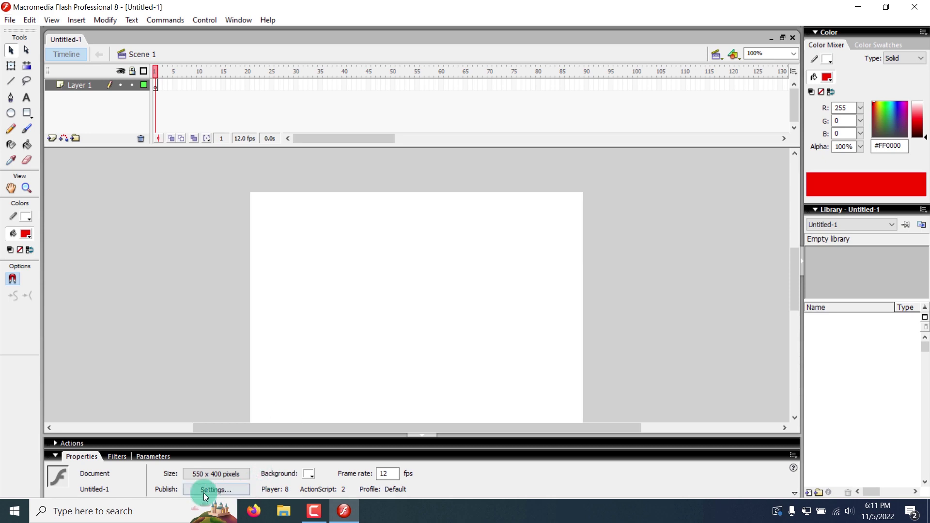
Set the document dimensions to 100 px wide by 100 px high
click(197, 473)
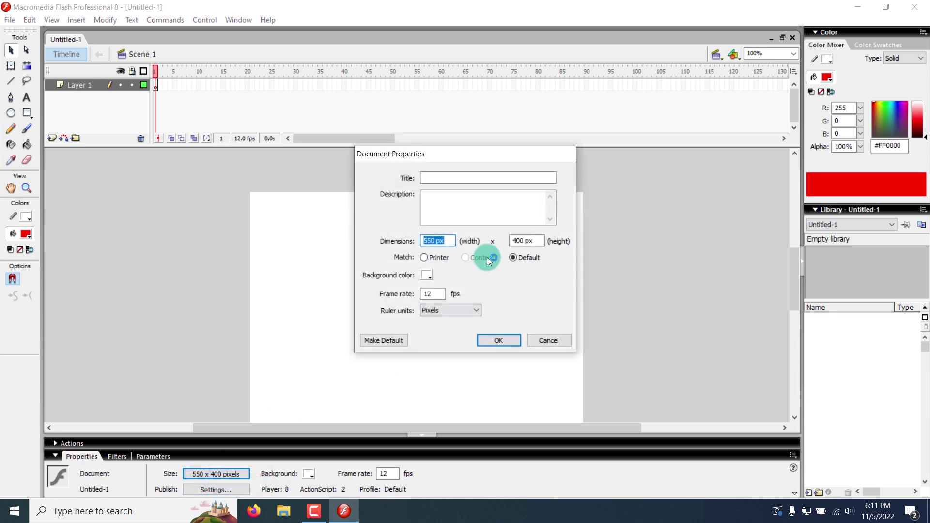
double_click(429, 241)
text(100)
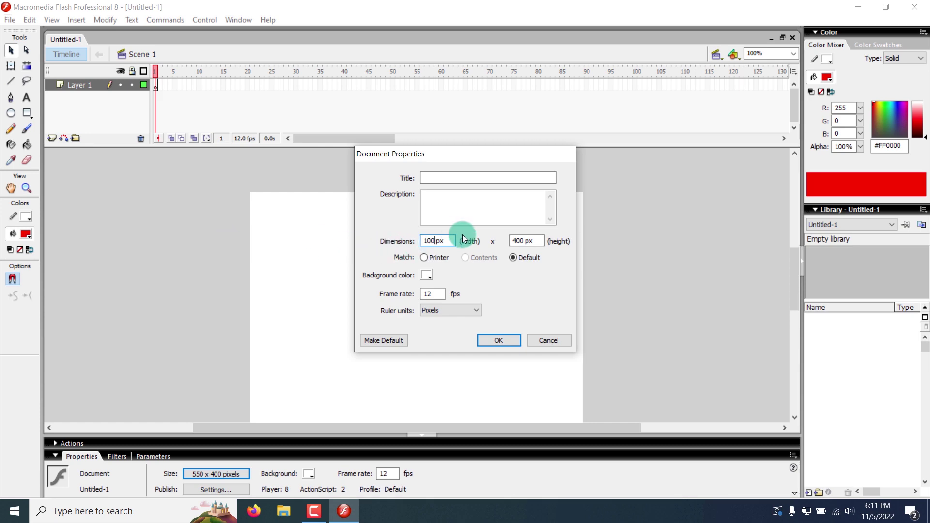
double_click(518, 241)
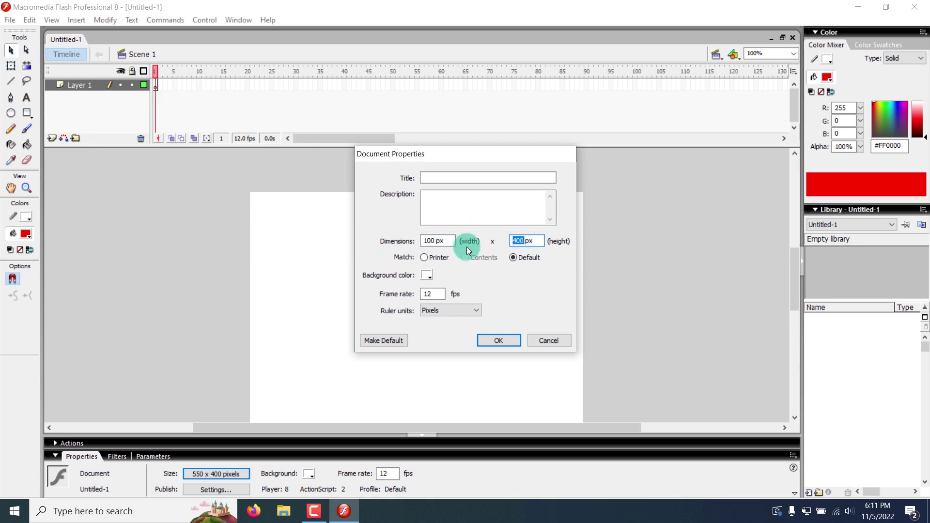
text(100)
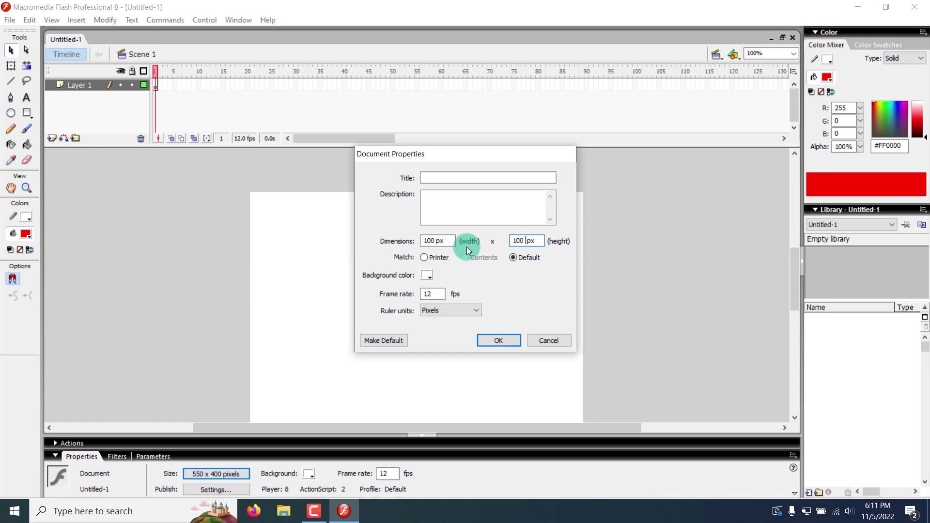
click(434, 241)
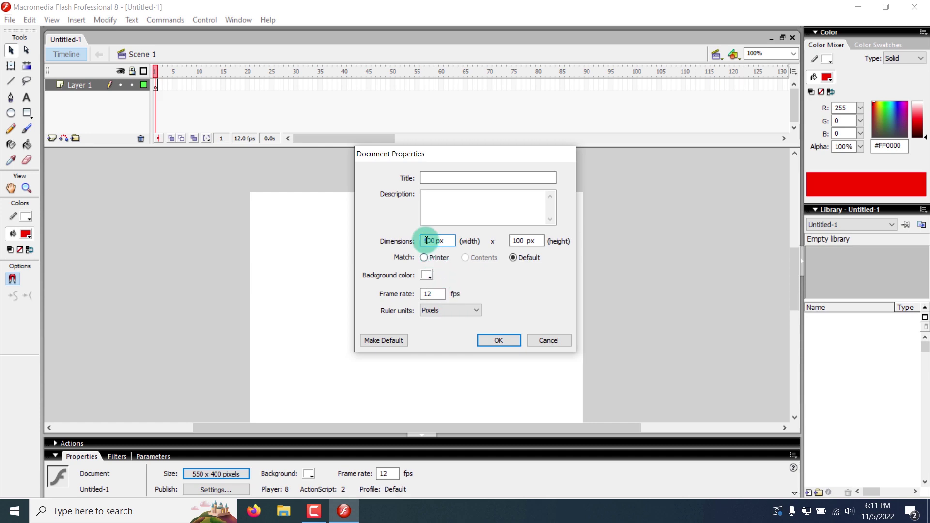
double_click(428, 241)
text(100)
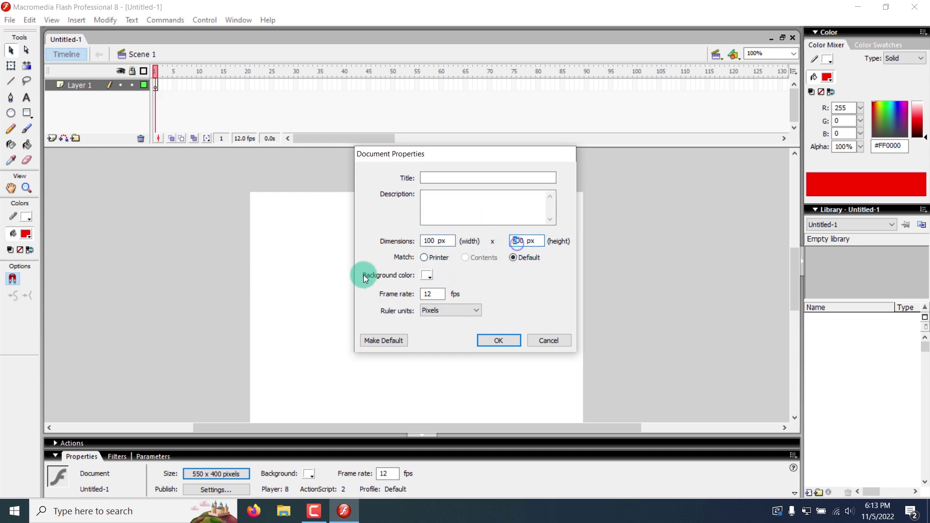
click(439, 238)
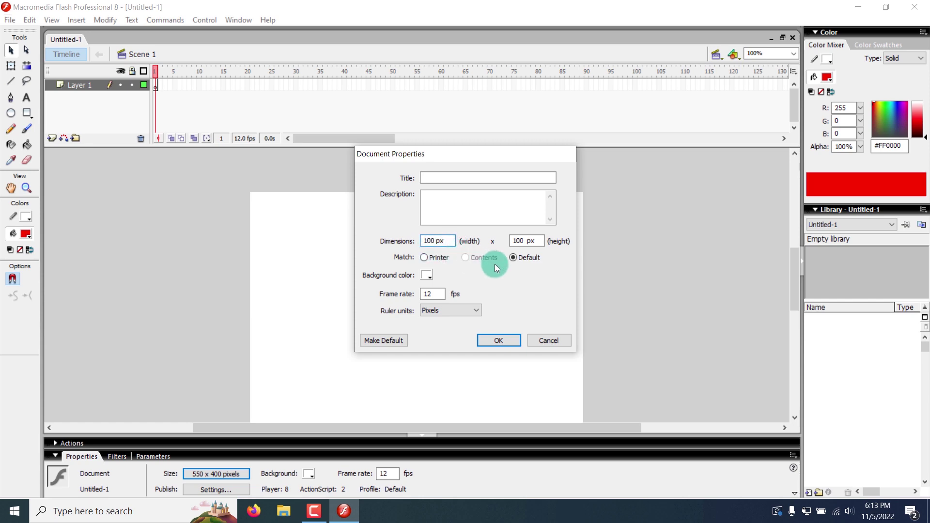
Set the document frame rate to 24 fps and apply the document properties
double_click(425, 294)
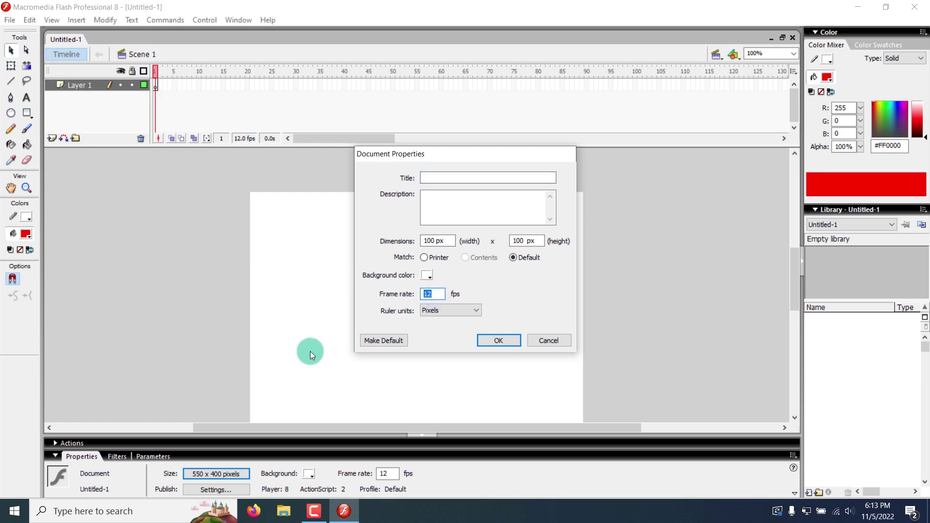
text(24)
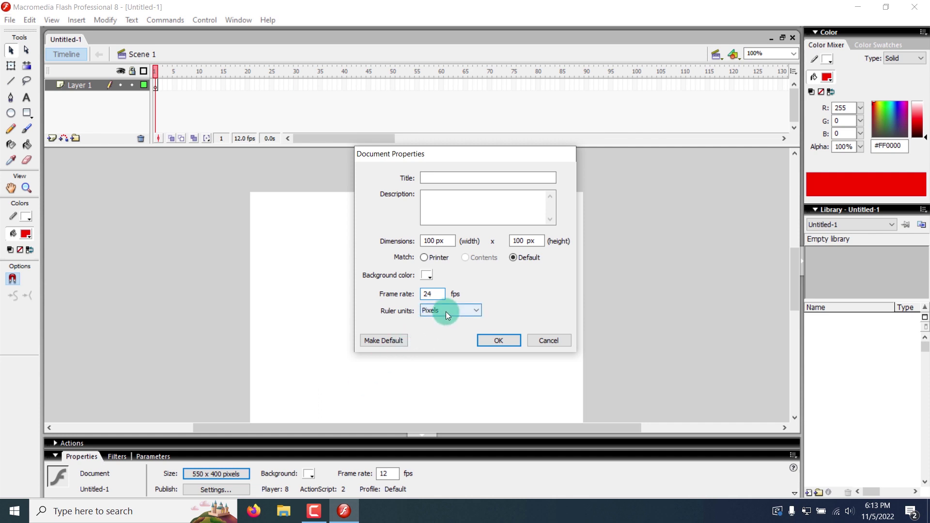
click(507, 339)
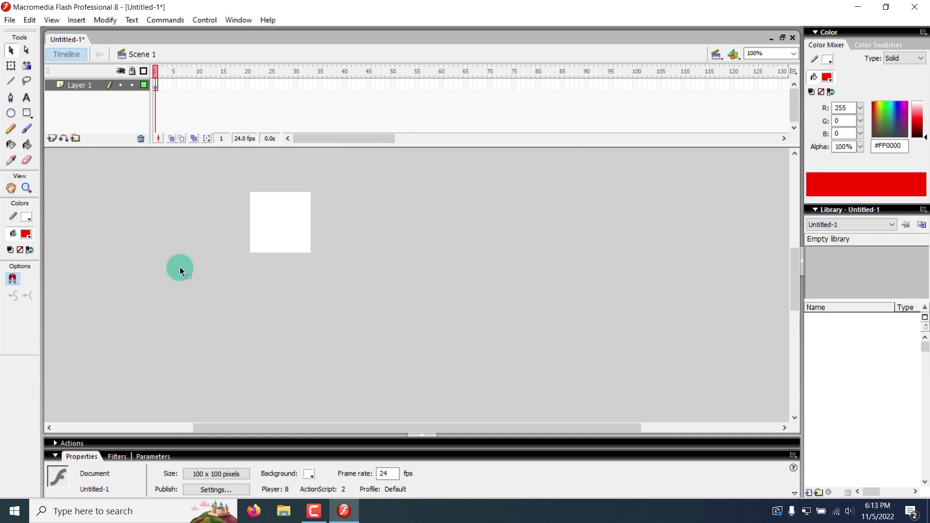
Magnify the stage to 400% and centre it in the view
click(27, 188)
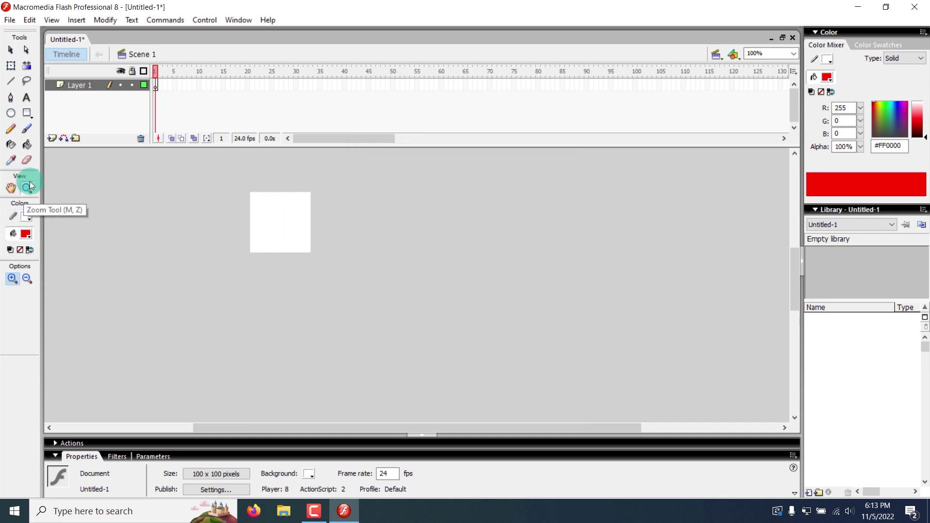
click(274, 206)
click(426, 310)
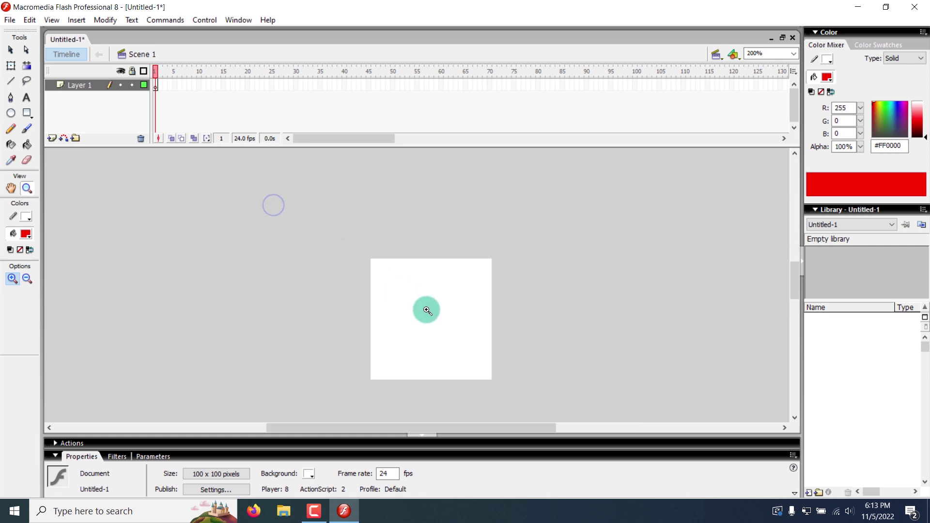
drag(789, 285, 789, 287)
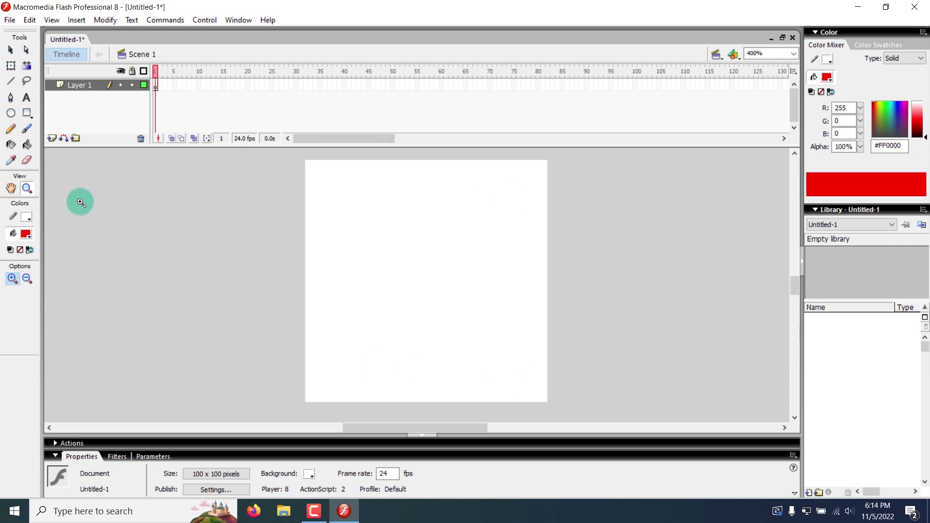
click(15, 84)
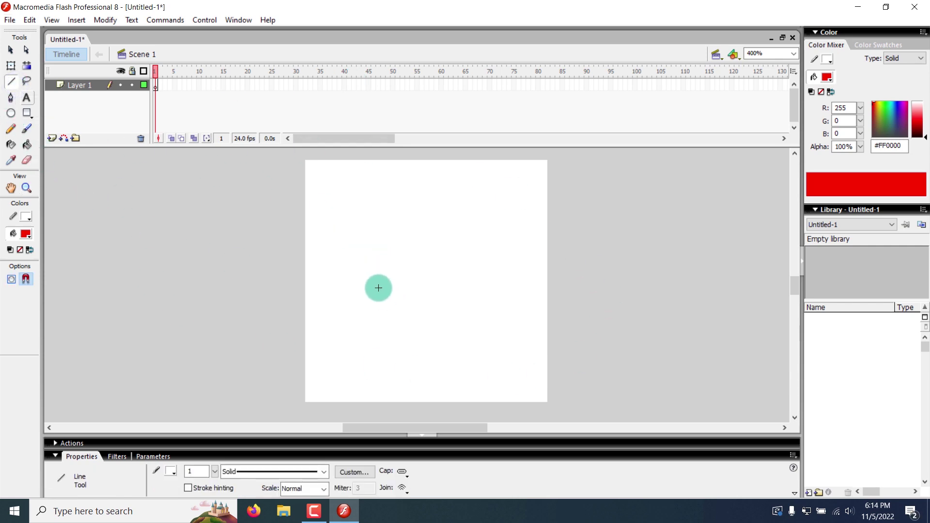
click(81, 86)
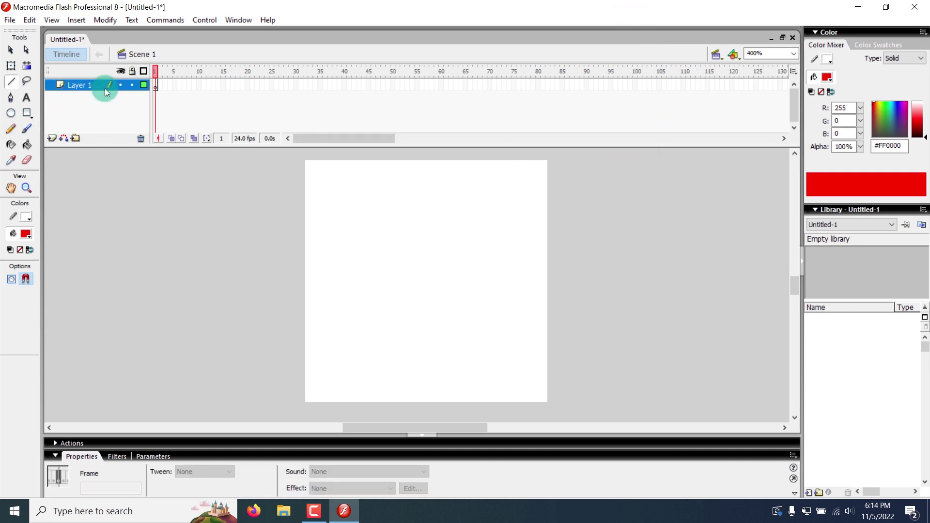
click(48, 118)
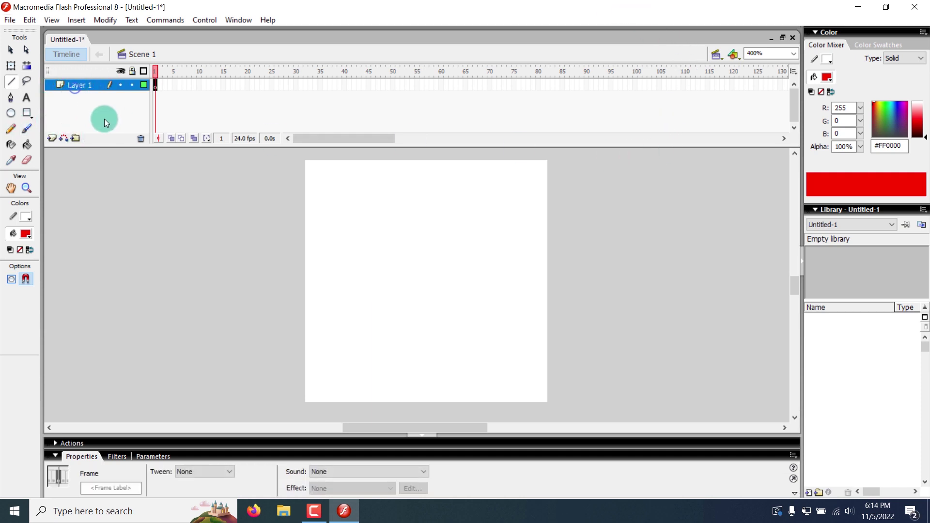
click(55, 138)
click(55, 139)
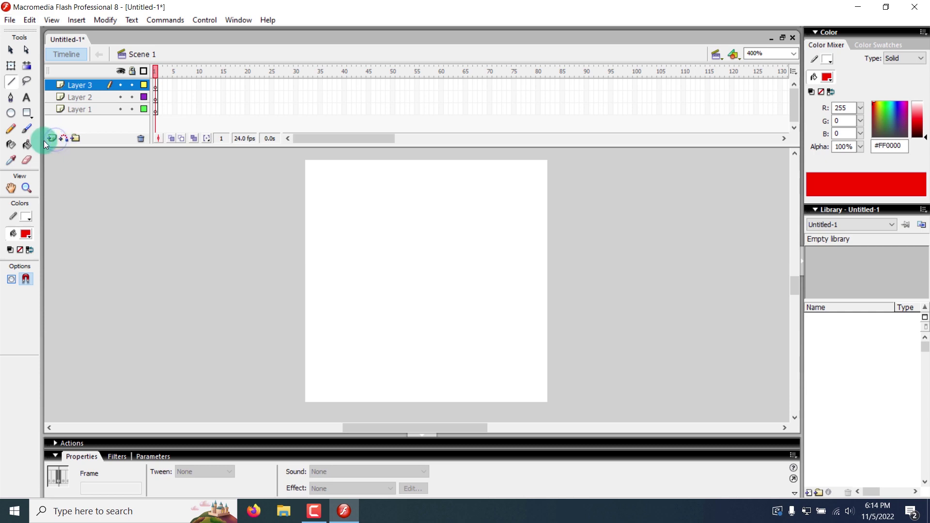
double_click(140, 139)
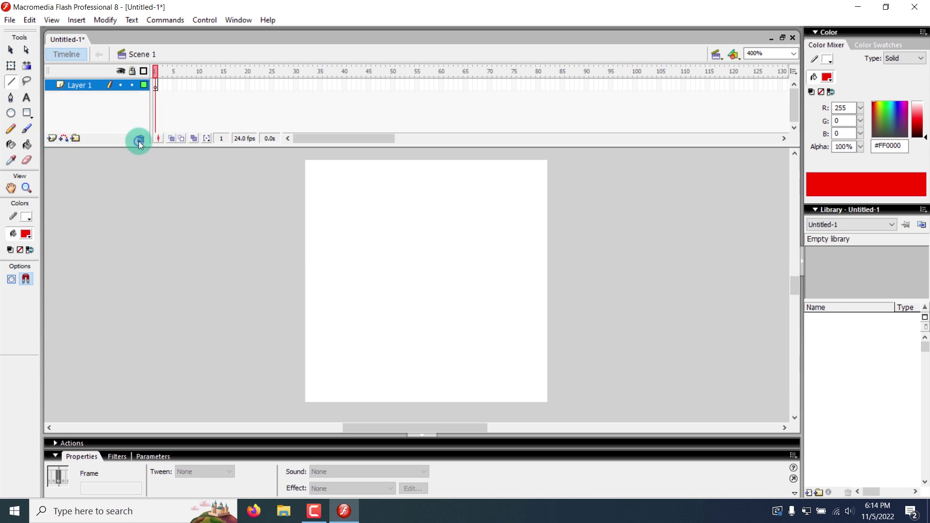
Add three new layers above Layer 1 in the timeline
click(52, 139)
double_click(52, 139)
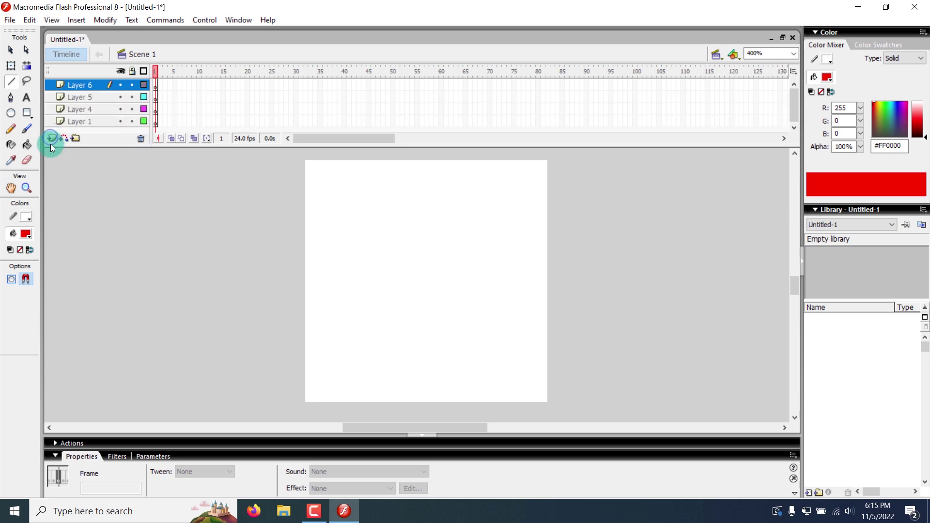
click(85, 114)
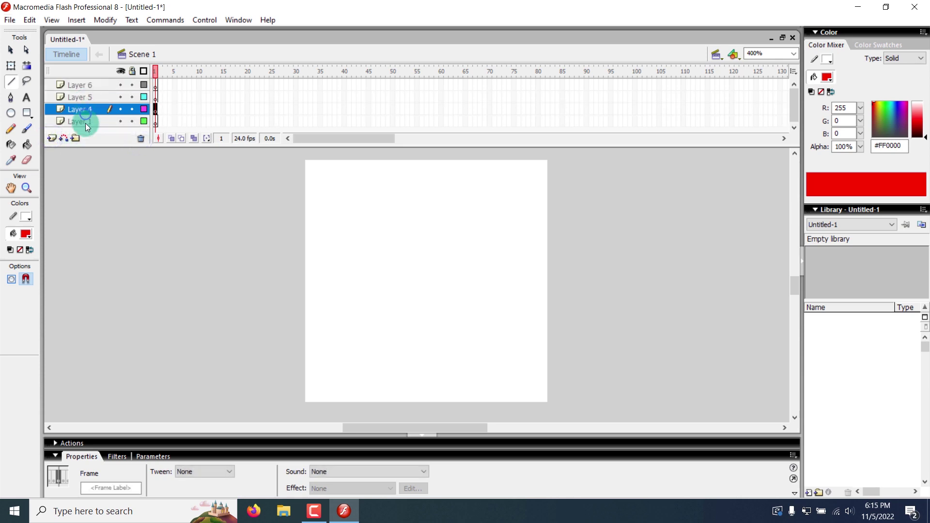
Rename the lowest layer to Star_1 and the layer directly above it to Star_2
click(80, 124)
click(69, 127)
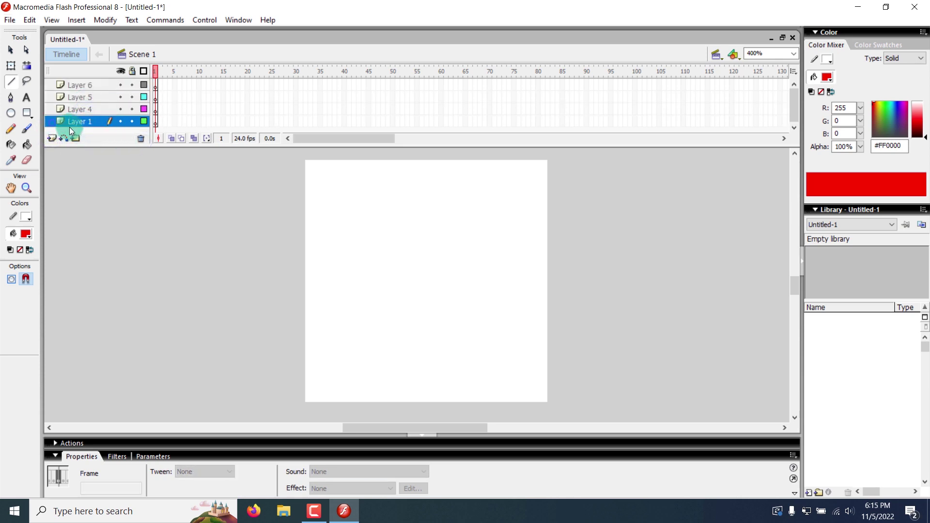
click(87, 127)
double_click(96, 124)
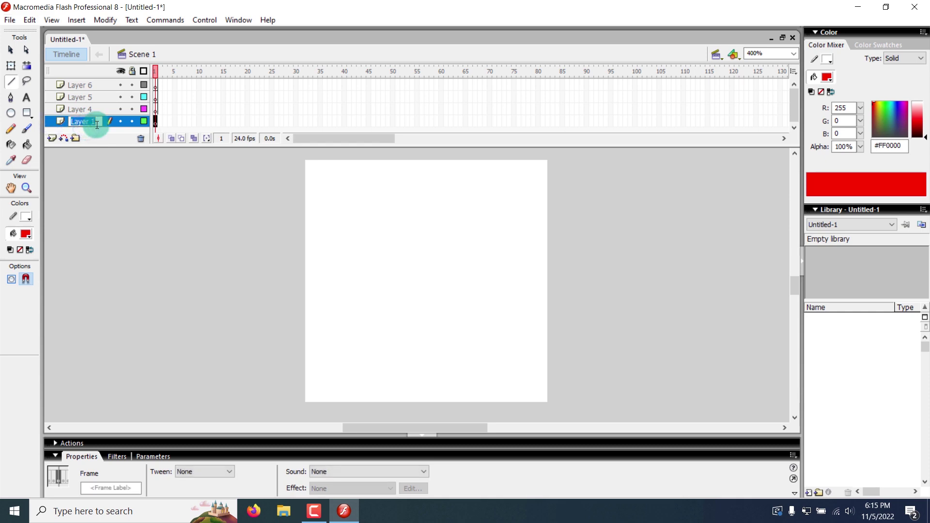
key(BackSpace)
text(Star_1)
key(Tab)
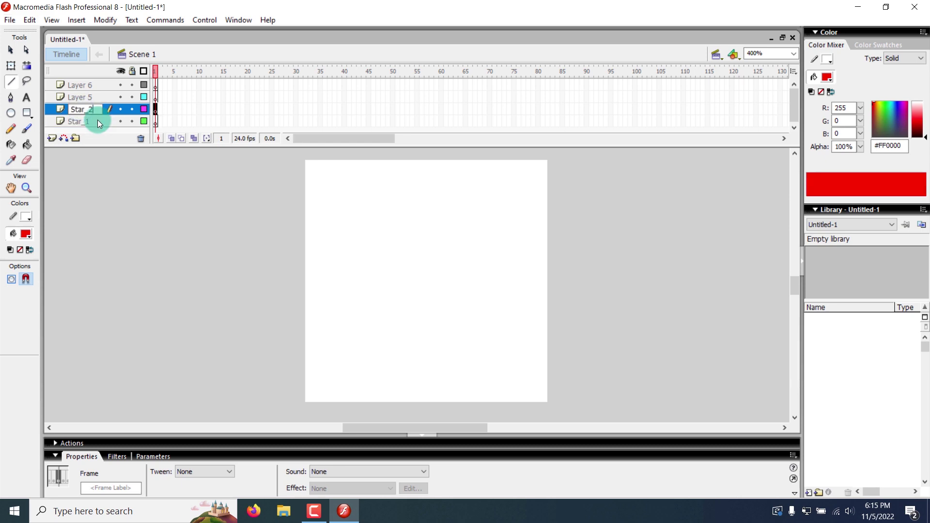
text(Star_2)
key(Return)
Rename Layer 5 to Star_3 and Layer 6 to Star_4
double_click(80, 97)
text(Star_3)
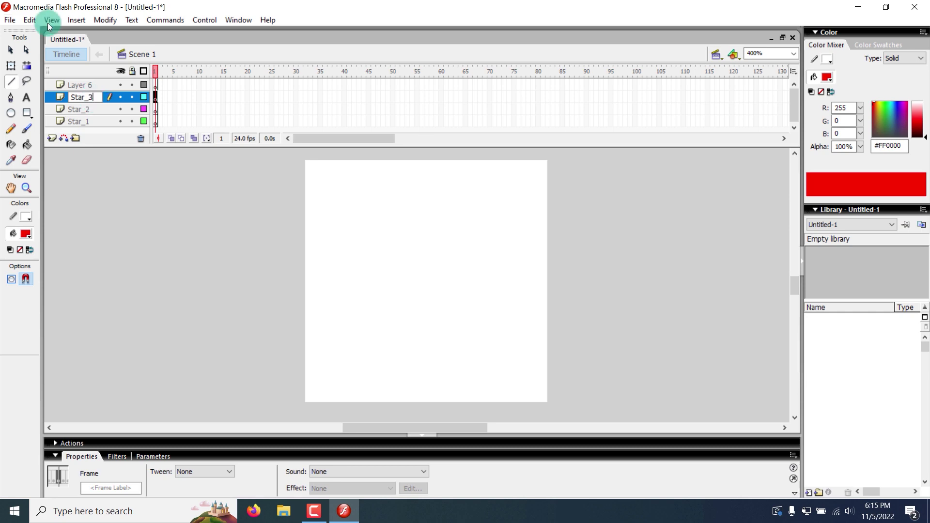
double_click(78, 85)
text(Star_2)
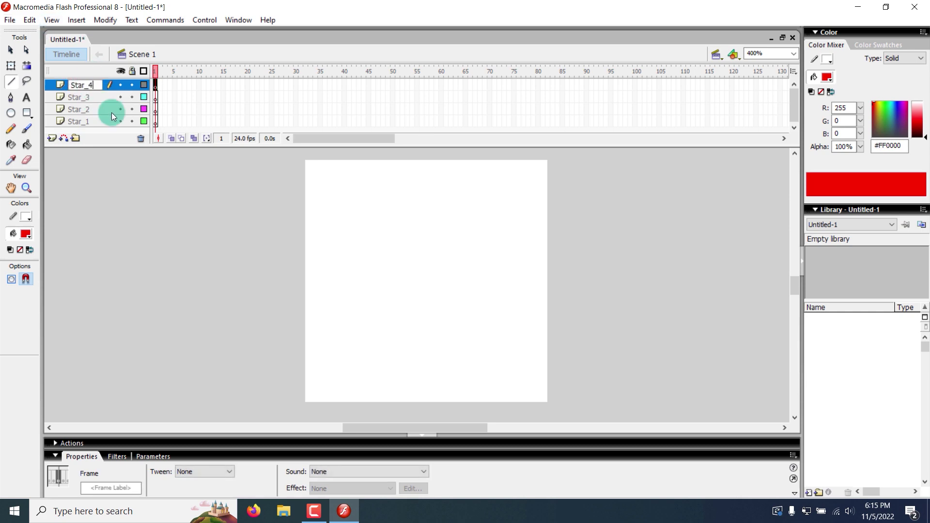
click(93, 141)
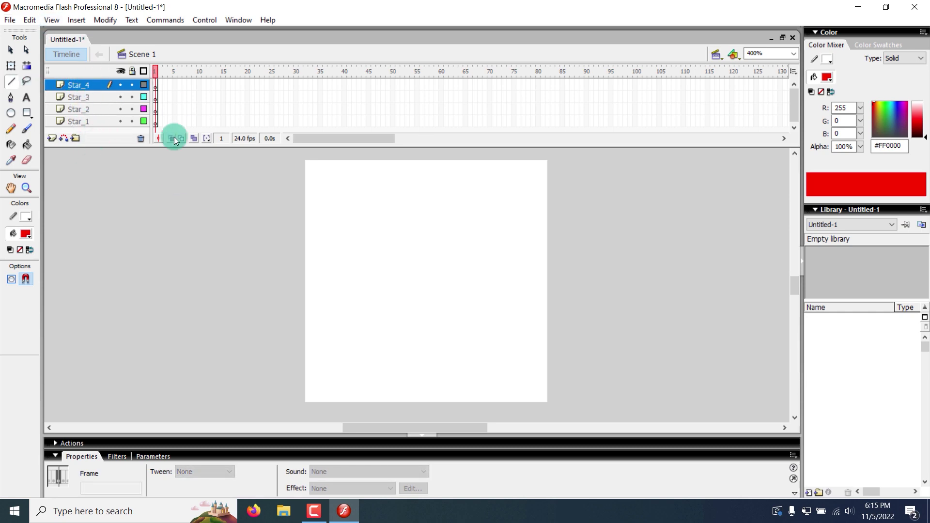
Set the document's background colour to black
click(11, 50)
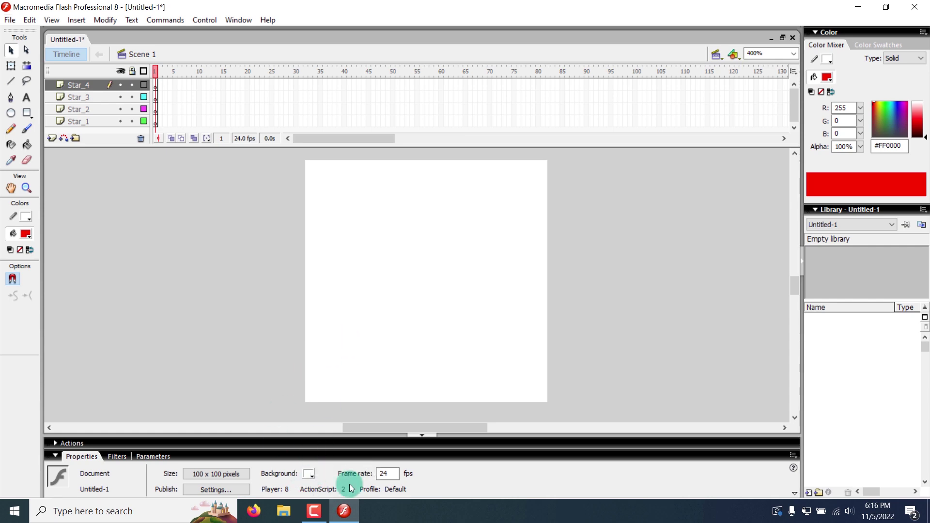
click(10, 50)
click(190, 245)
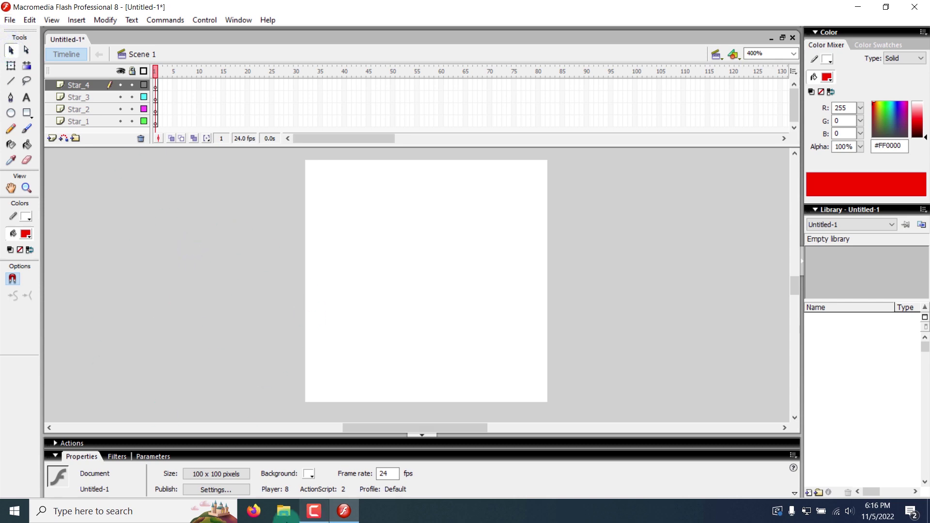
click(308, 473)
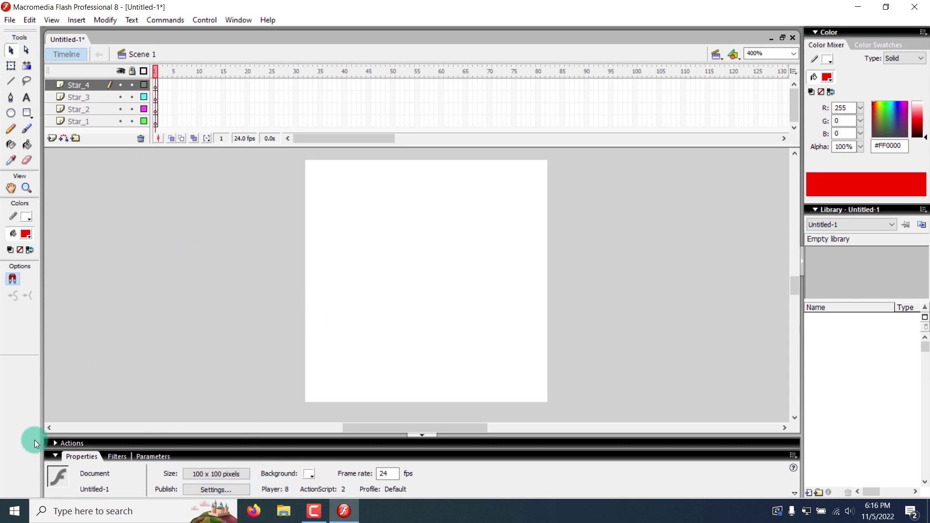
click(308, 474)
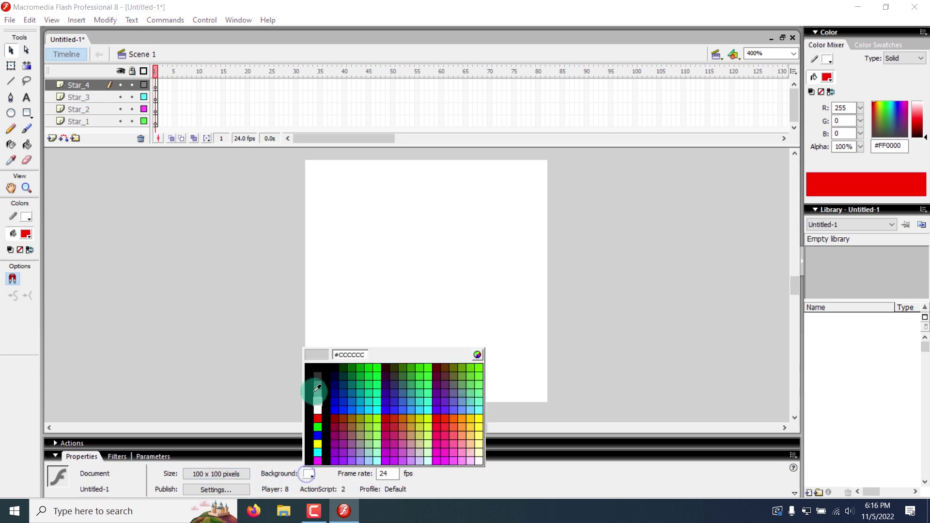
click(327, 367)
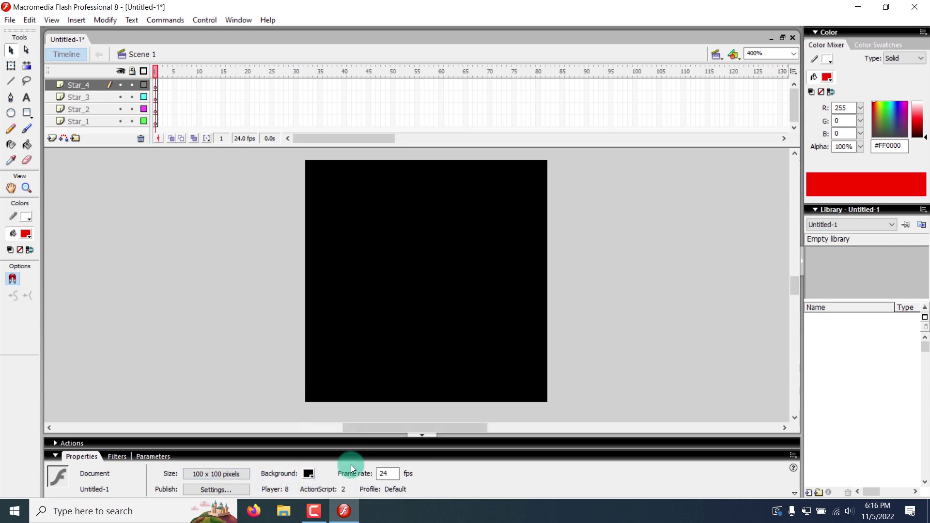
click(309, 473)
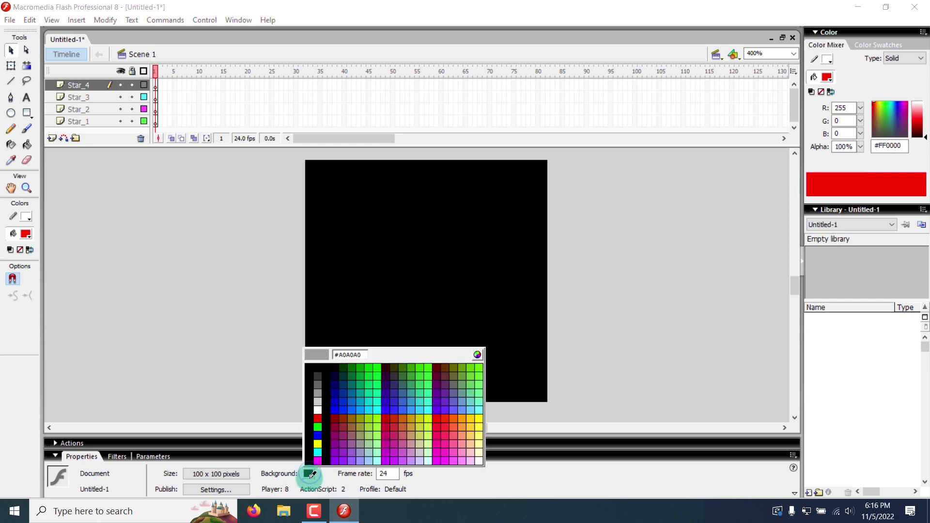
click(310, 470)
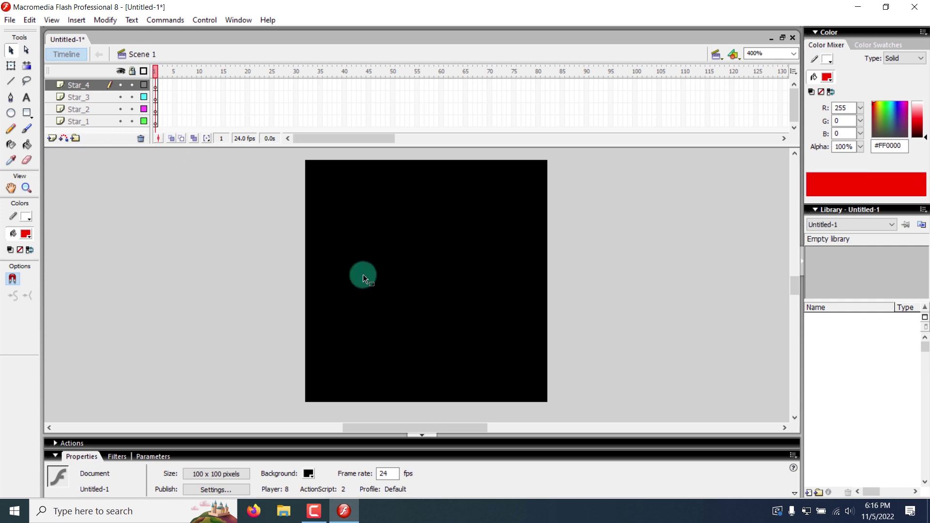
Select the first frame of the Star_1 layer in the timeline
click(83, 125)
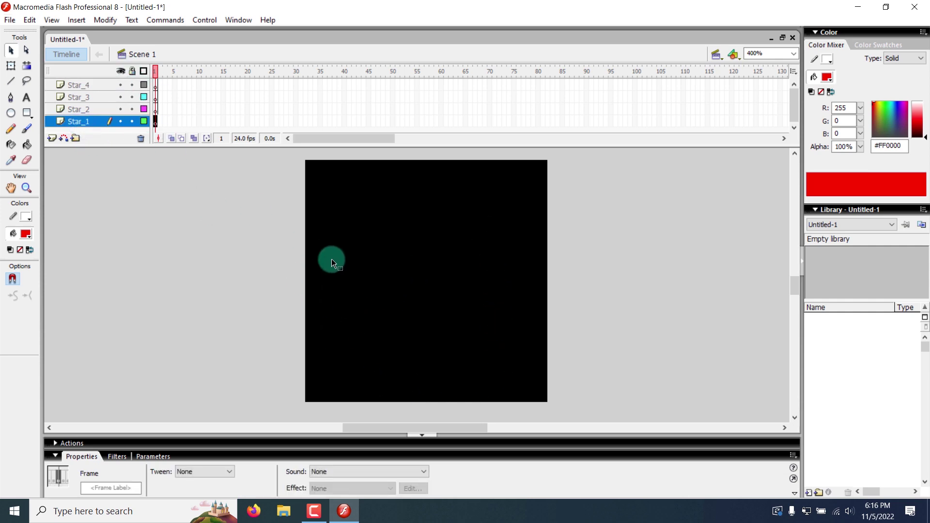
click(84, 124)
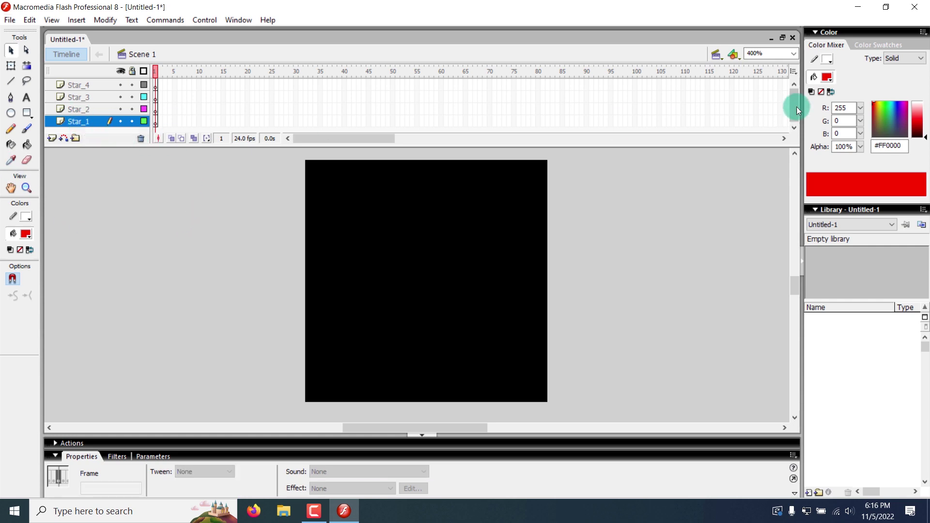
click(156, 123)
click(162, 73)
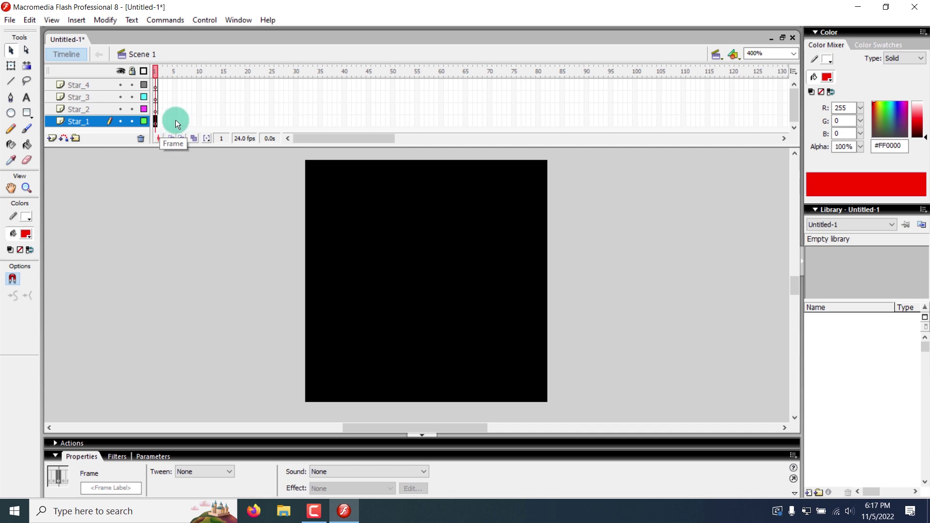
Try inserting a keyframe at frame 2 of the Star_1 layer and undo it
right_click(161, 117)
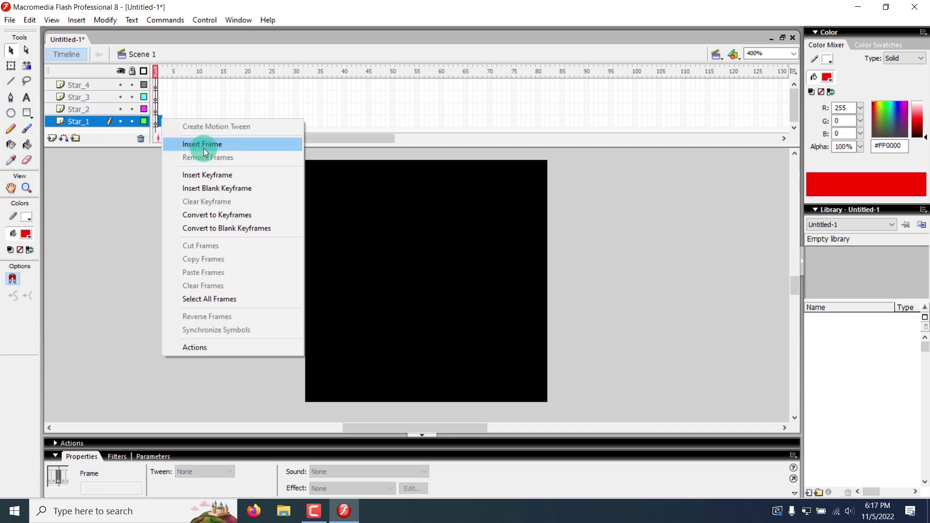
click(204, 145)
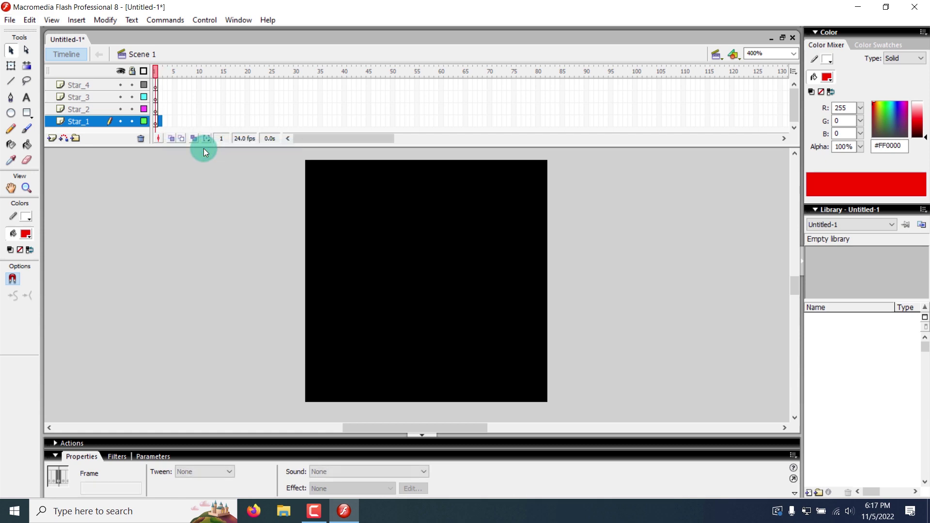
right_click(163, 123)
click(162, 122)
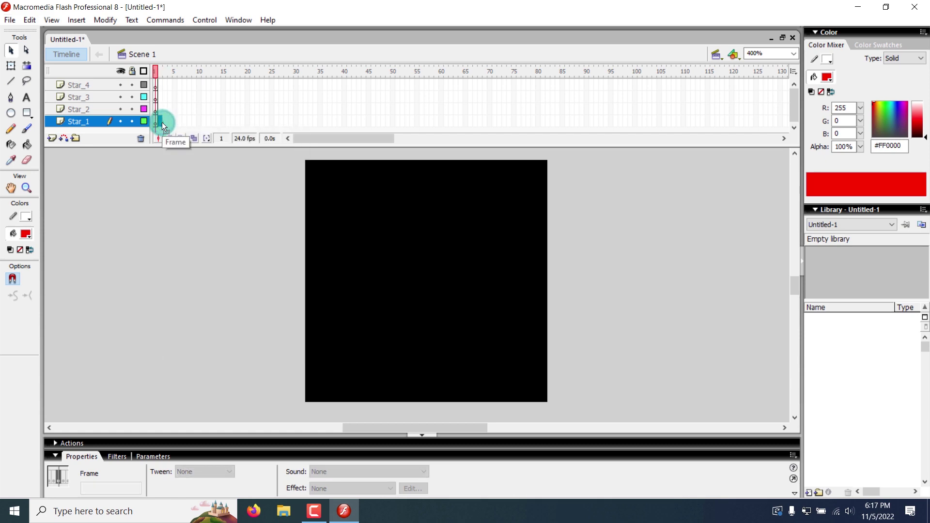
right_click(161, 122)
click(247, 179)
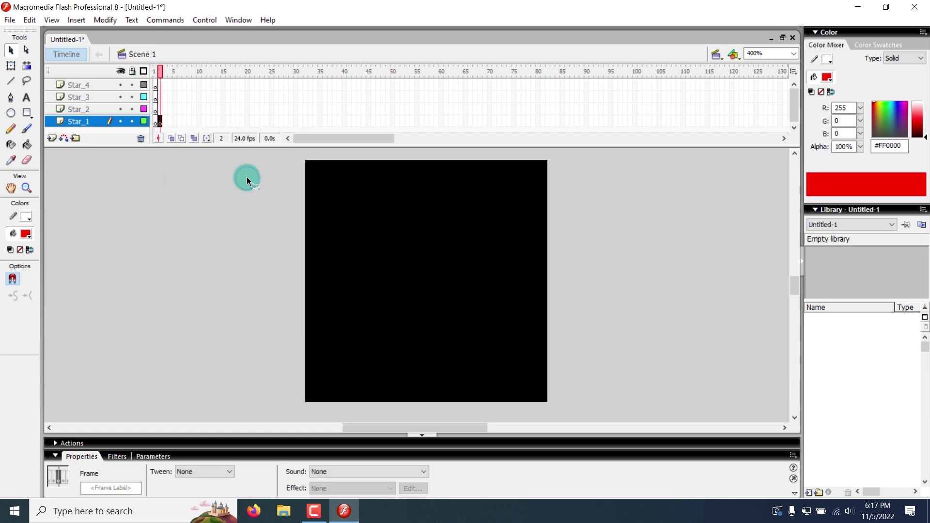
click(246, 129)
key(ctrl+z)
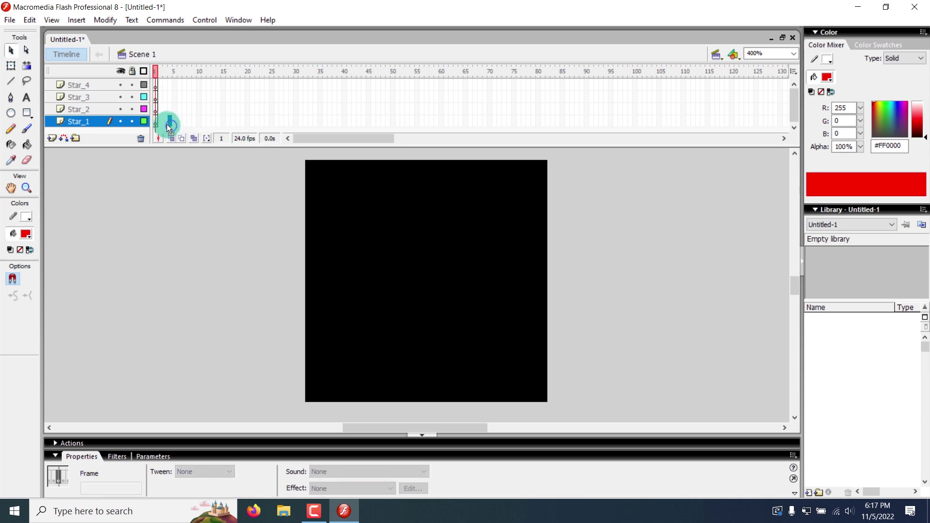
click(164, 123)
click(160, 123)
click(169, 121)
click(160, 121)
click(174, 121)
click(155, 121)
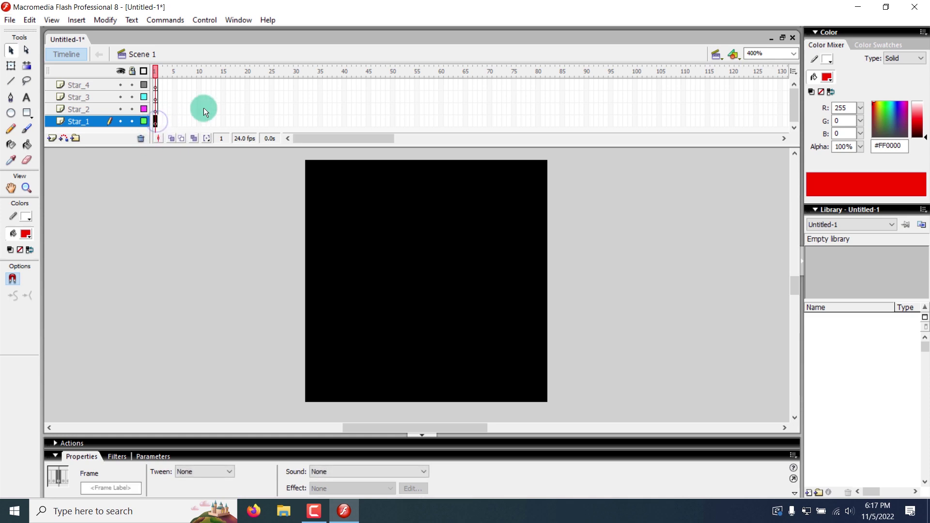
drag(153, 125, 160, 131)
click(324, 252)
click(155, 124)
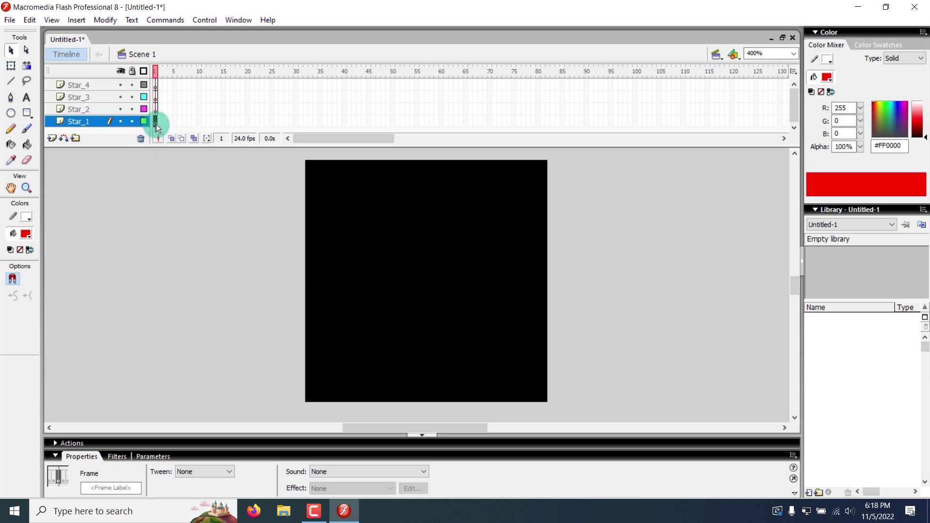
click(54, 130)
click(100, 118)
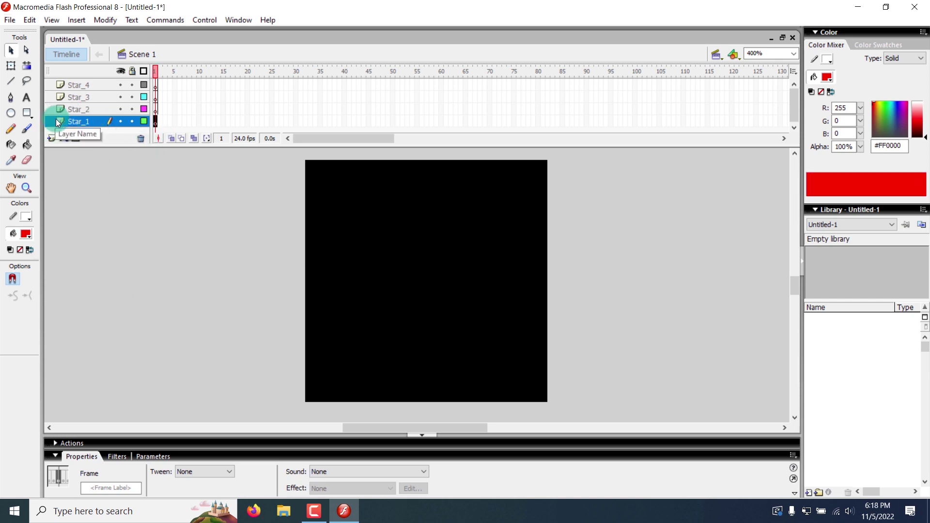
Show the rulers and place one vertical and one horizontal guide at 50 px, crossing at the stage centre
click(52, 20)
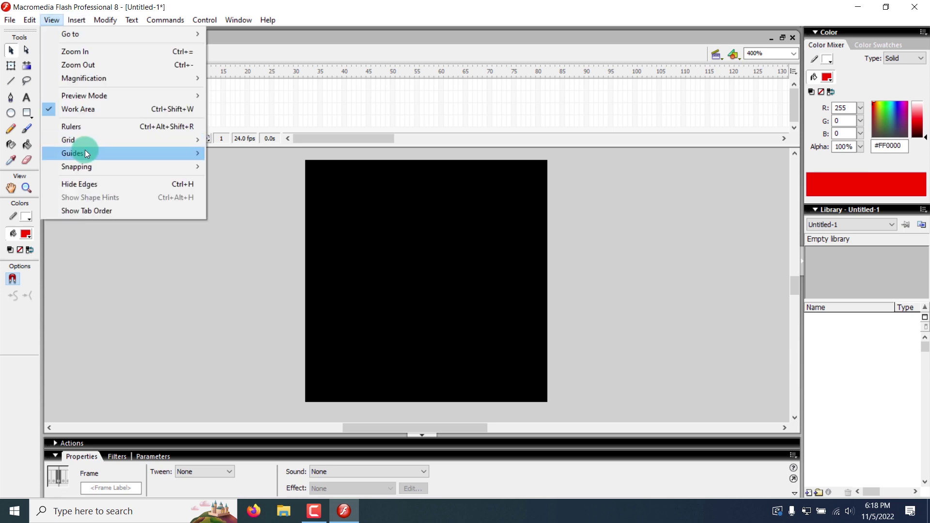
click(107, 126)
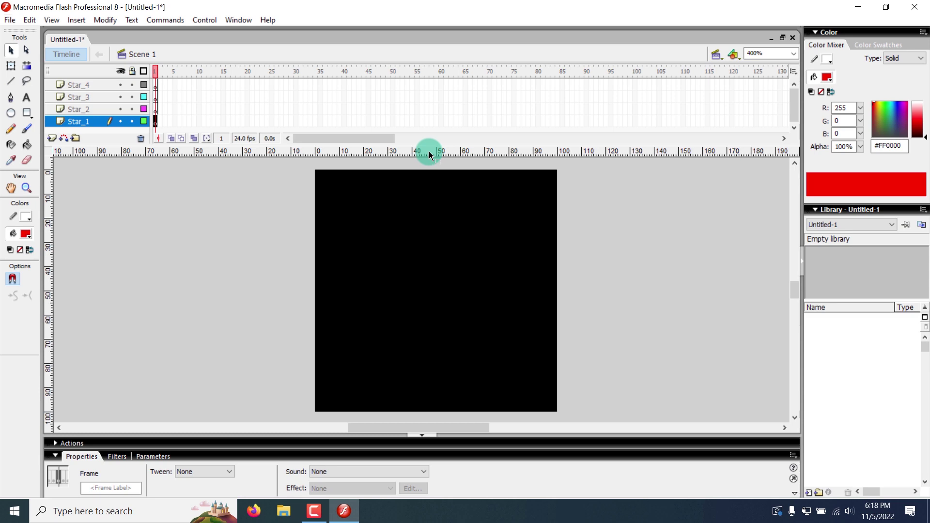
drag(105, 289, 437, 334)
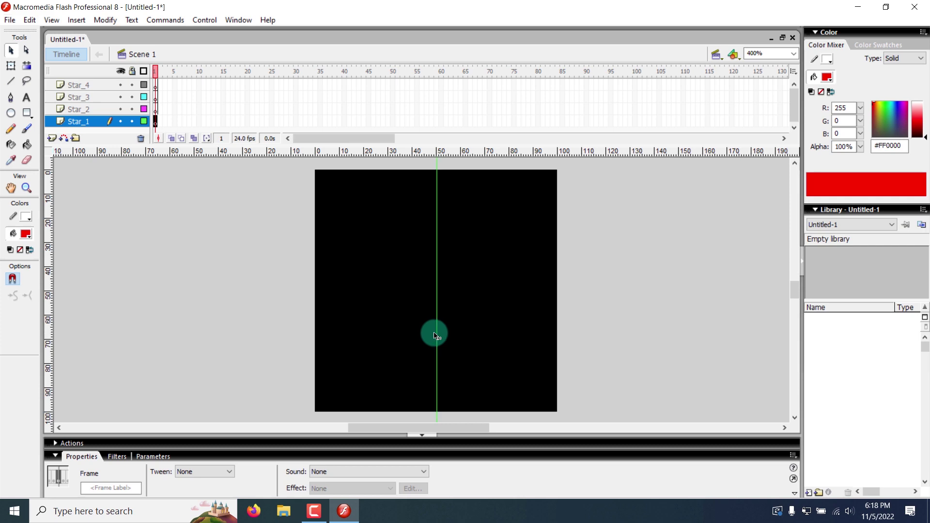
drag(396, 150, 435, 291)
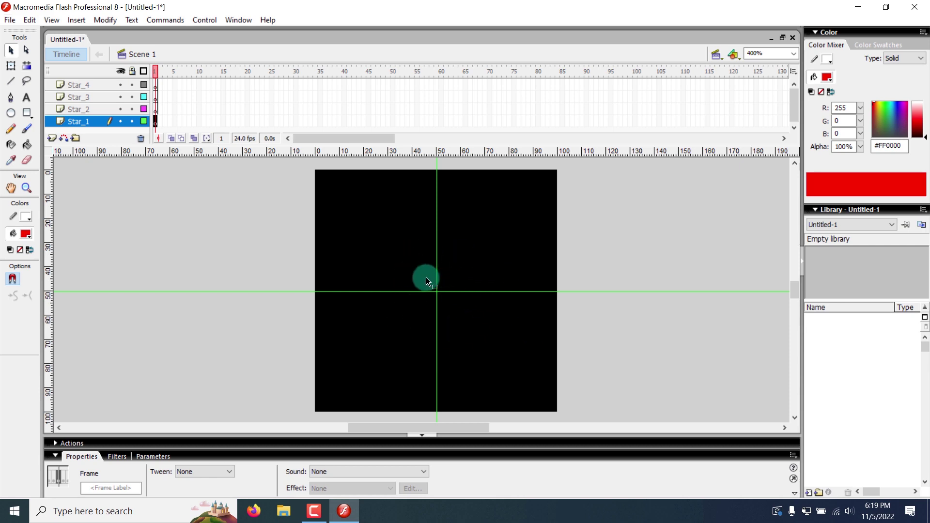
Set up the Rectangle tool with no fill, a white stroke and a stroke height of 0.5
click(27, 113)
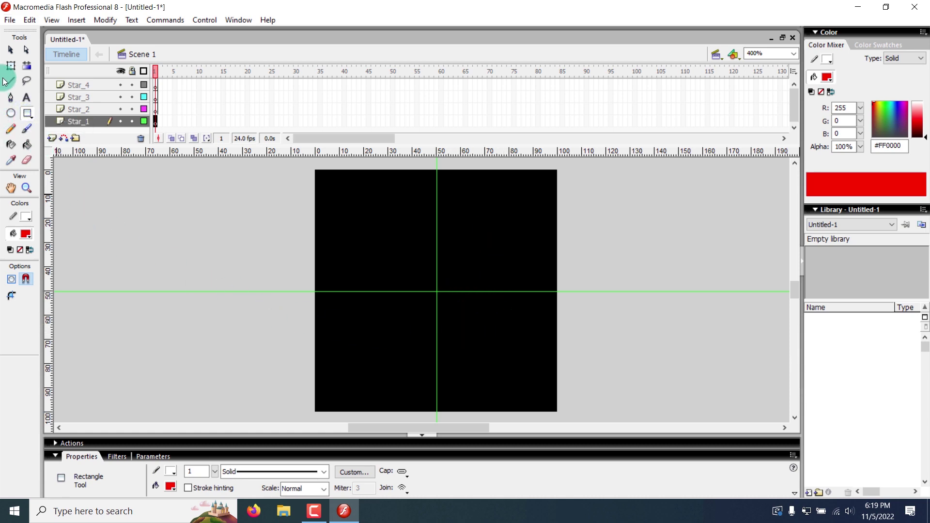
click(11, 50)
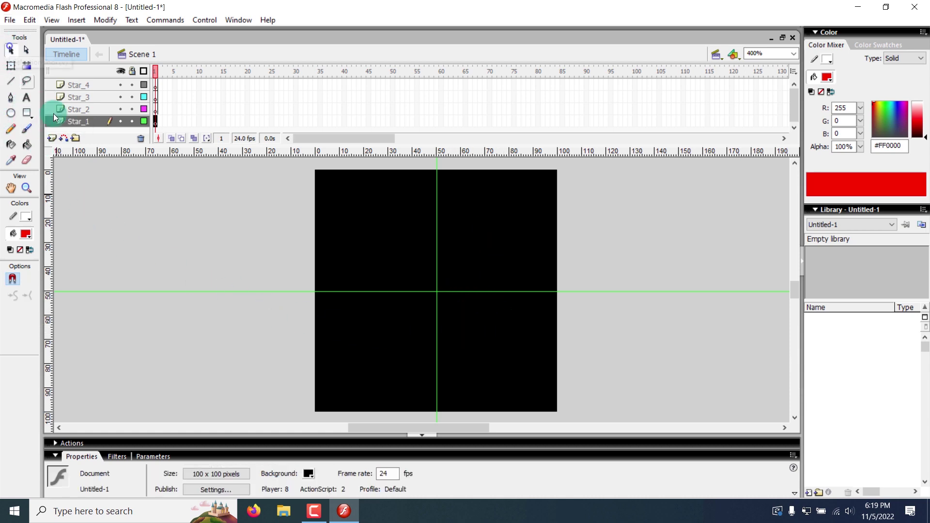
click(27, 112)
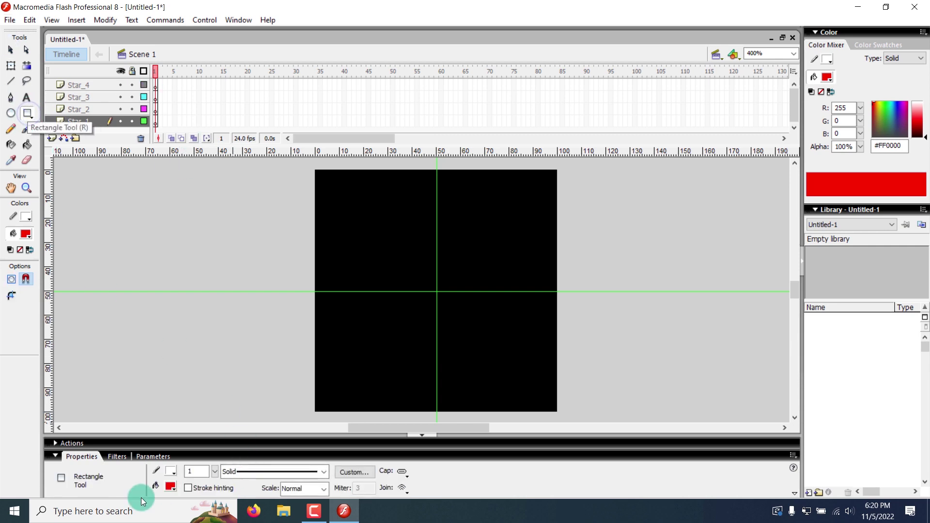
click(169, 486)
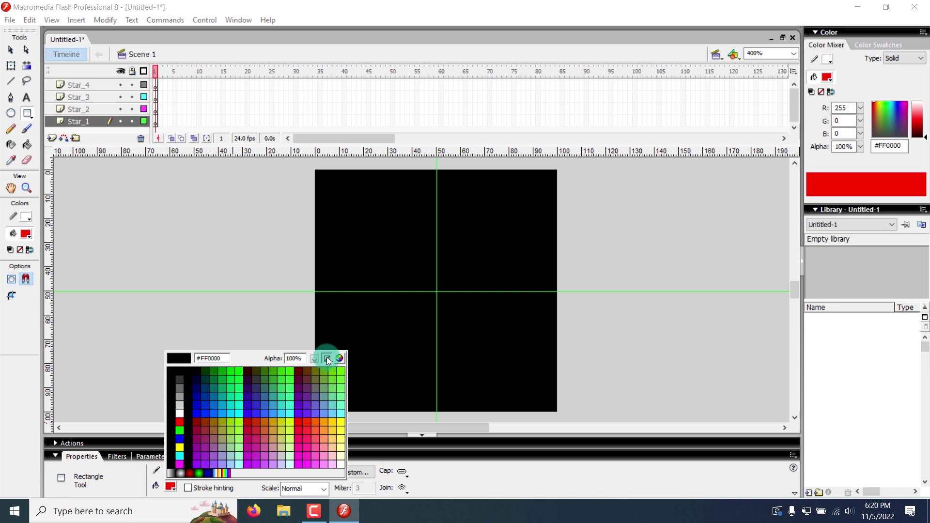
click(326, 357)
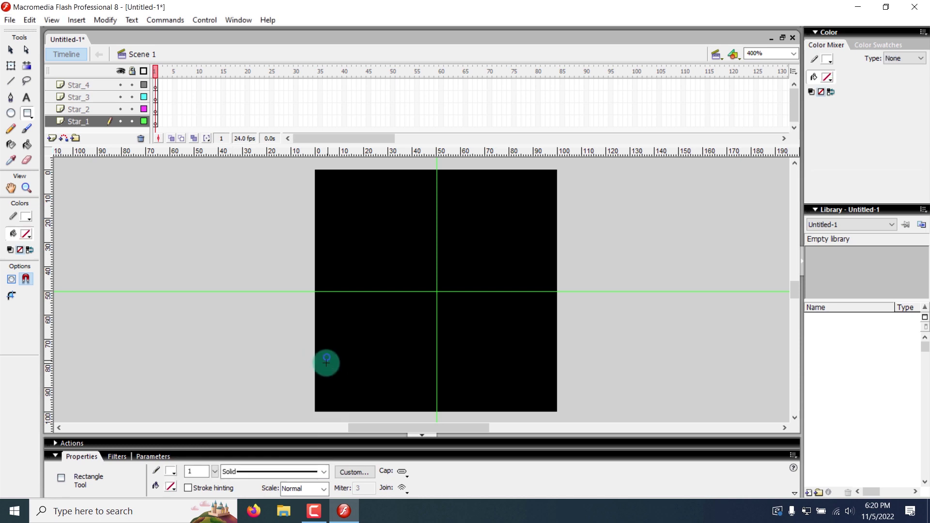
click(172, 472)
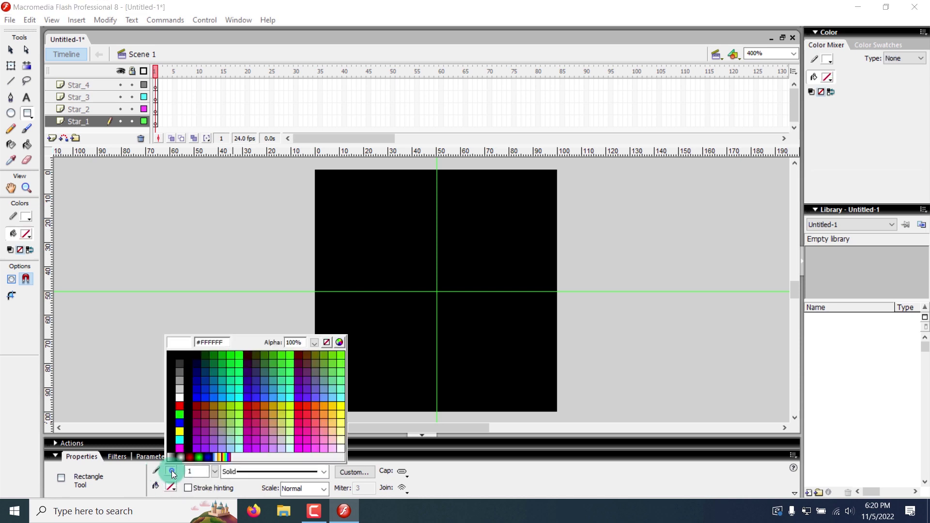
click(183, 397)
click(200, 470)
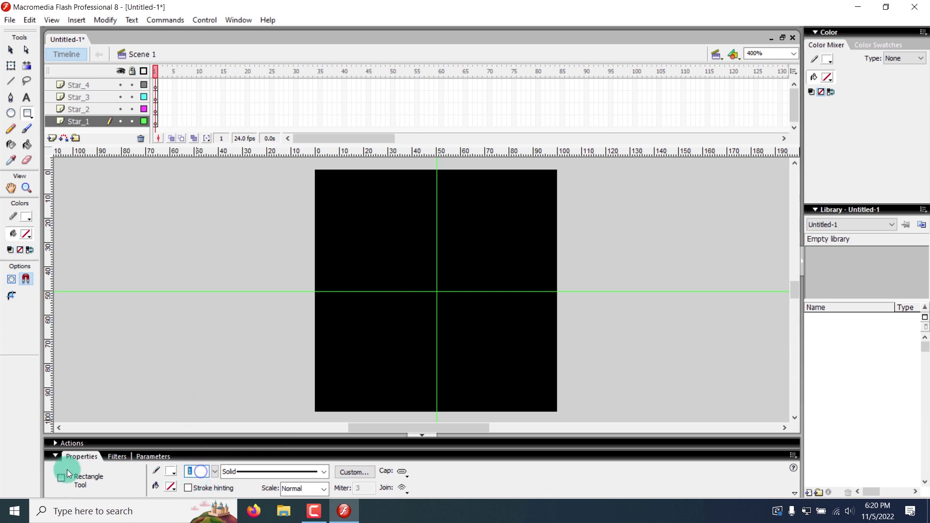
text(0.5)
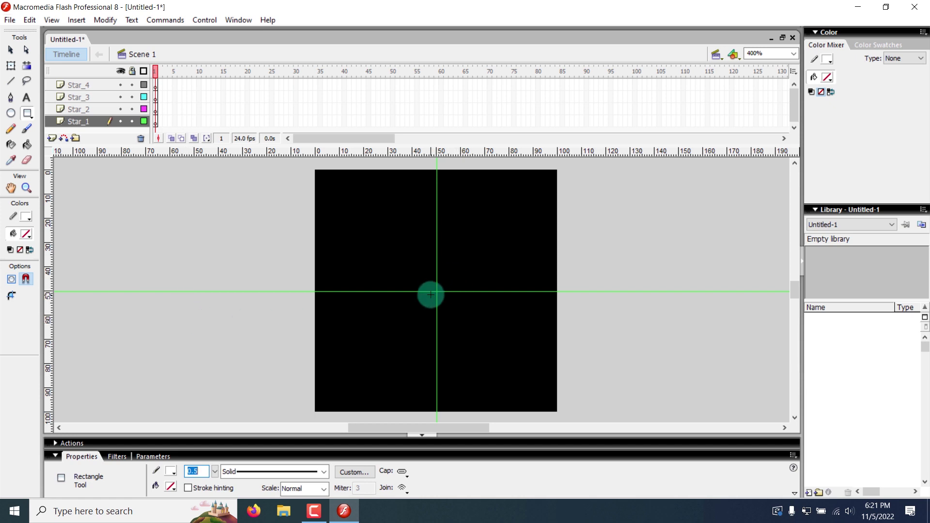
Draw a square outline about 64 px wide, centred on the crossing of the two guides
key(alt)
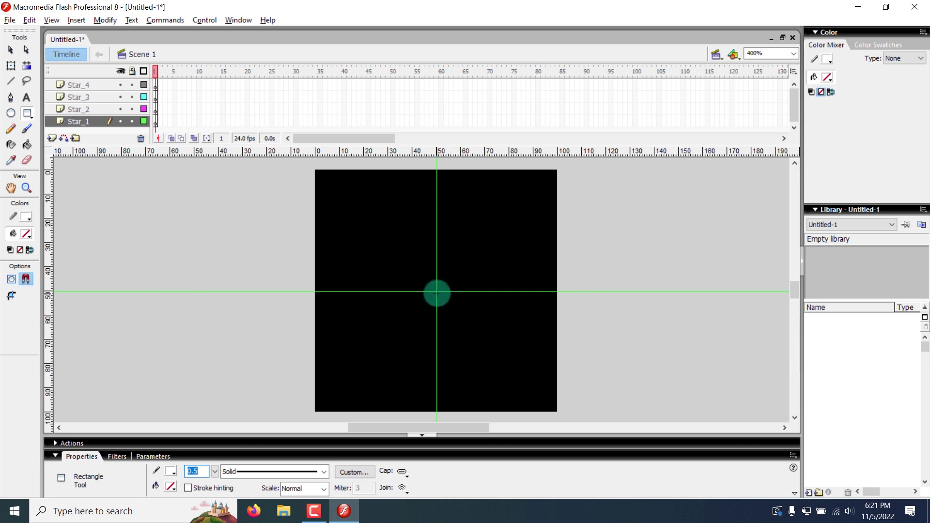
drag(436, 291, 515, 343)
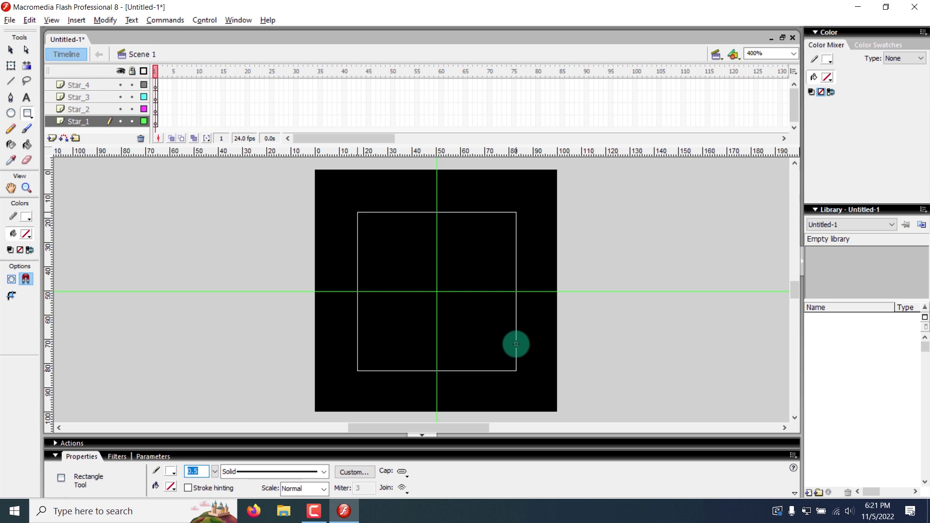
drag(516, 344, 513, 343)
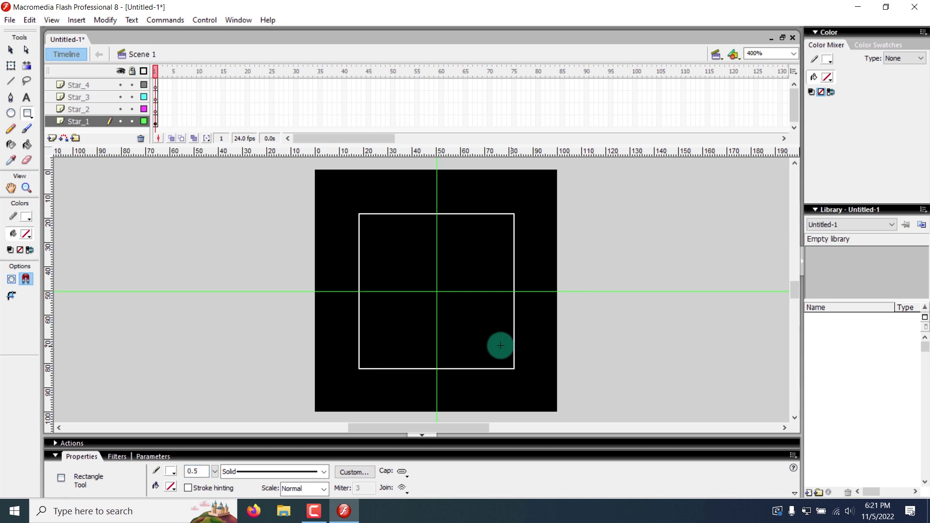
Rotate the whole square outline 45° about its centre with Free Transform and deselect it
key(v)
click(157, 122)
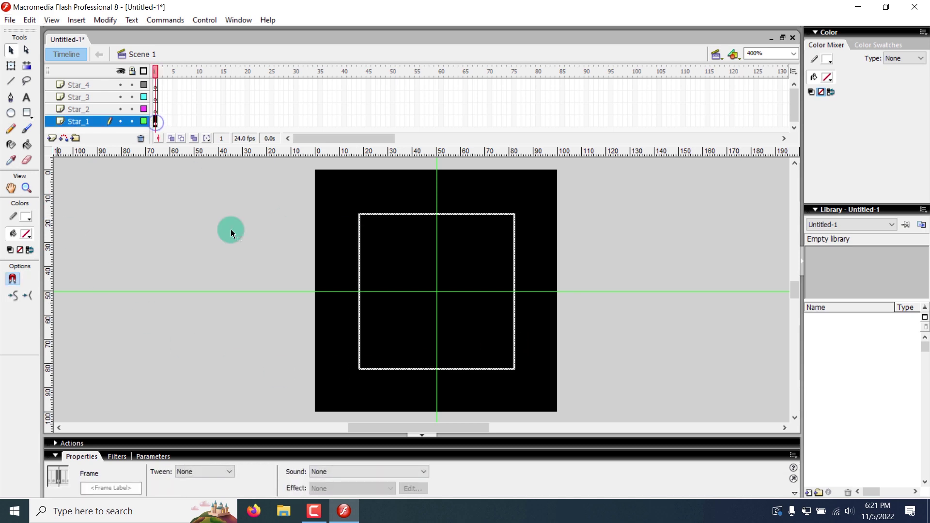
click(193, 234)
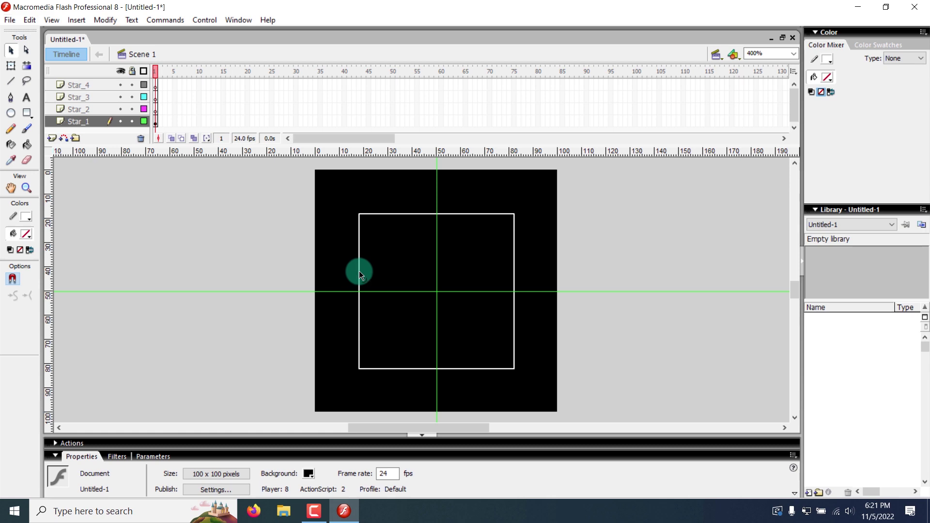
double_click(358, 272)
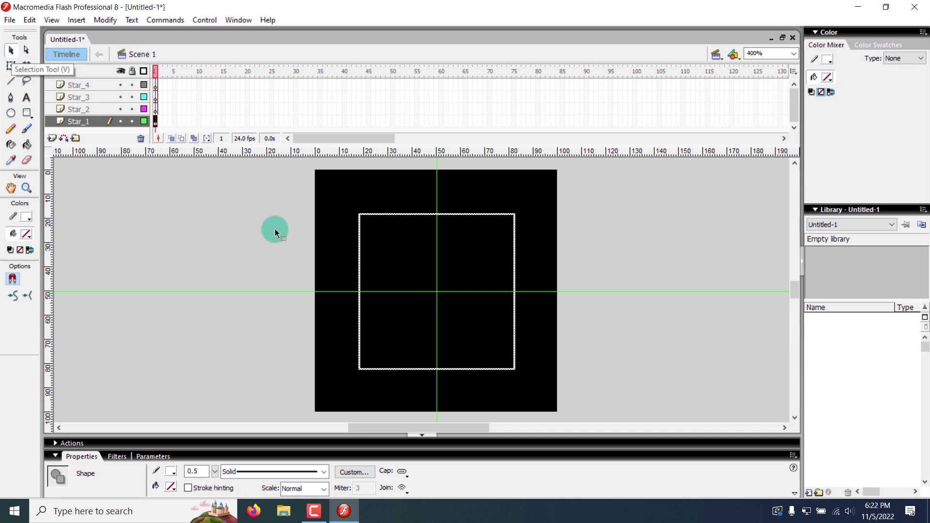
click(11, 68)
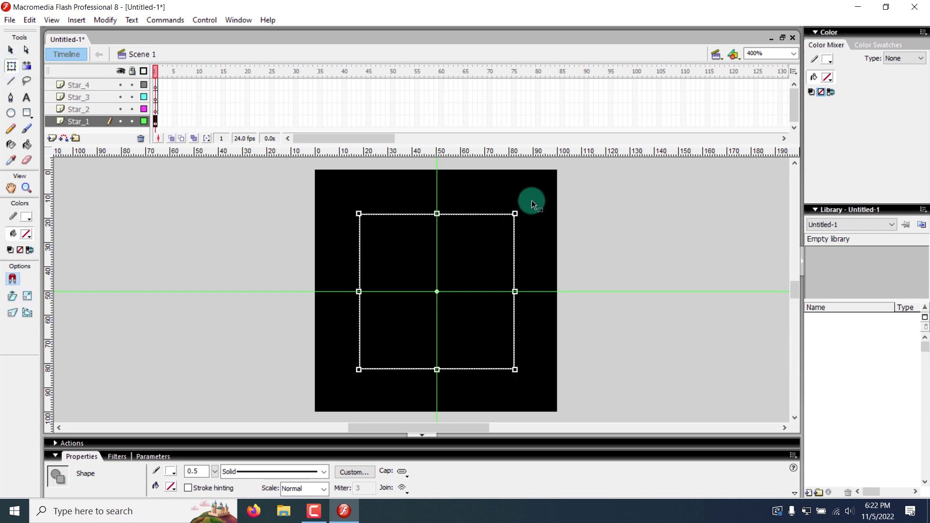
drag(524, 202, 563, 277)
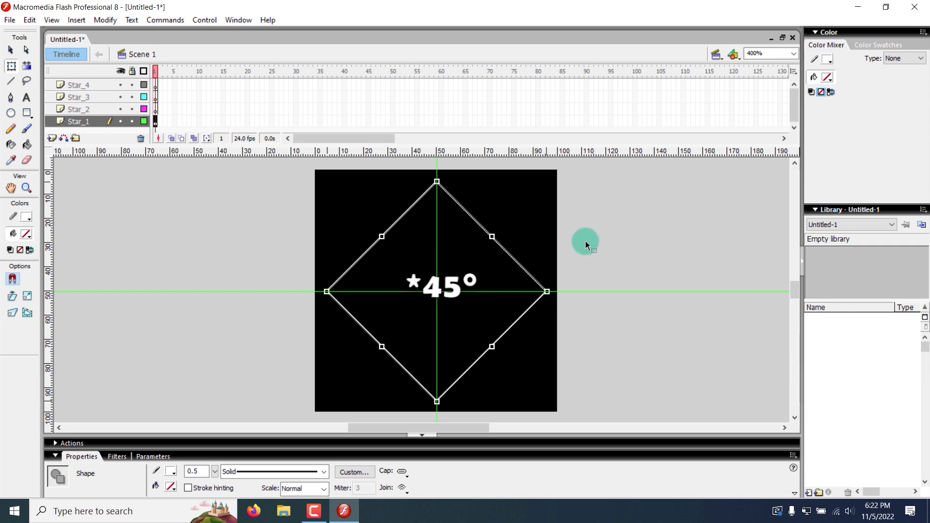
click(236, 310)
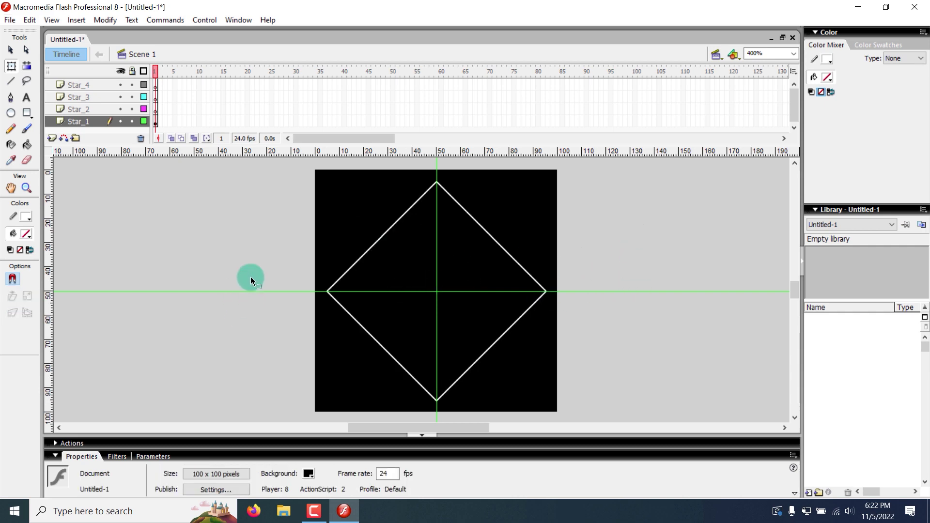
click(427, 273)
Draw a smaller square outline about 31 px wide inside the diamond, centred on the crossing of the guides
click(30, 111)
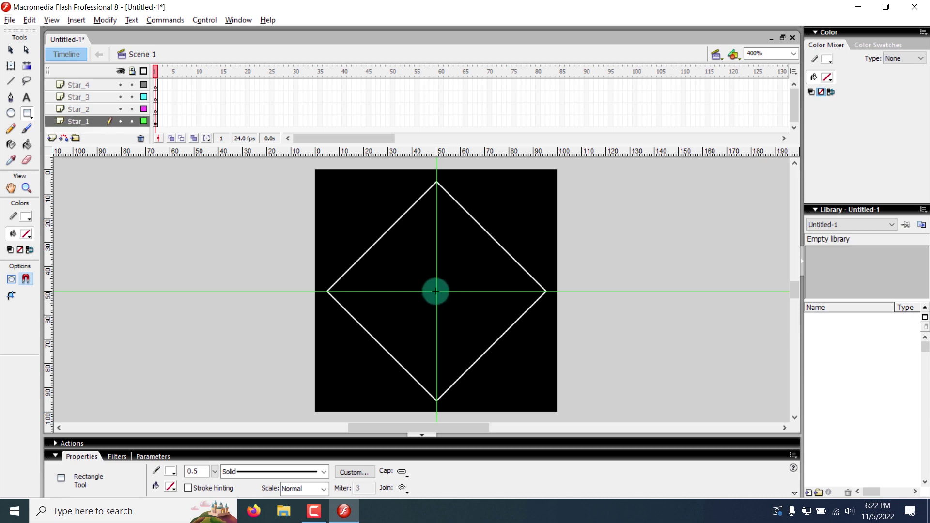
drag(436, 291, 470, 331)
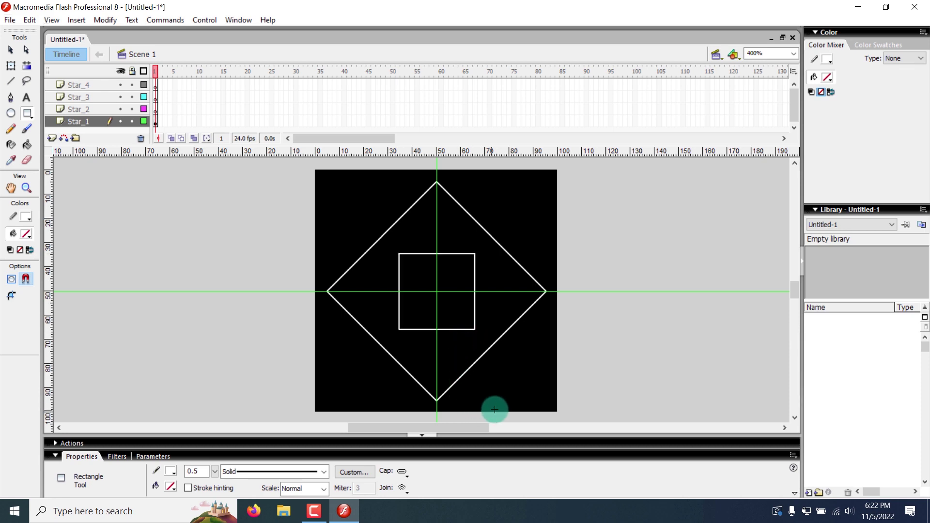
click(10, 81)
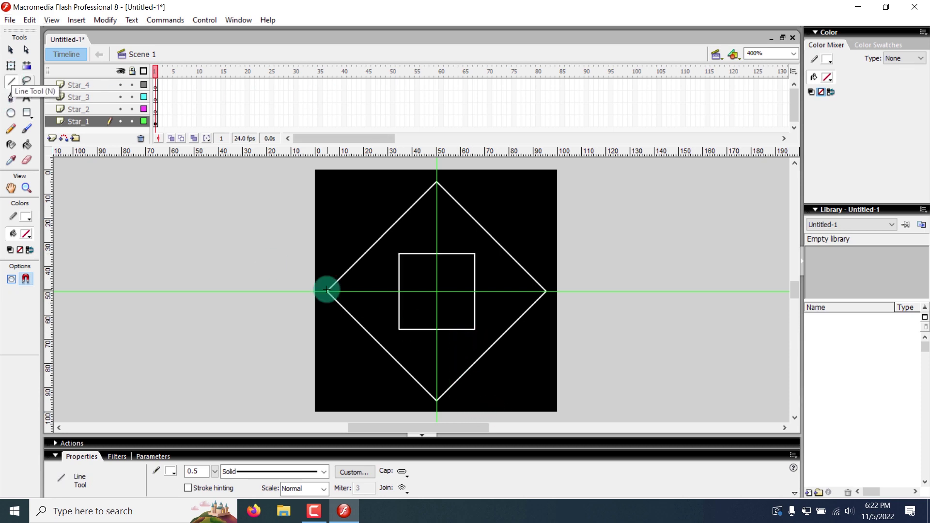
click(328, 291)
Remove both the vertical and the horizontal guide from the stage
click(11, 50)
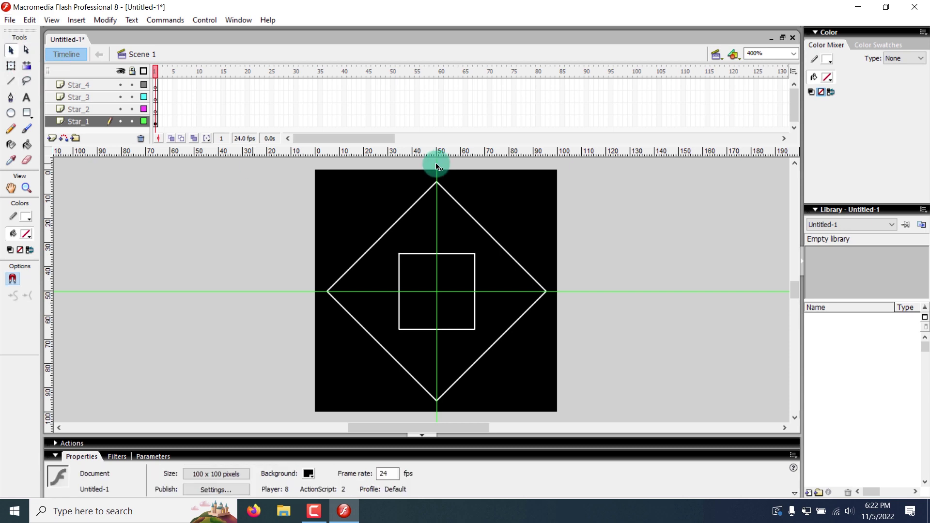
drag(435, 166, 100, 148)
drag(196, 292, 195, 154)
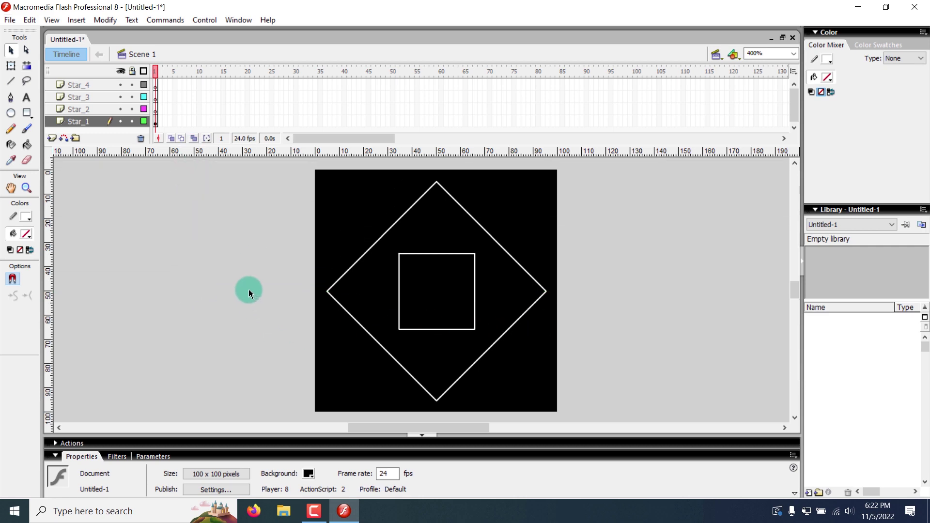
With Snap to Objects on, draw straight lines connecting each corner of the inner square to the two nearest points of the diamond
click(9, 110)
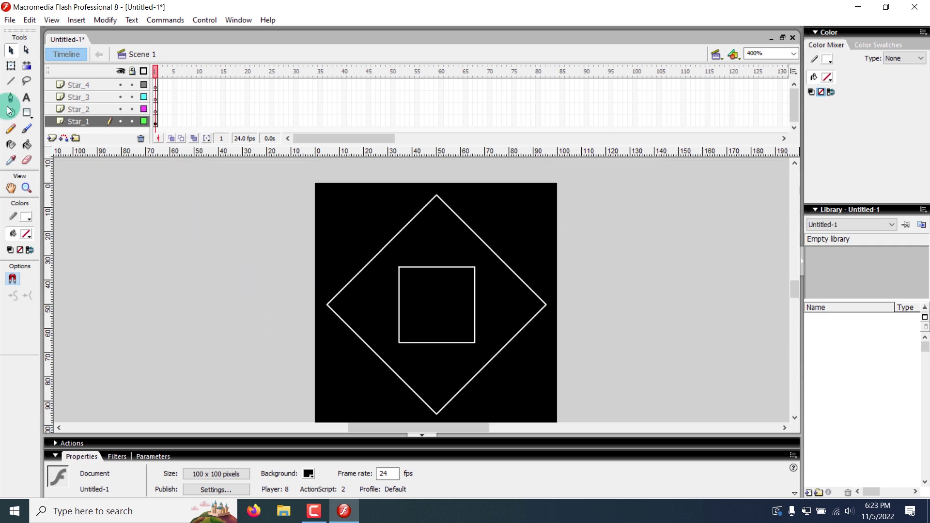
click(16, 82)
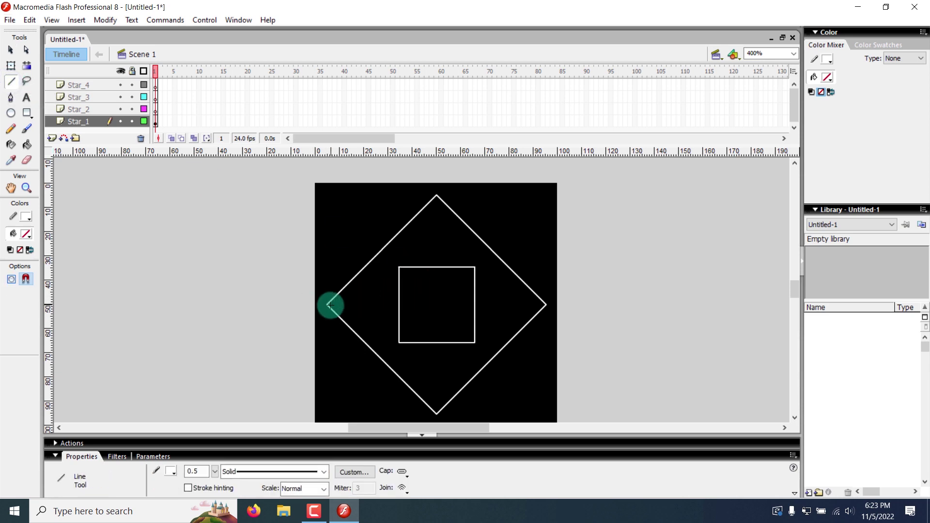
click(52, 20)
mouse_move(104, 166)
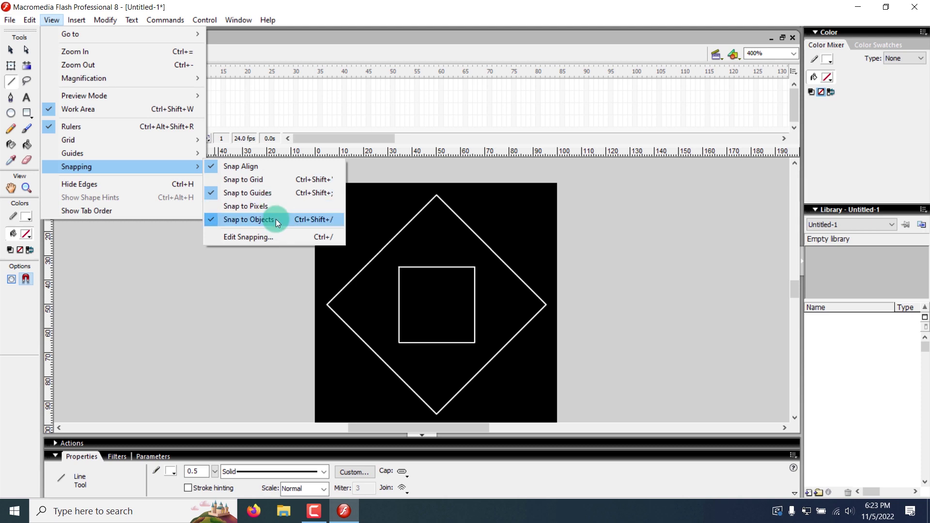
click(428, 140)
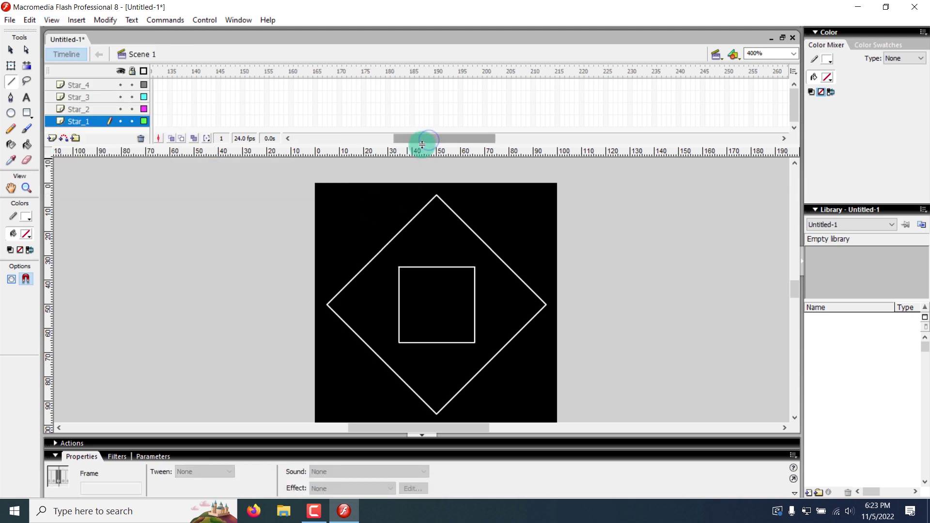
drag(422, 141, 269, 138)
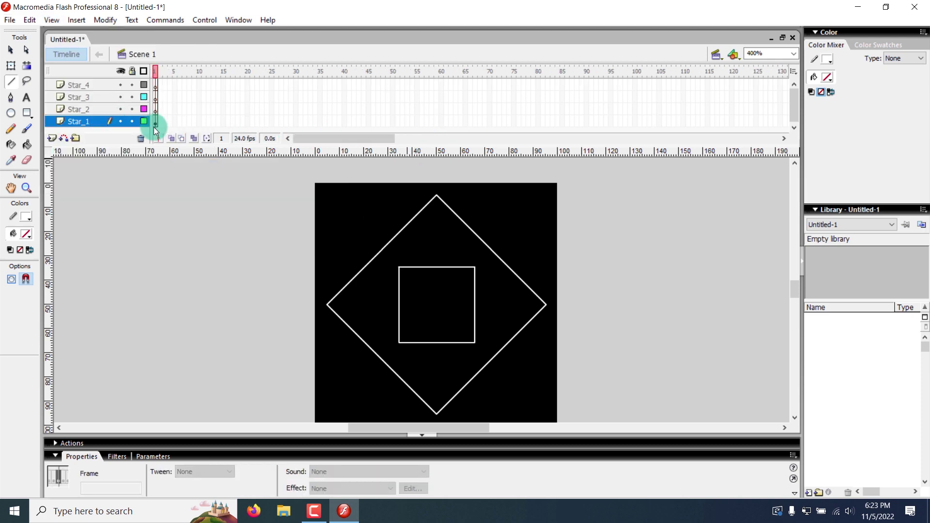
mouse_move(436, 195)
mouse_down()
mouse_move(390, 278)
mouse_move(400, 260)
mouse_move(325, 286)
mouse_move(328, 305)
mouse_up()
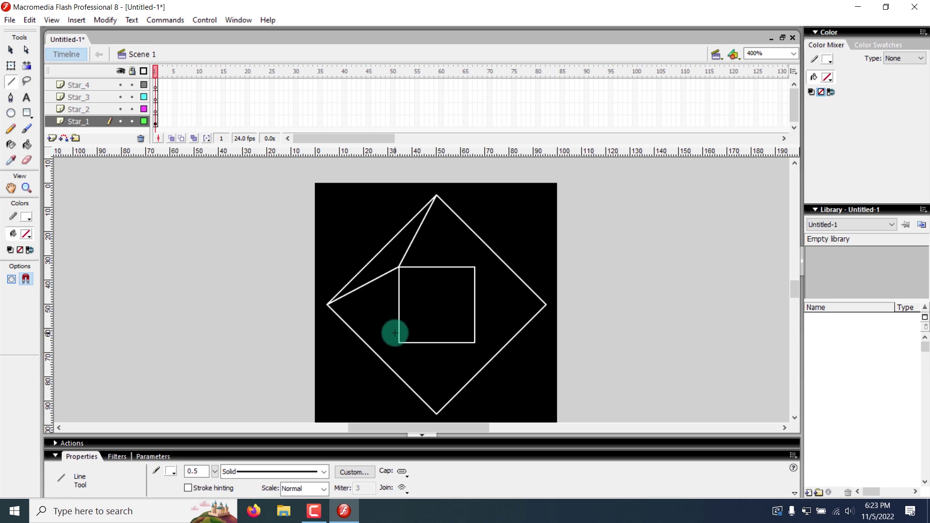
mouse_move(327, 304)
mouse_down()
mouse_move(399, 351)
mouse_move(436, 413)
mouse_move(467, 334)
mouse_move(474, 342)
mouse_move(561, 326)
mouse_move(539, 311)
mouse_move(546, 308)
mouse_up()
mouse_move(475, 266)
mouse_down()
mouse_move(546, 305)
mouse_move(478, 270)
mouse_move(432, 187)
mouse_move(437, 195)
mouse_up()
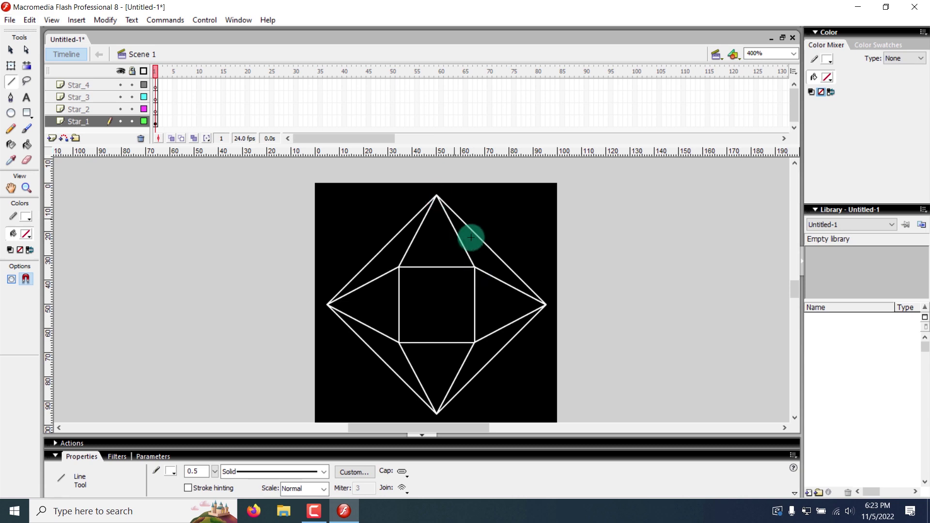
Delete the four outer edges of the diamond, keeping the connecting lines and the inner square
click(9, 49)
click(429, 236)
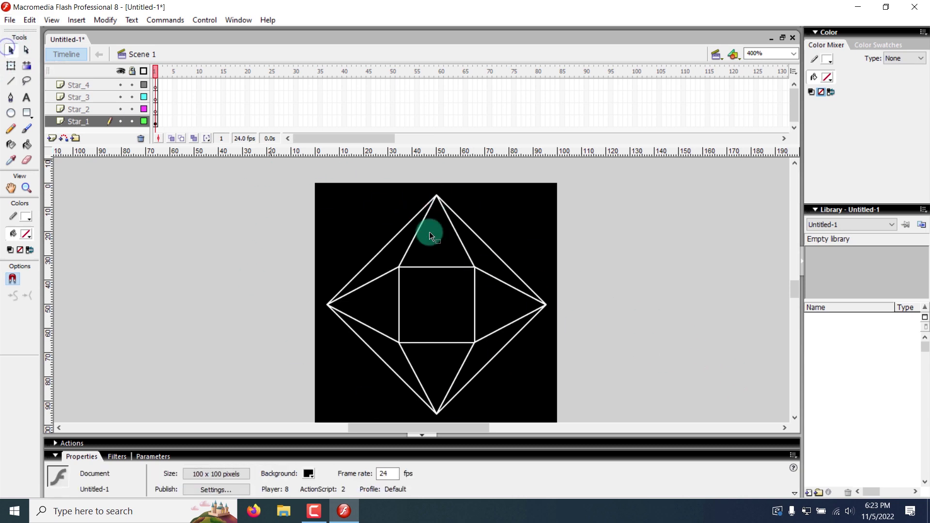
click(389, 240)
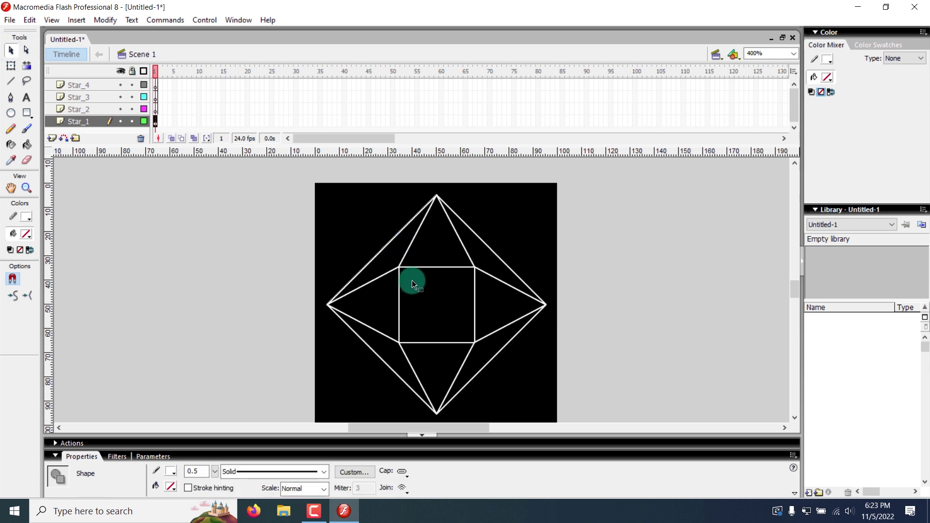
key(Delete)
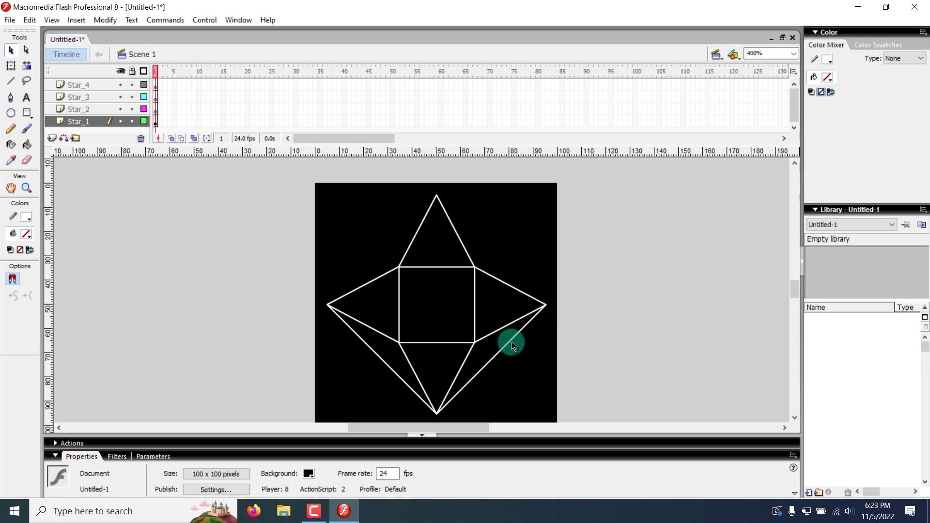
click(510, 341)
key(Delete)
click(400, 385)
key(Delete)
Delete the four sides of the inner square to leave a single four-pointed star outline
click(400, 326)
key(Delete)
click(437, 257)
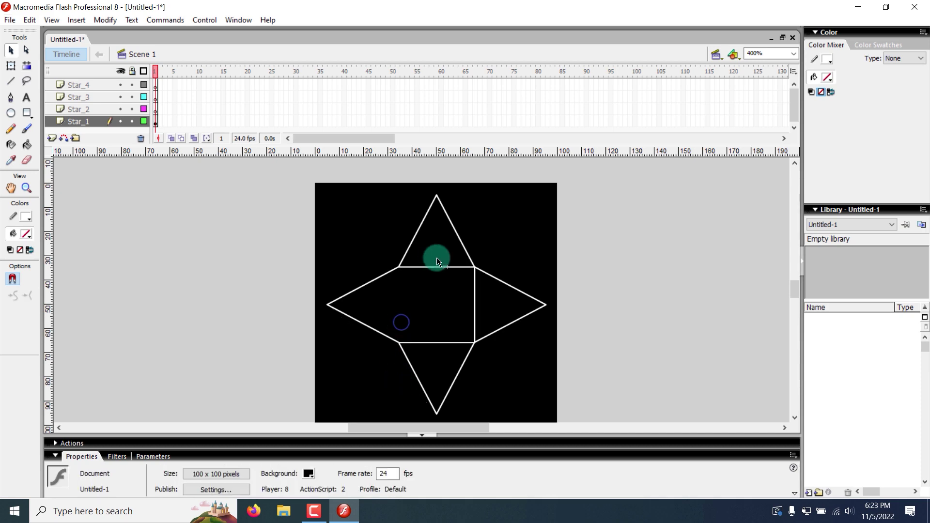
key(Delete)
click(474, 295)
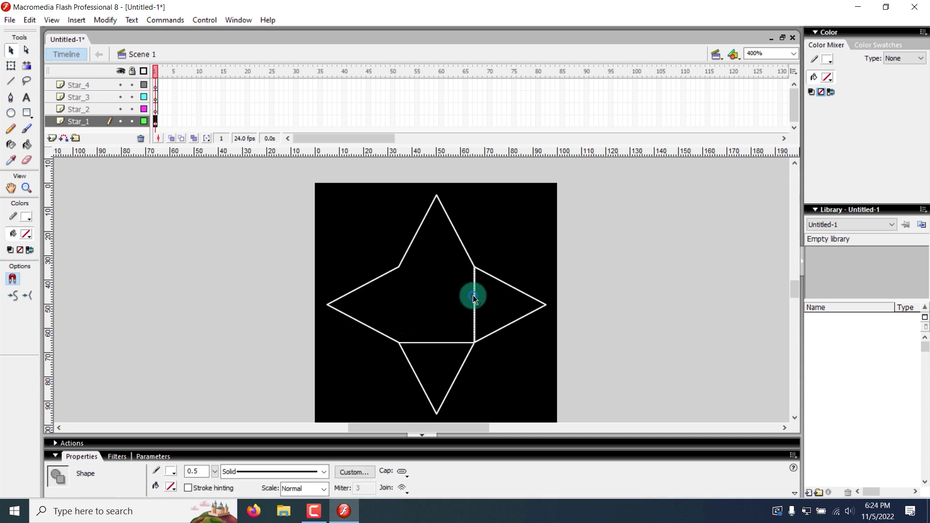
key(Delete)
click(426, 343)
key(Delete)
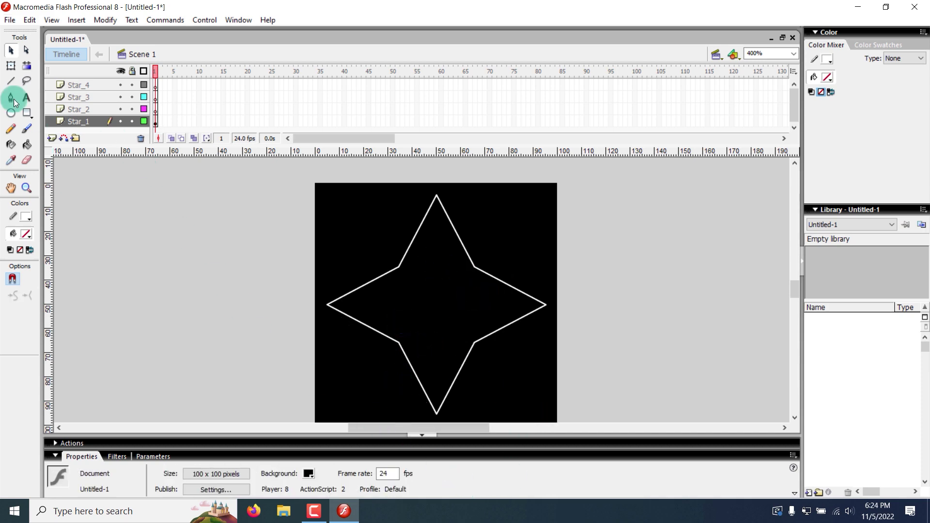
Duplicate the whole star outline in place, scale the copy about its centre to about 68 px wide, and deselect it
click(10, 51)
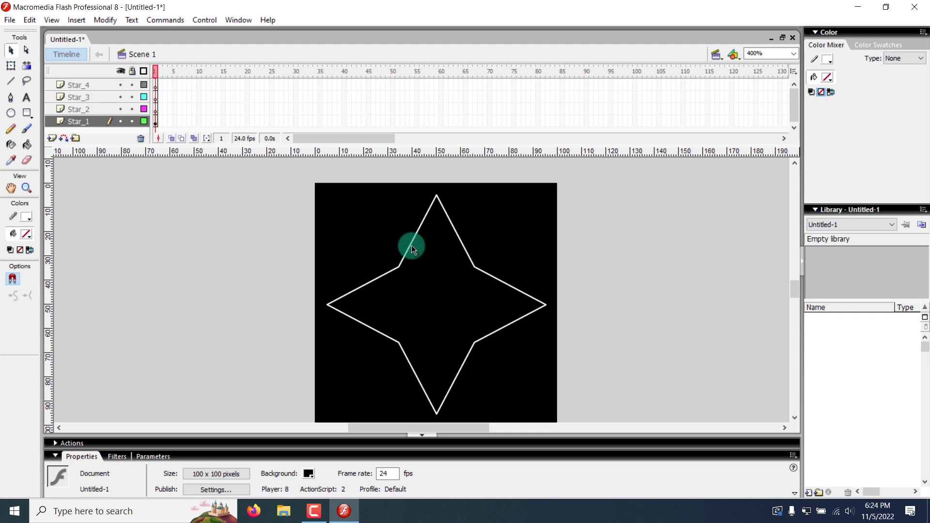
double_click(404, 260)
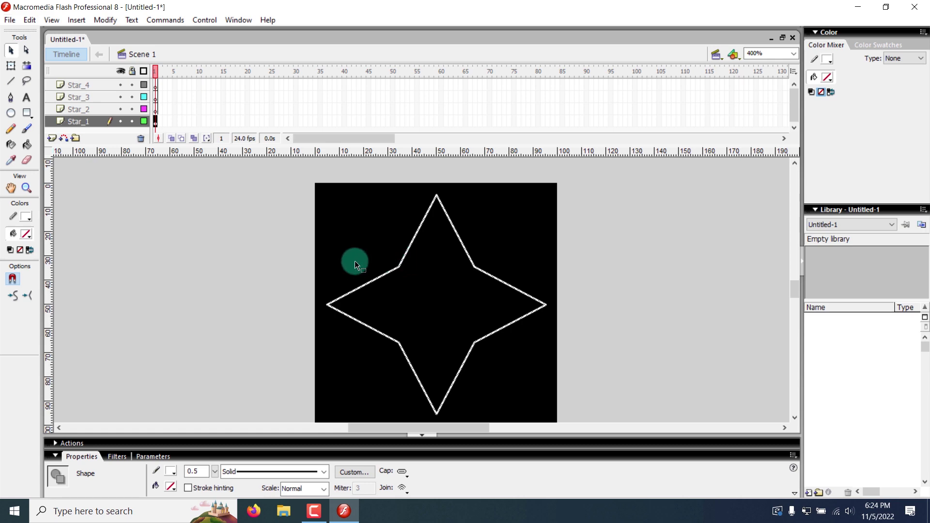
click(11, 69)
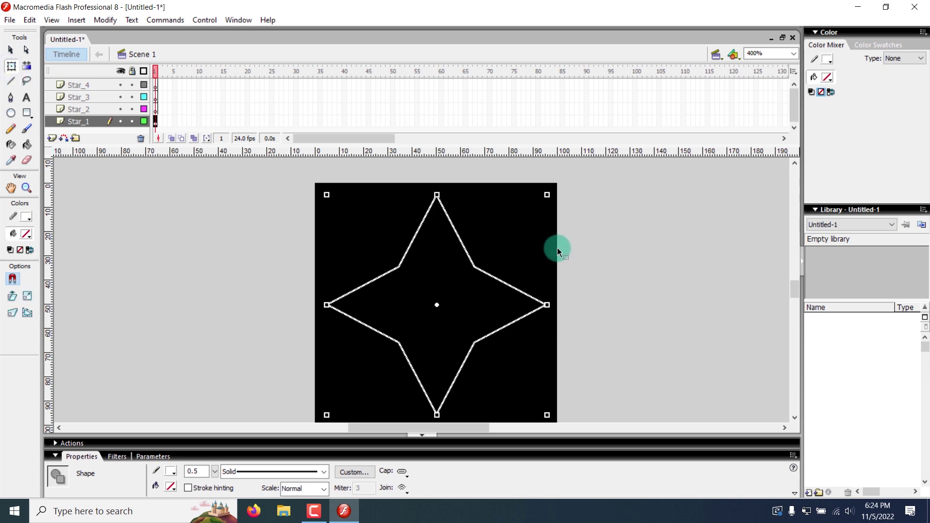
drag(547, 195, 524, 211)
click(334, 423)
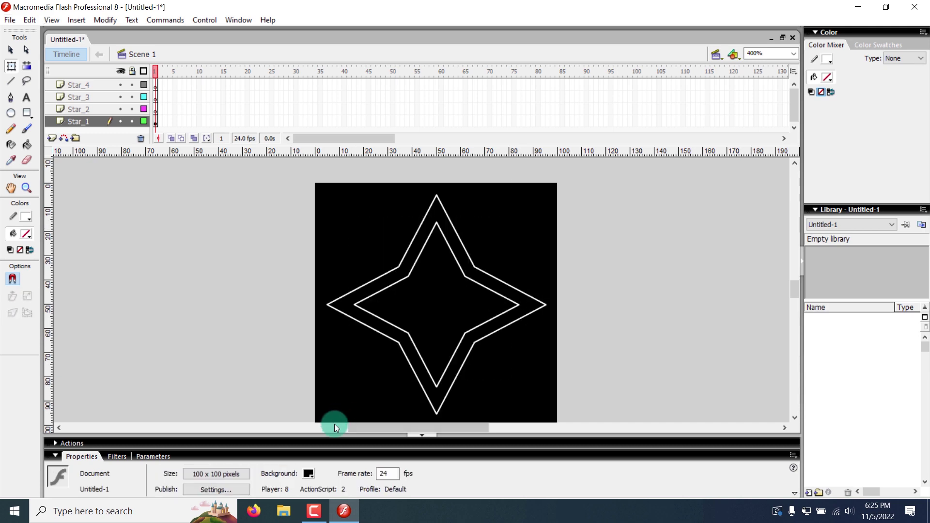
click(11, 51)
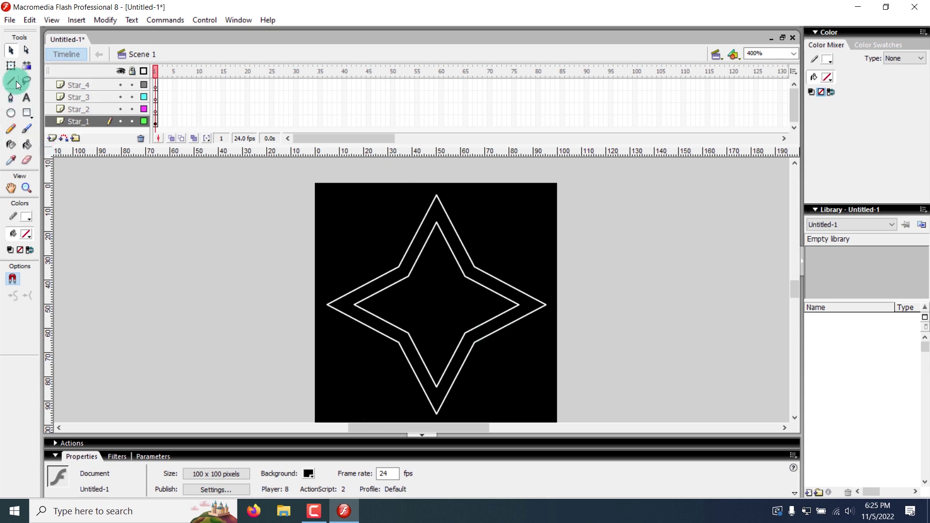
Fill the band between the two star outlines with red #FF0000 using the Paint Bucket
click(26, 146)
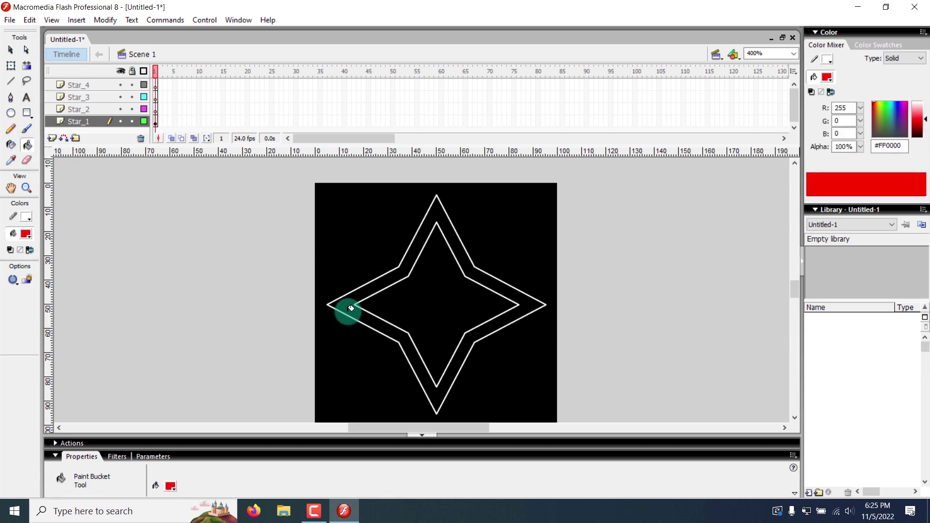
click(170, 486)
click(172, 422)
click(170, 486)
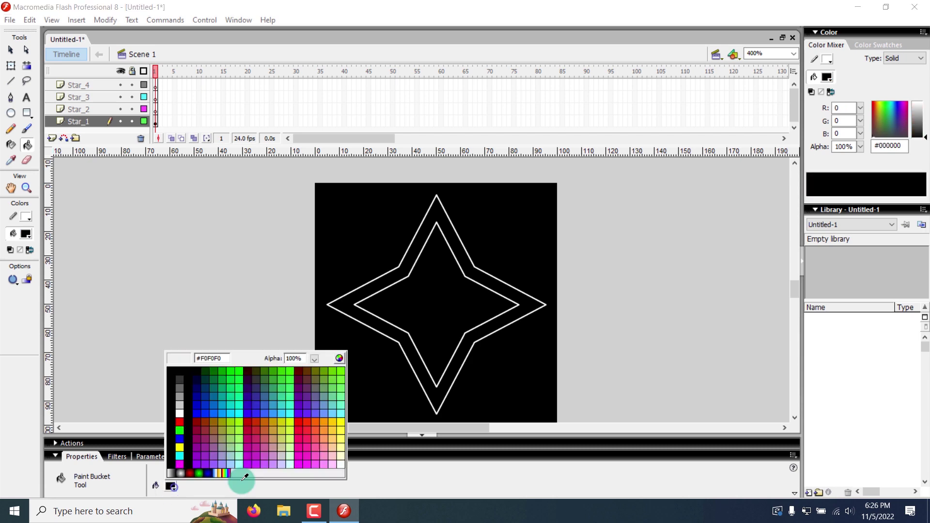
click(179, 421)
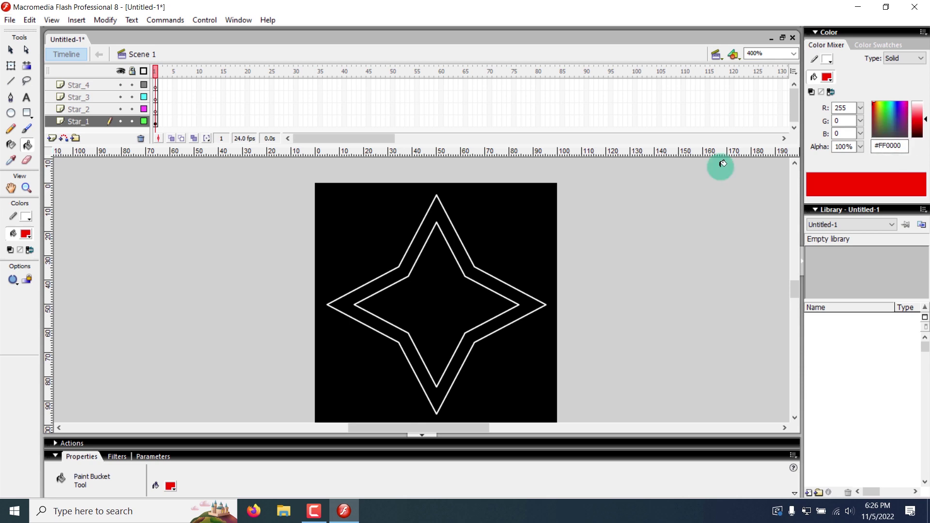
click(450, 224)
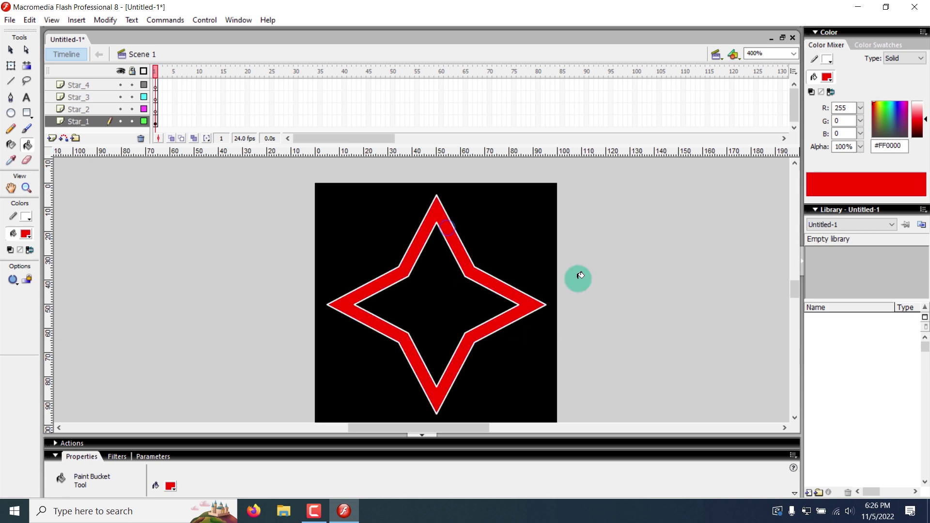
click(11, 50)
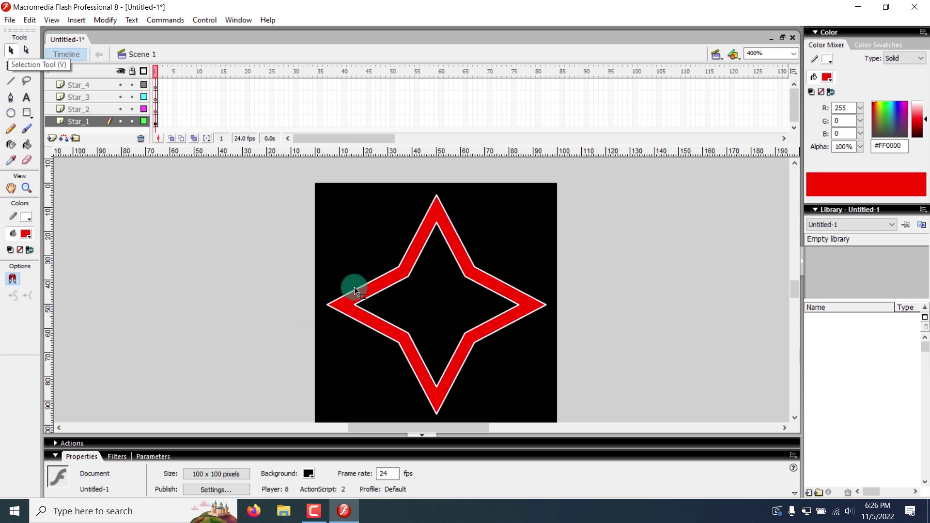
click(354, 291)
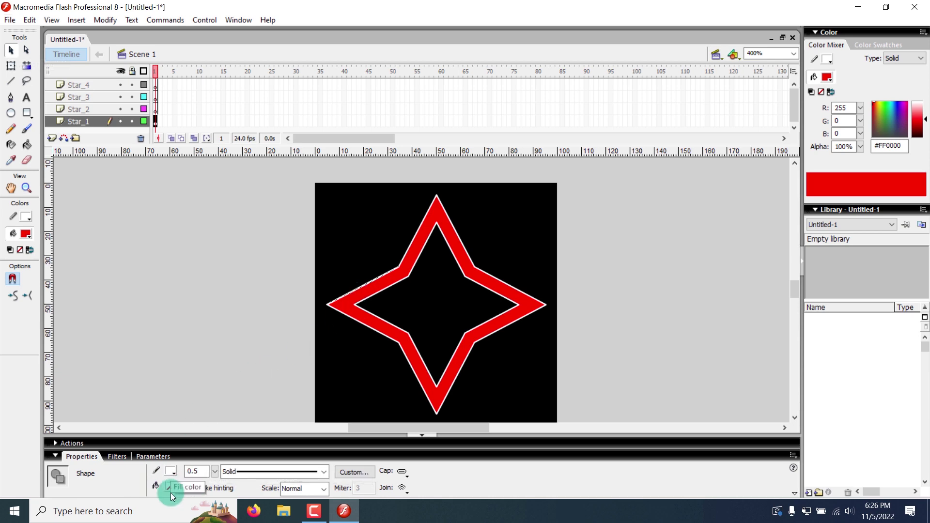
click(223, 190)
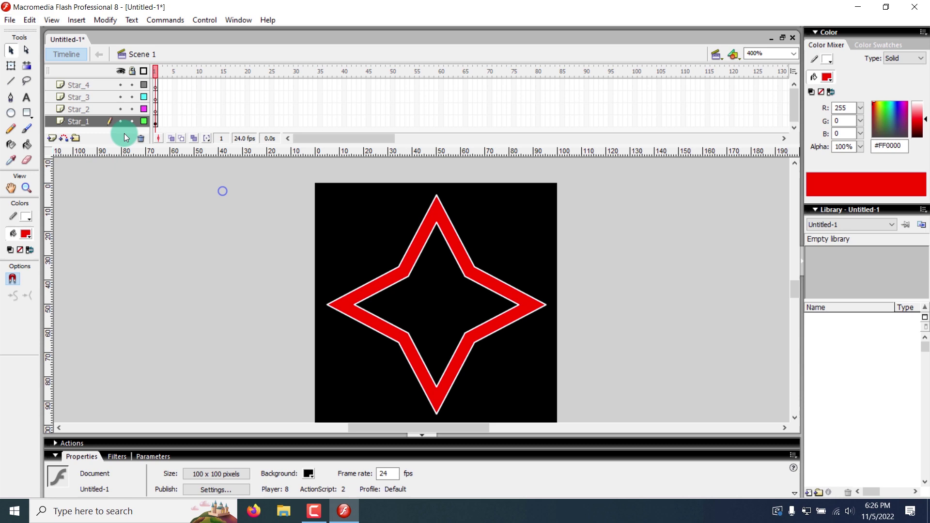
Select all the star artwork in frame 1 of Star_1, set its stroke colour to none, and deselect it
click(154, 120)
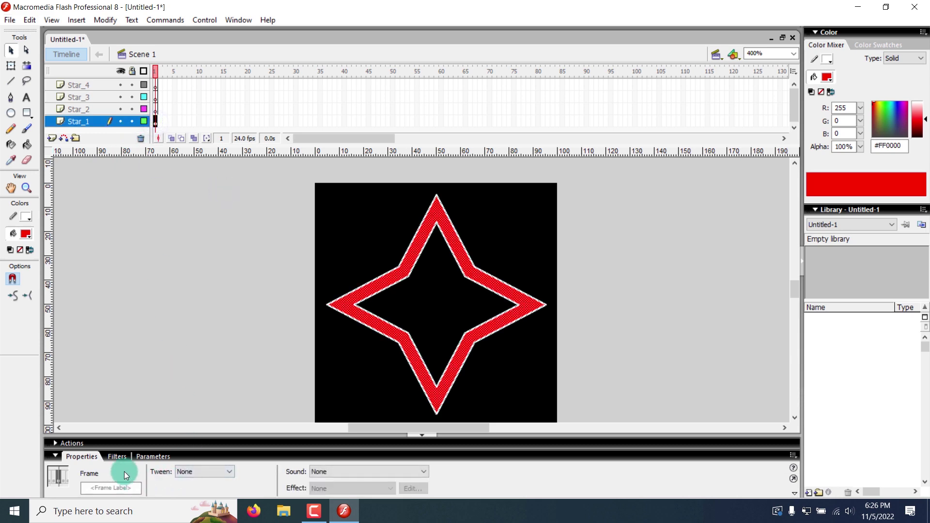
click(10, 65)
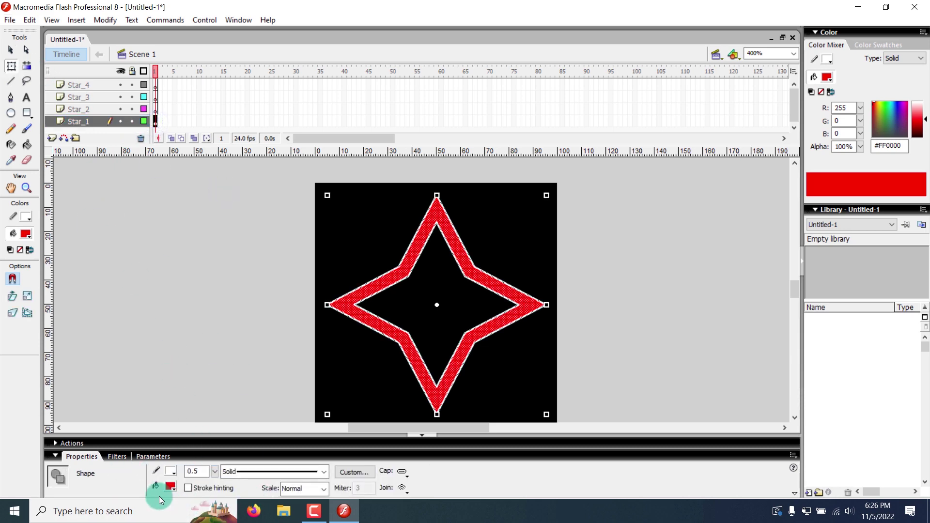
click(166, 485)
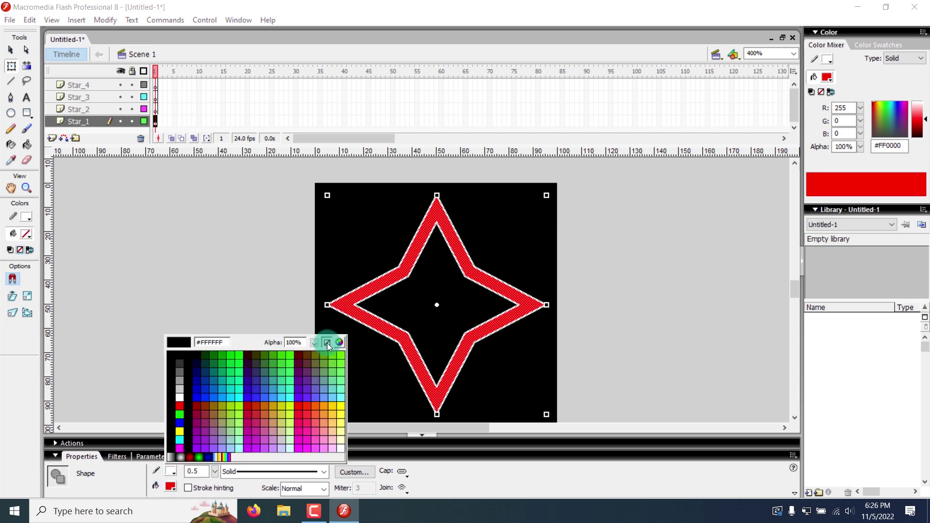
click(327, 343)
click(270, 289)
drag(332, 315, 549, 242)
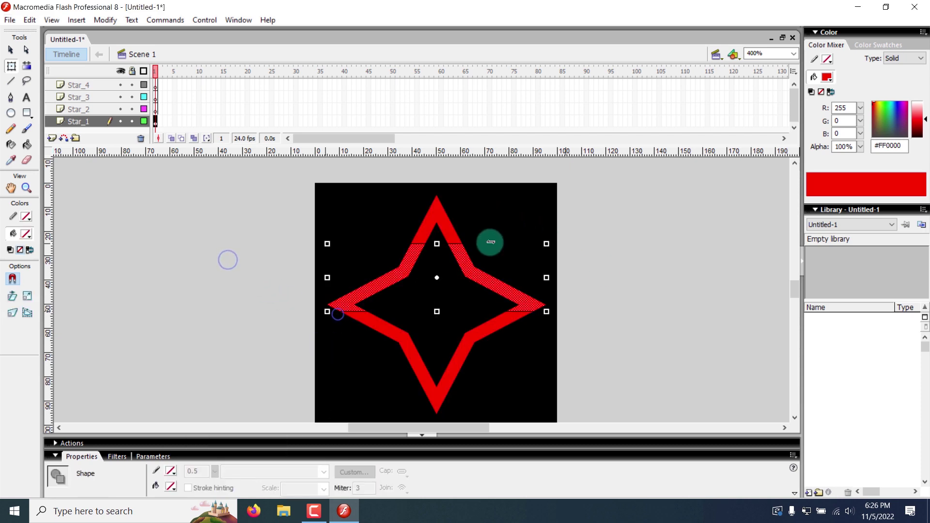
click(10, 50)
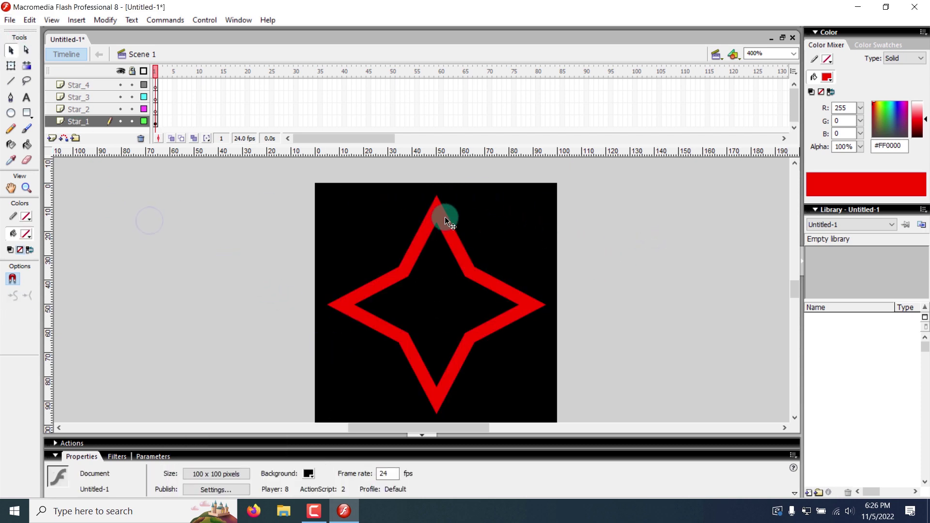
Create a motion tween on frame 1 of layer Star_1 for the red star
click(445, 216)
click(27, 188)
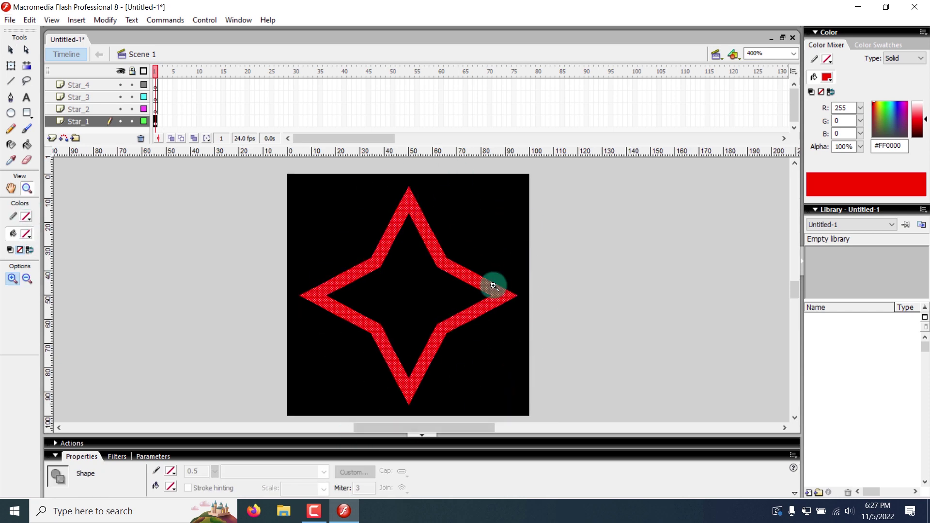
click(11, 50)
click(156, 121)
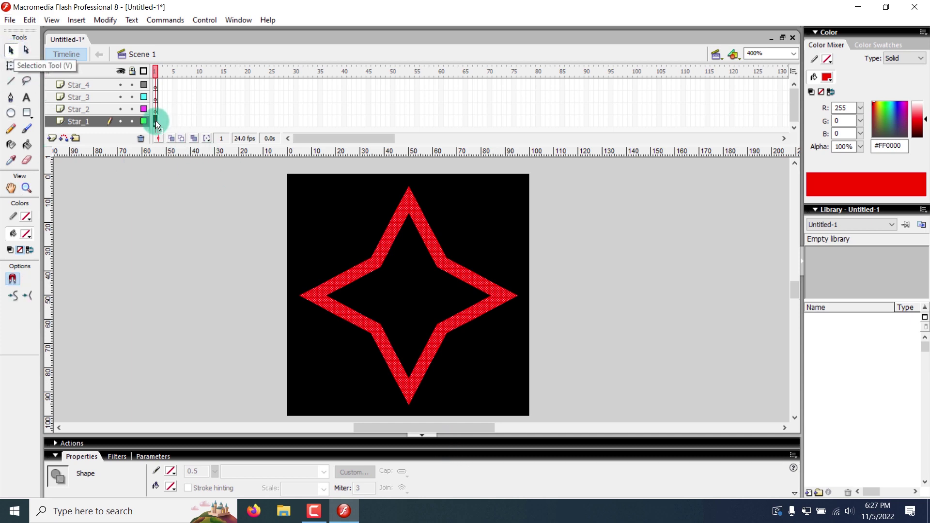
click(155, 121)
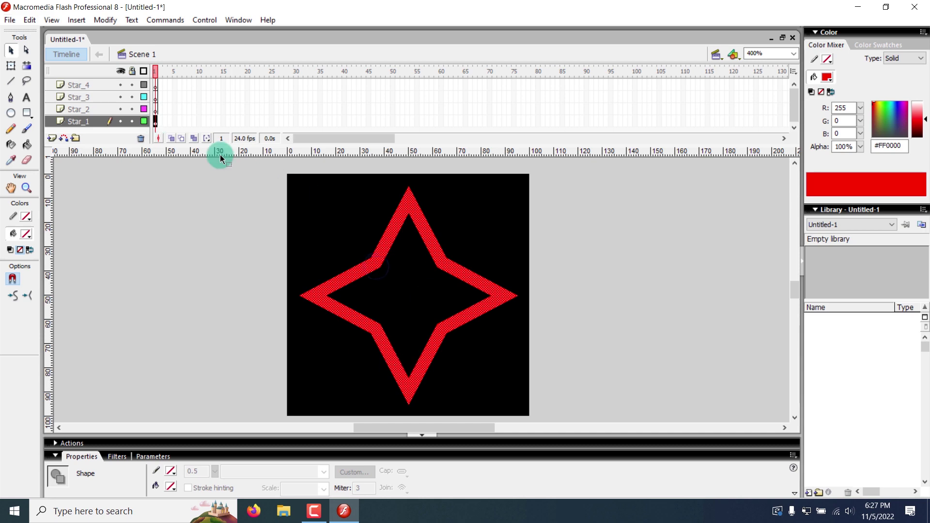
right_click(156, 121)
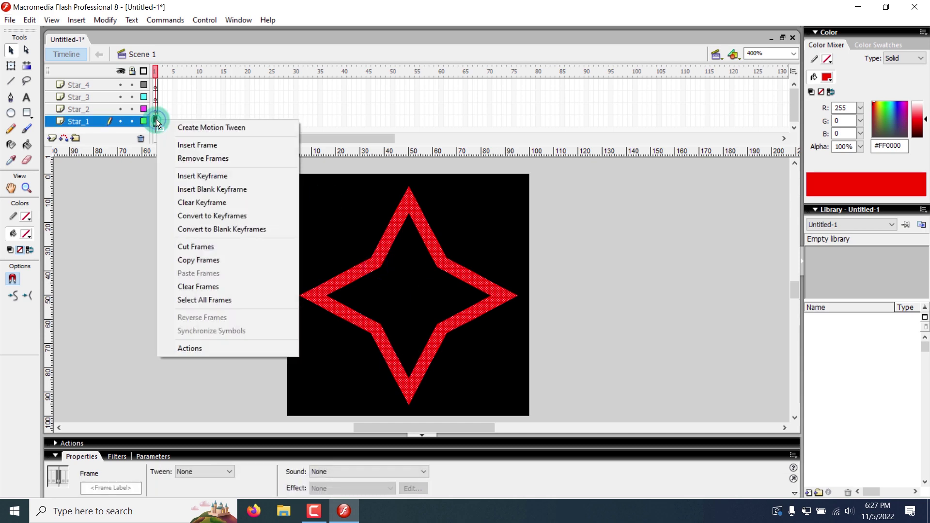
click(211, 128)
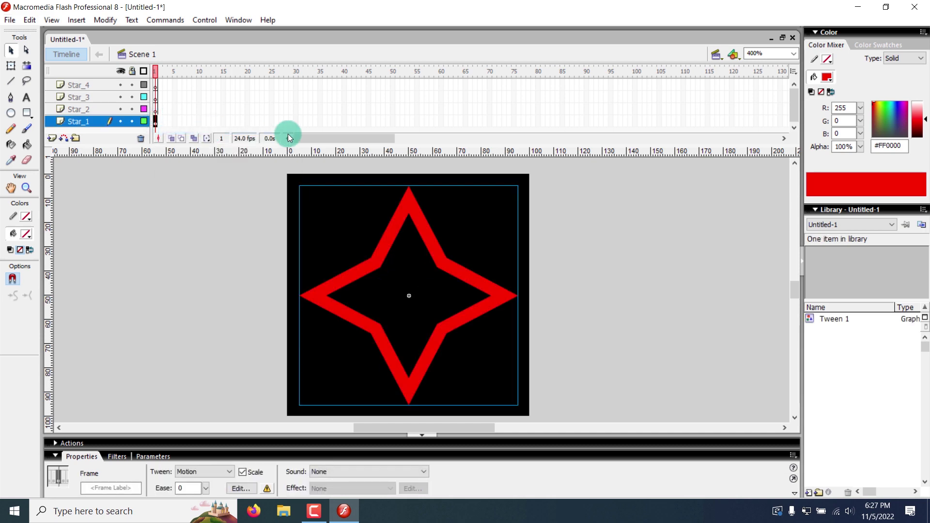
Insert a keyframe at frame 60 of layer Star_1 and return the playhead to frame 1
click(441, 121)
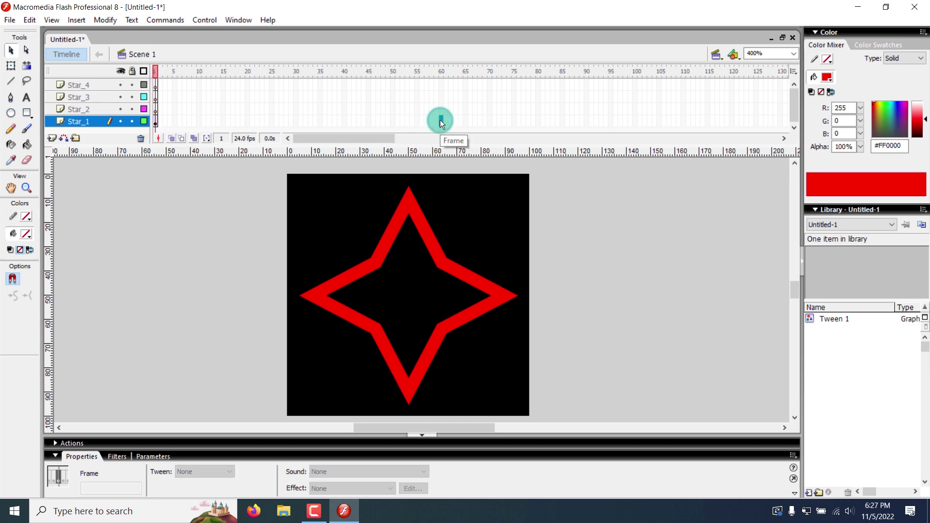
right_click(440, 120)
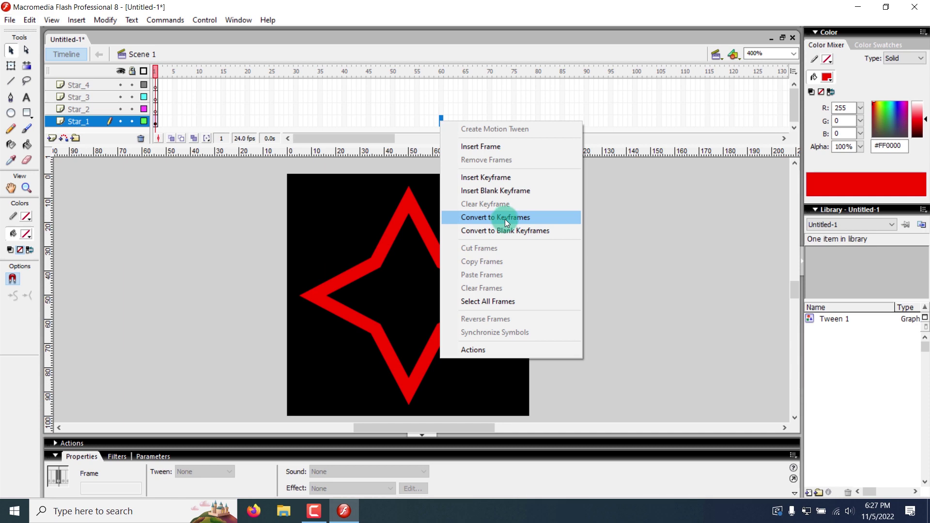
click(510, 177)
drag(173, 73, 95, 94)
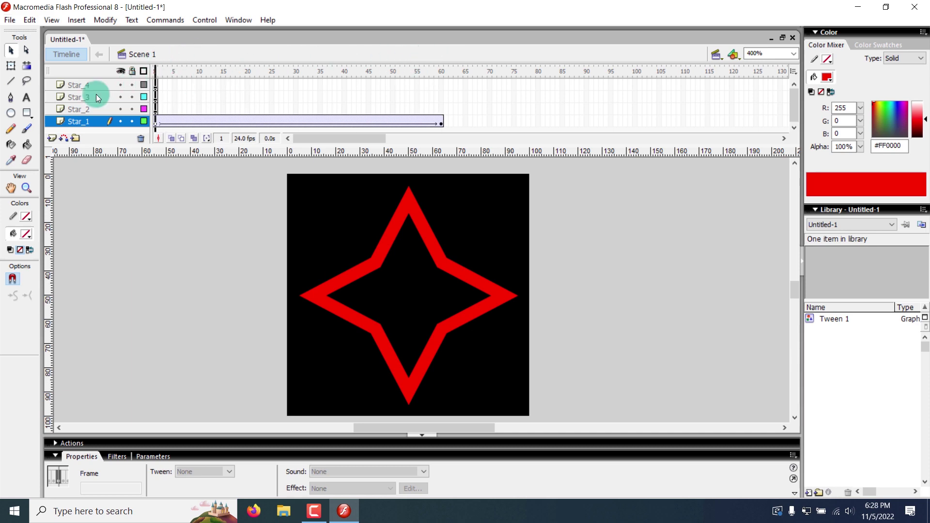
Scale the star in frame 1 of Star_1 down about its centre to about 24 px wide and deselect it
click(156, 121)
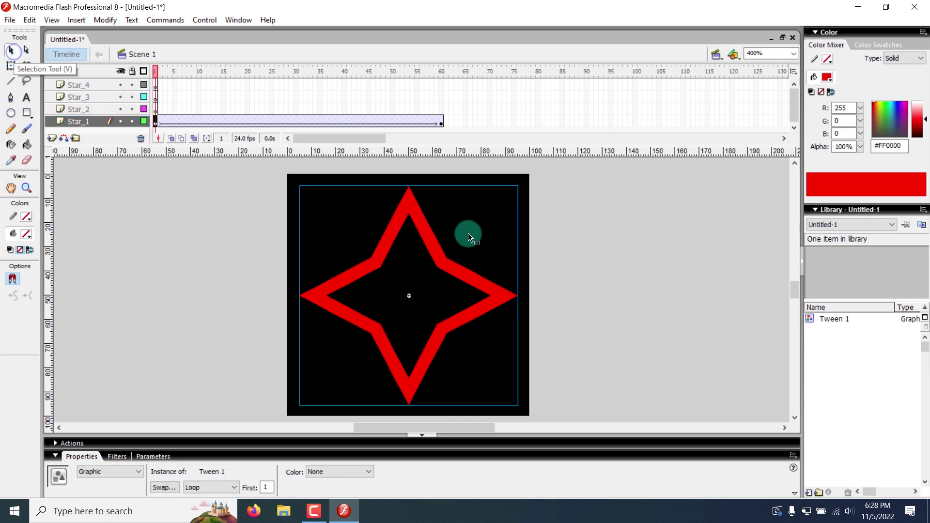
key(q)
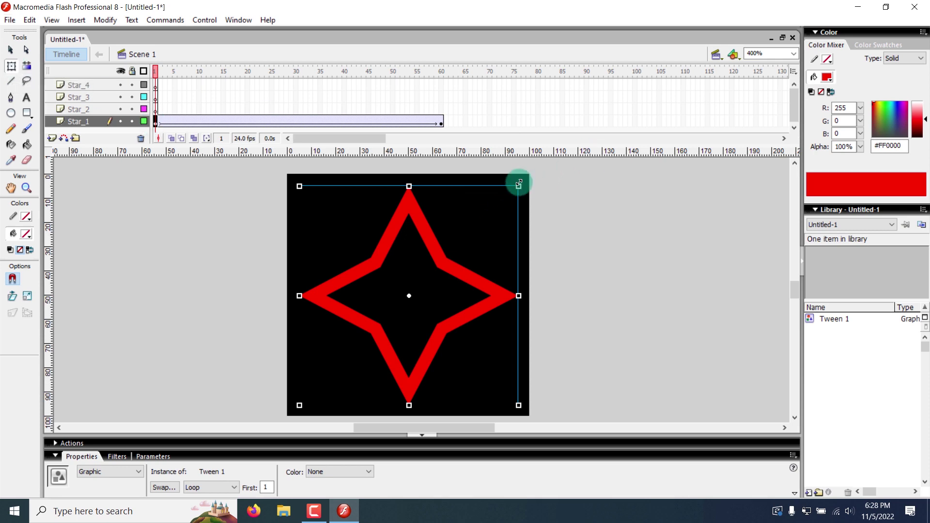
drag(518, 185, 441, 261)
click(545, 339)
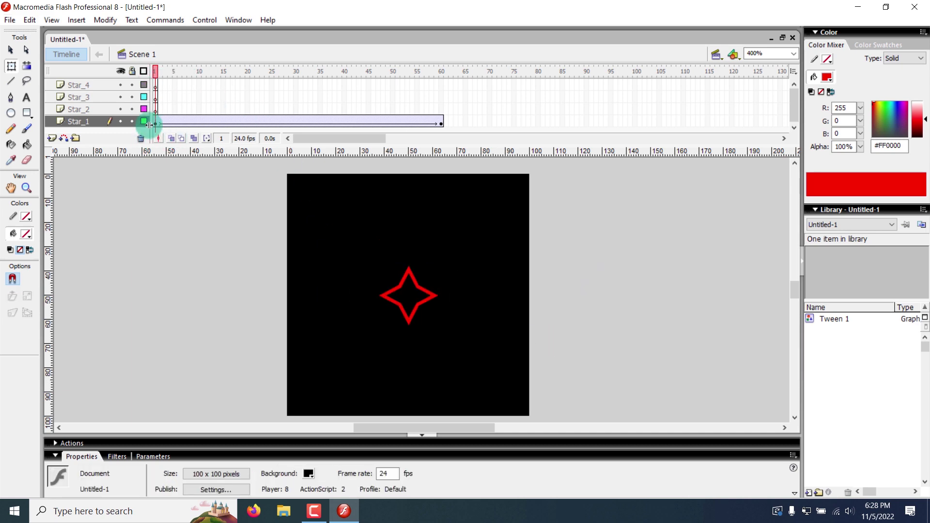
In frame 60 of Star_1, enlarge the star about its centre to about 290 px wide and rotate it 45° clockwise
click(443, 124)
click(26, 188)
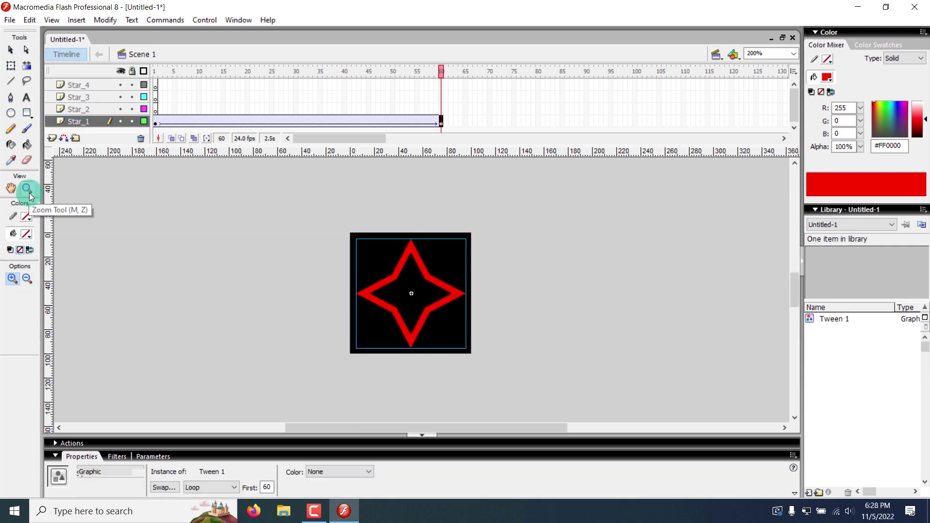
click(382, 282)
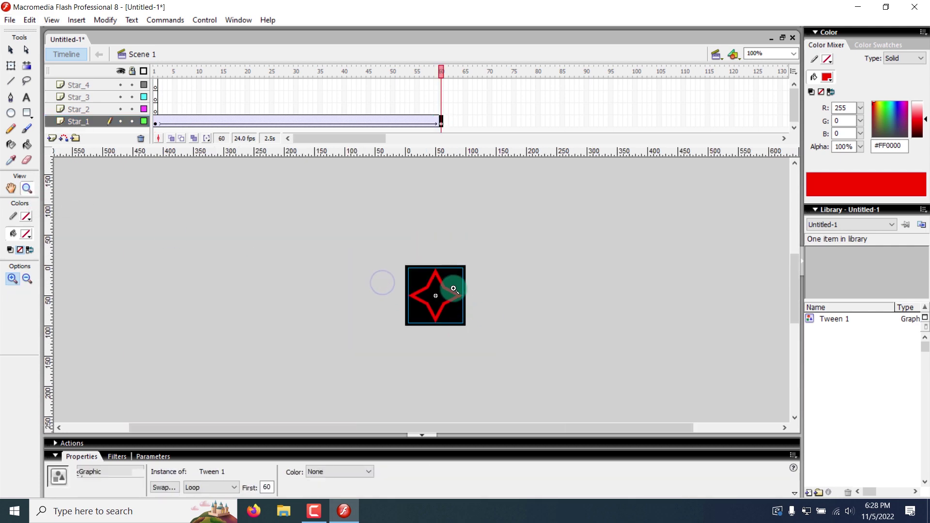
key(q)
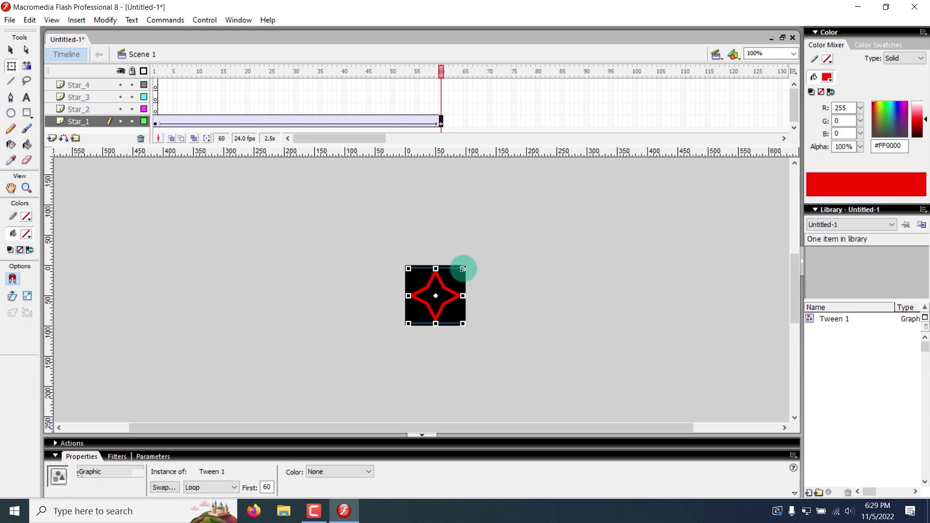
drag(465, 266, 776, 223)
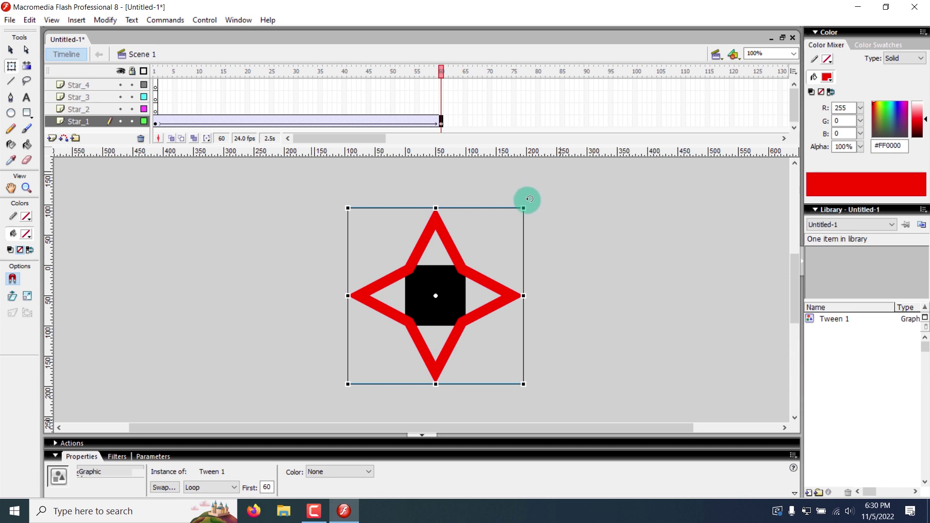
drag(530, 199, 562, 288)
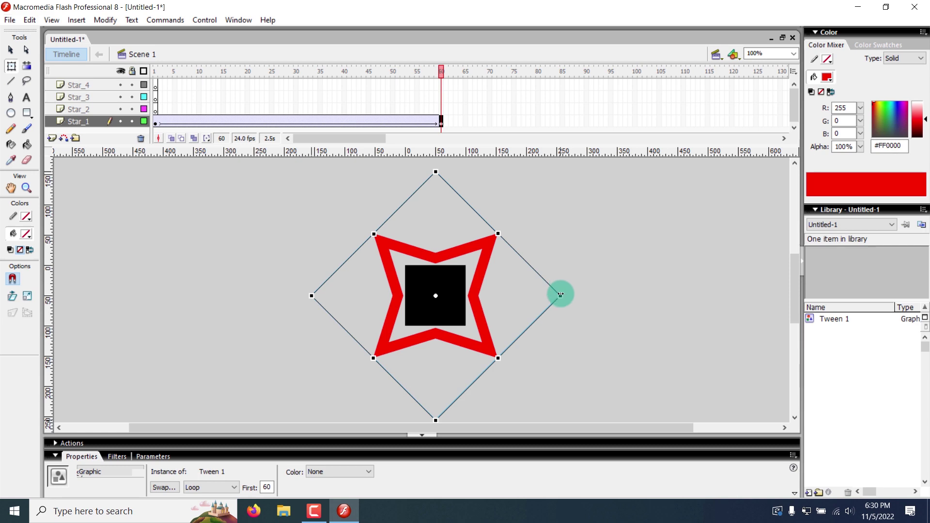
Play the Star_1 animation from frame 1 to check the star's growth and rotation
click(155, 71)
key(Return)
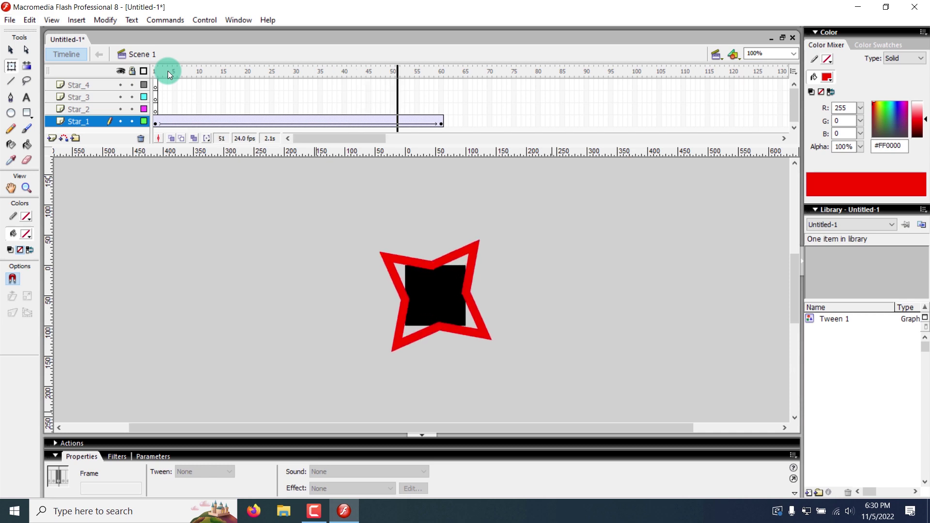
key(Return)
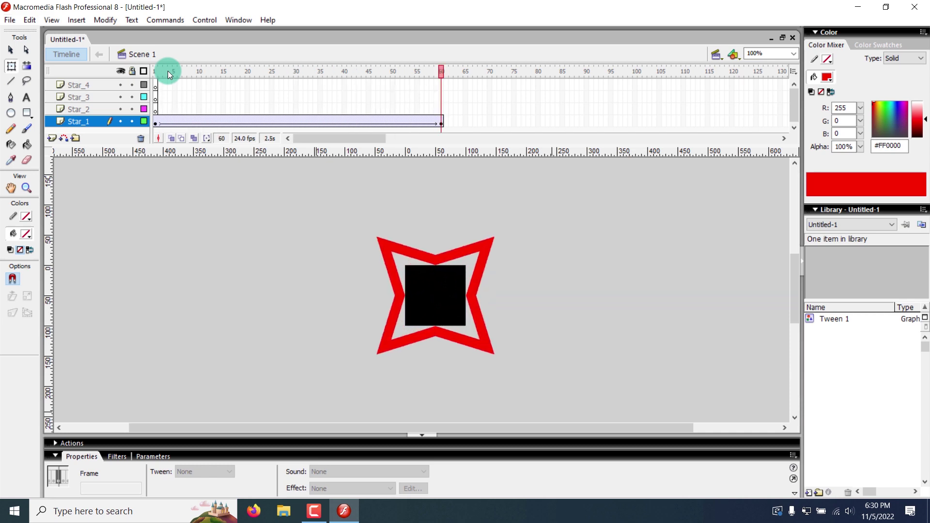
key(Return)
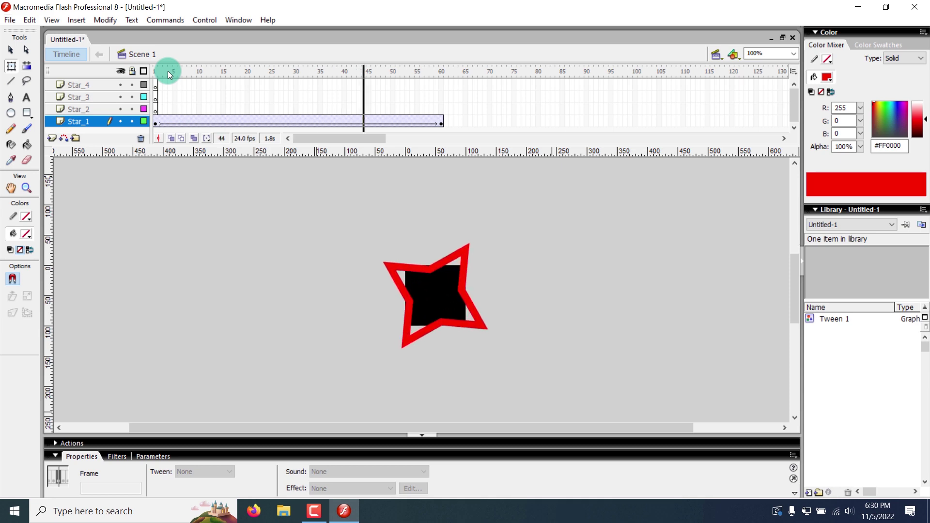
Rotate the star in frame 60 of Star_1 about 90° further clockwise, and play the animation from frame 1
click(443, 124)
click(442, 123)
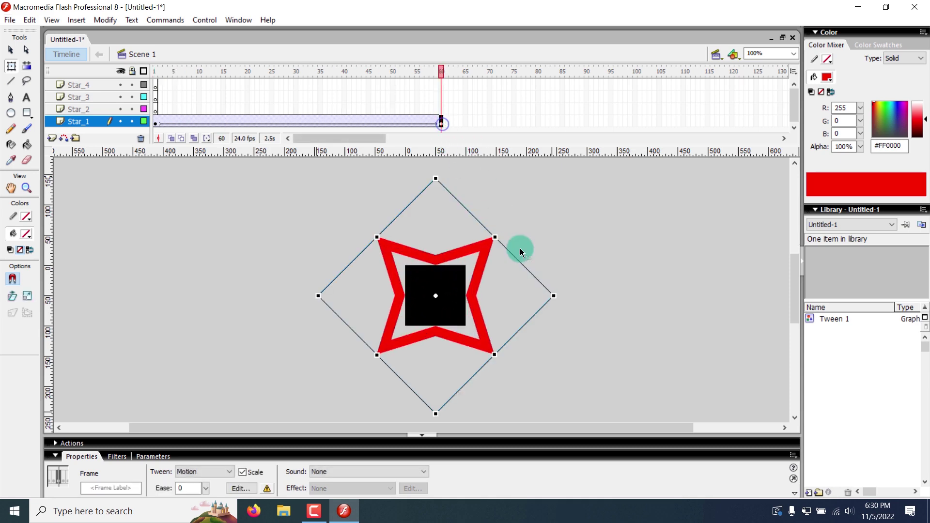
drag(557, 293, 457, 452)
click(430, 395)
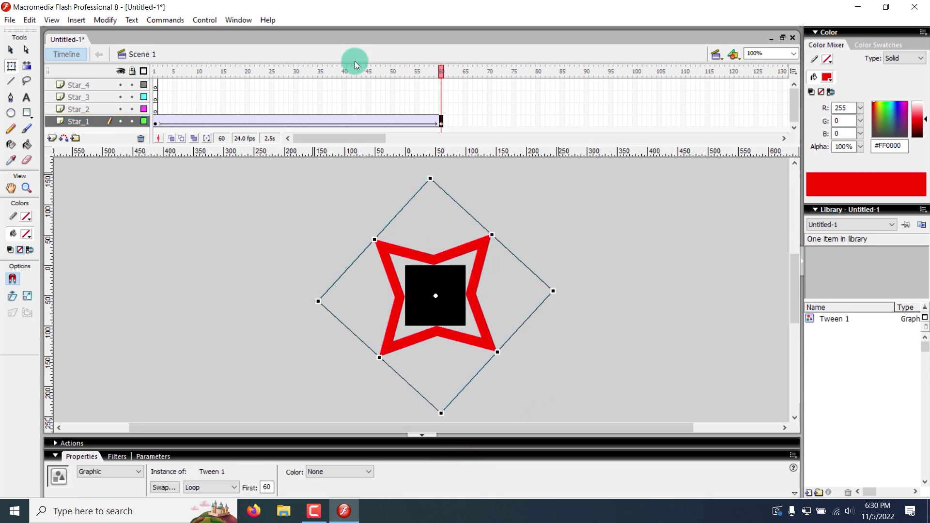
drag(351, 81, 154, 71)
click(207, 102)
key(Return)
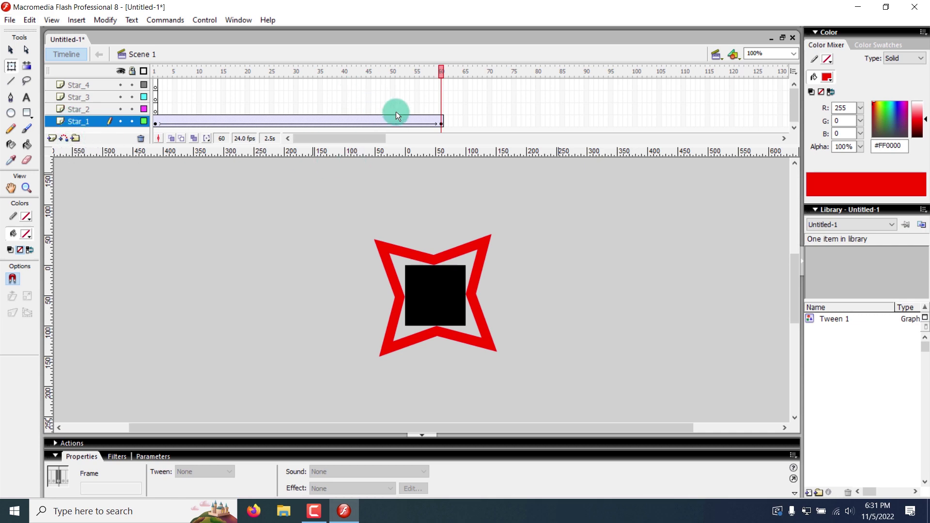
Copy frames 1 to 60 of layer Star_1
drag(441, 124, 155, 123)
right_click(155, 123)
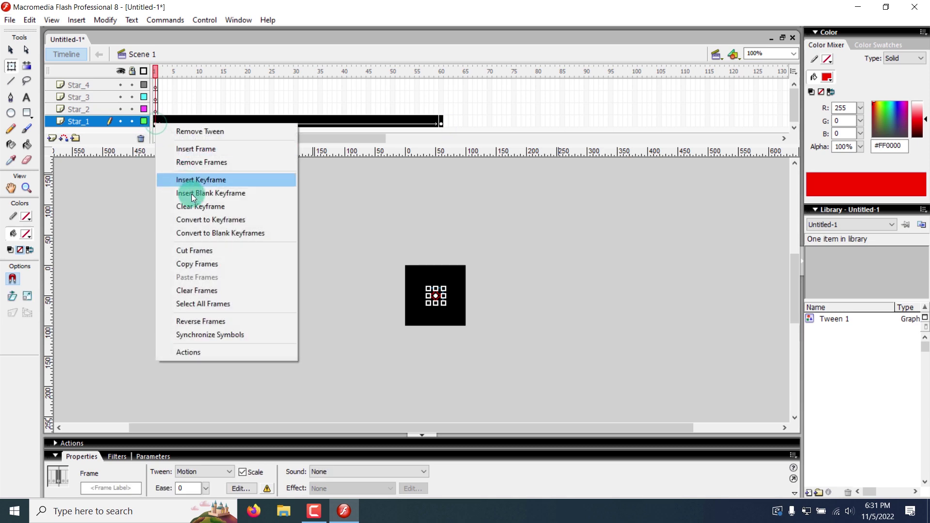
click(216, 265)
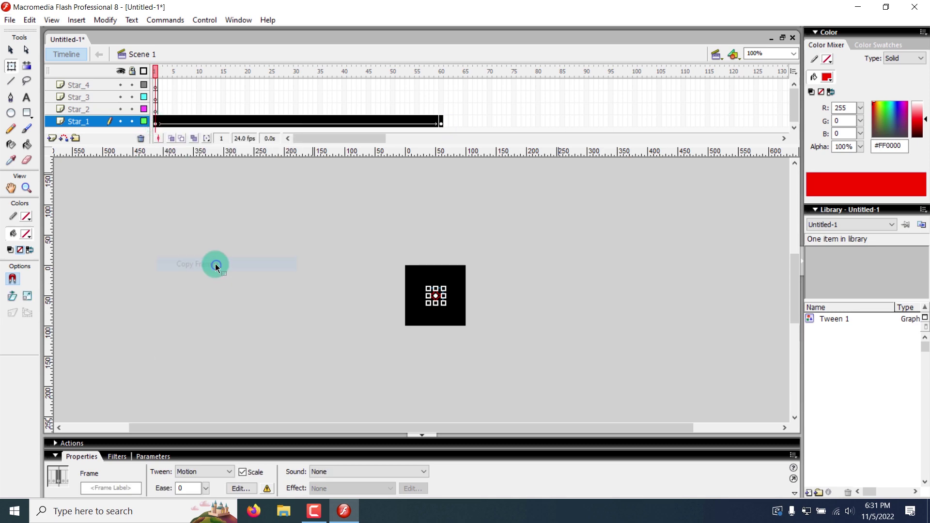
click(74, 112)
click(155, 123)
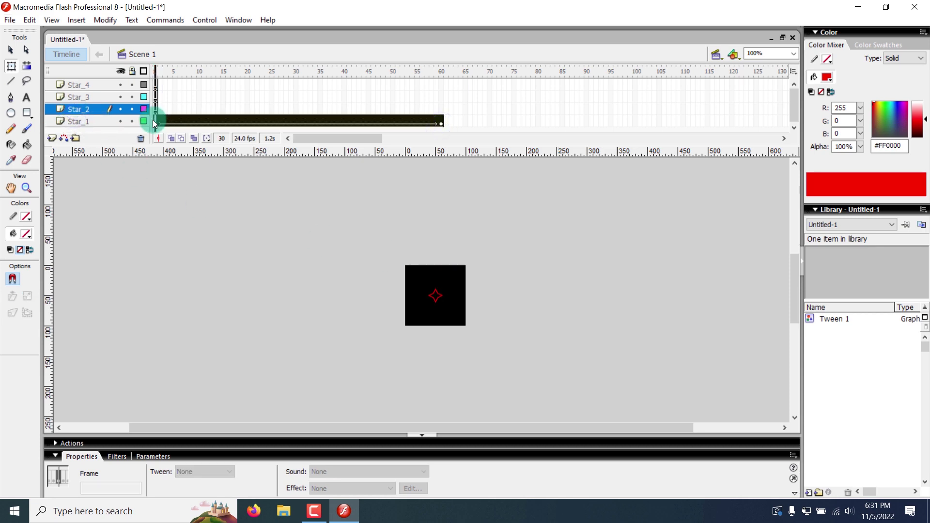
click(160, 124)
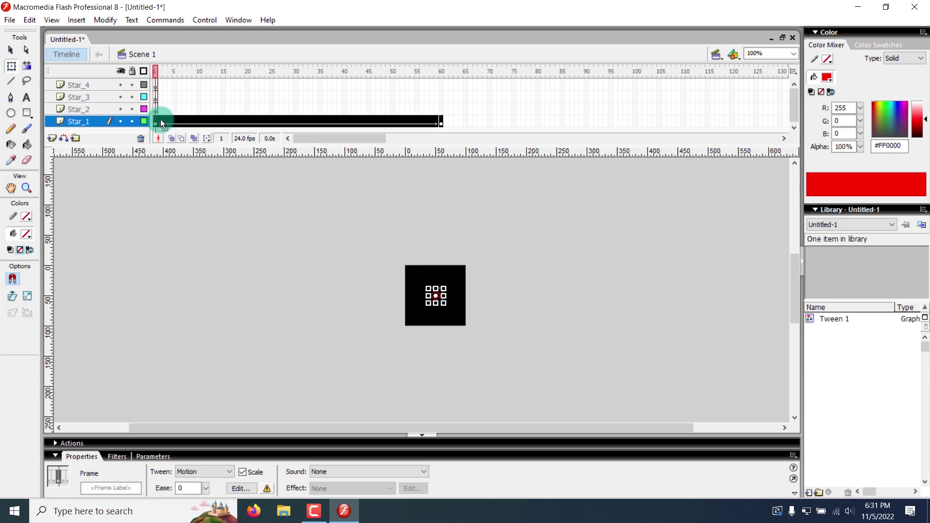
right_click(162, 124)
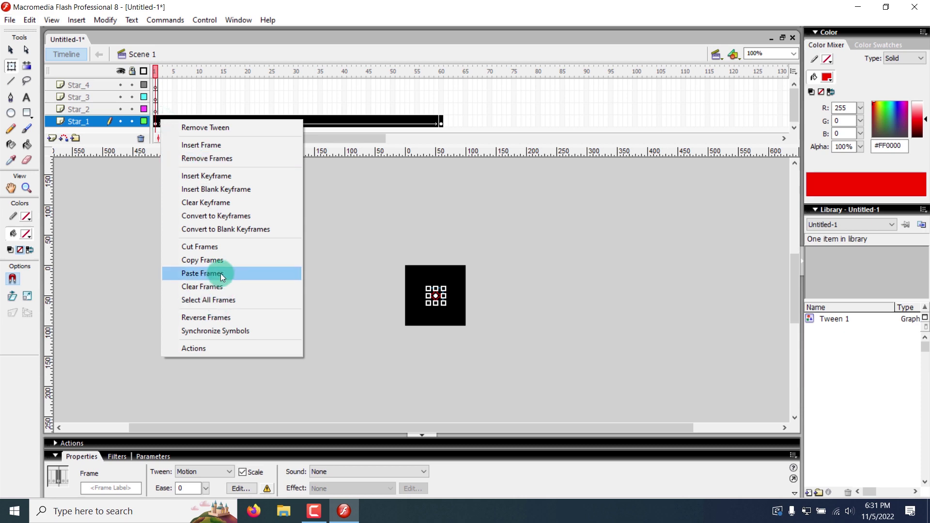
click(220, 259)
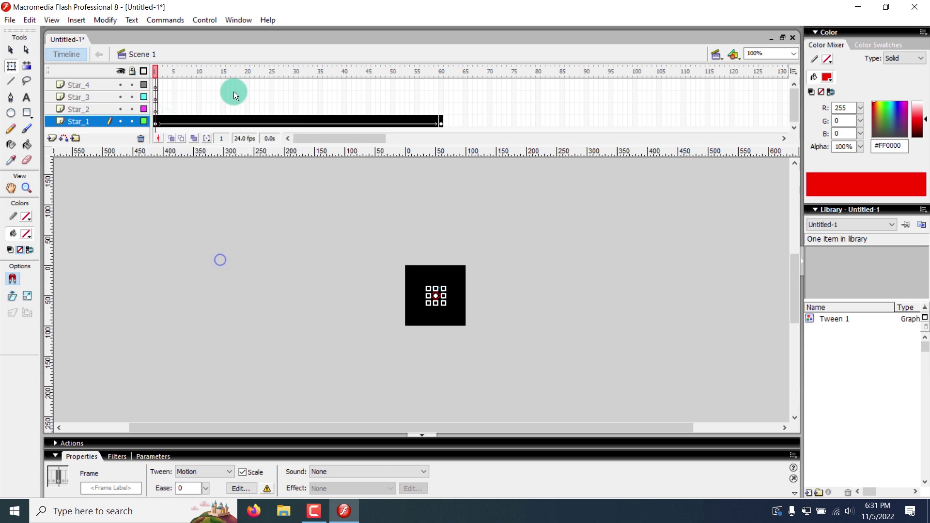
Paste the copied frames at frame 30 of layer Star_2 and play the animation from frame 1
click(298, 110)
right_click(298, 111)
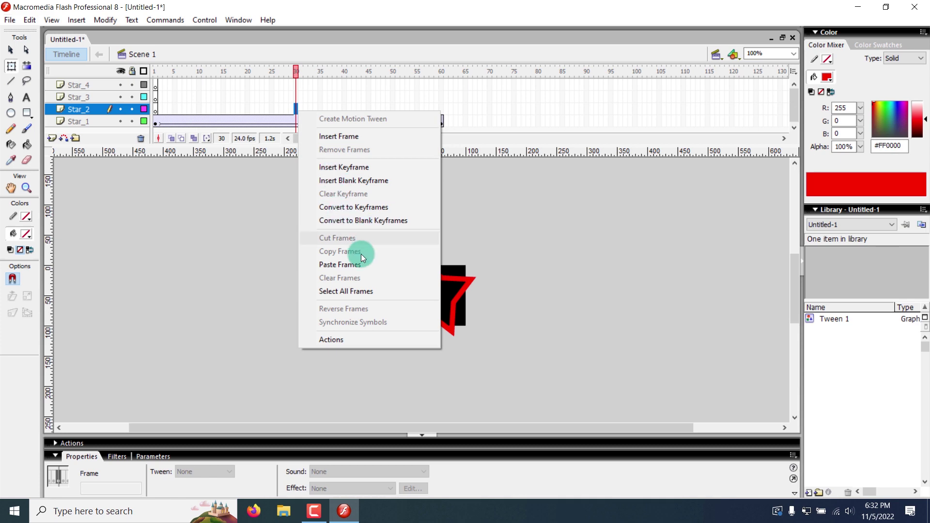
click(370, 267)
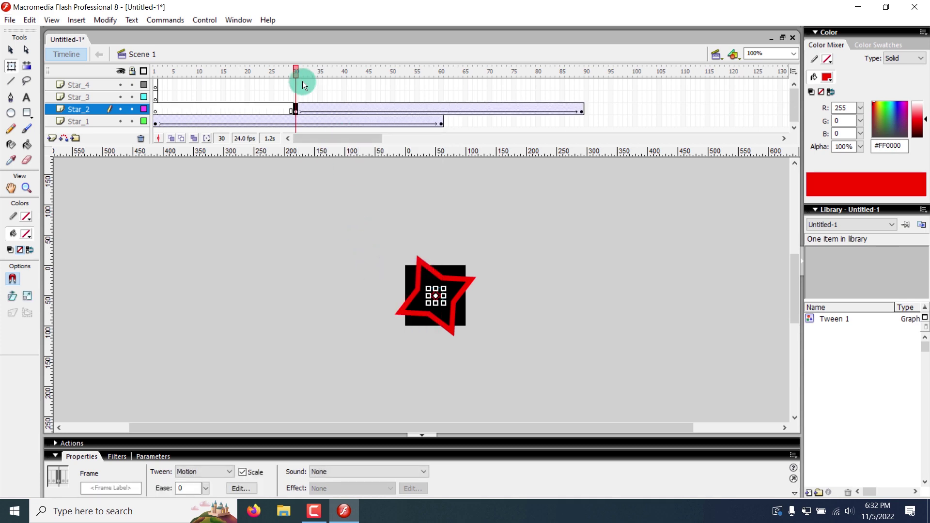
mouse_move(295, 70)
mouse_down()
mouse_move(87, 83)
mouse_move(144, 162)
mouse_up()
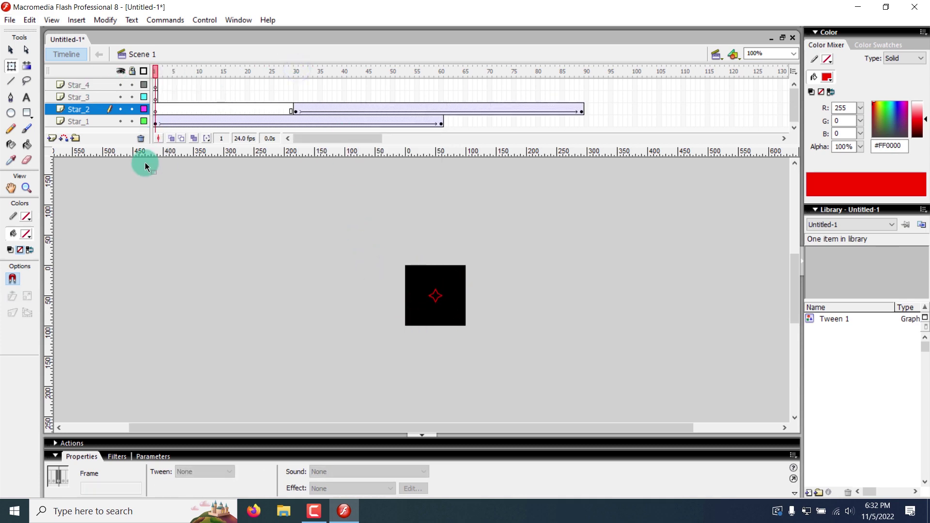
key(Return)
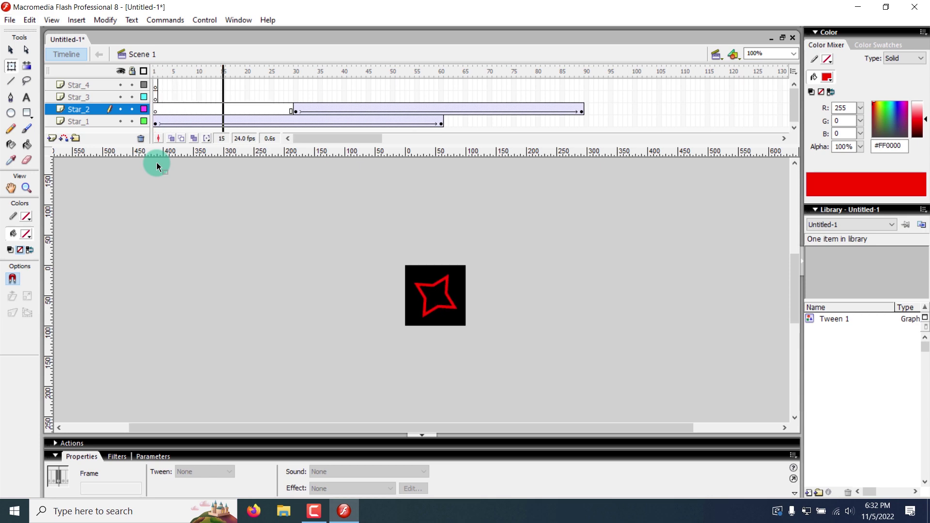
Select the whole pasted tween on layer Star_2 and move it along the timeline to start at frame 35
drag(157, 90, 579, 110)
key(F6)
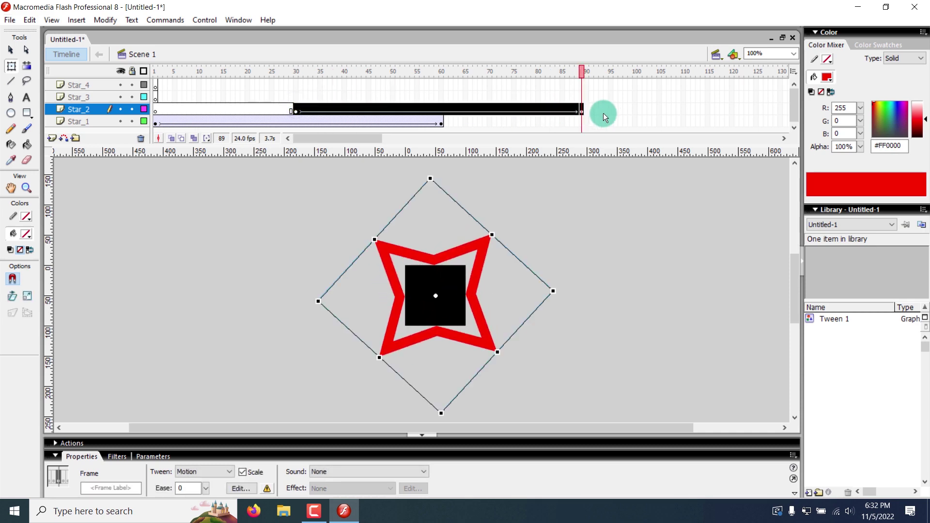
click(324, 108)
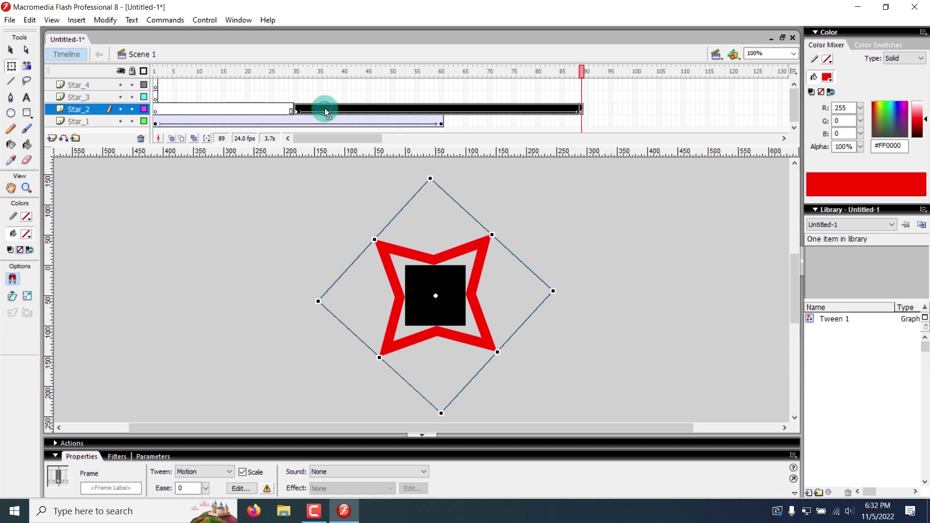
drag(324, 110, 346, 107)
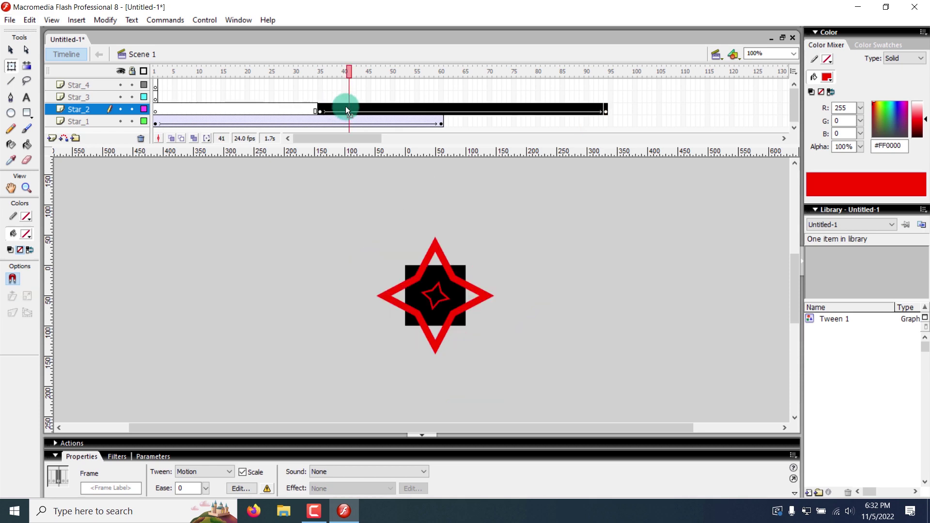
Play the animation from frame 1, and copy the tween frames 35 to 94 of layer Star_2
drag(346, 68, 12, 83)
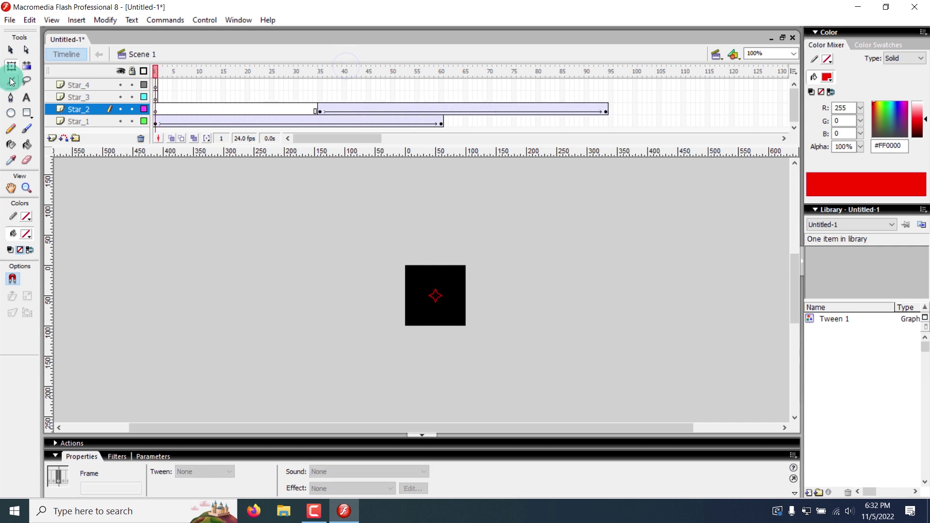
key(Return)
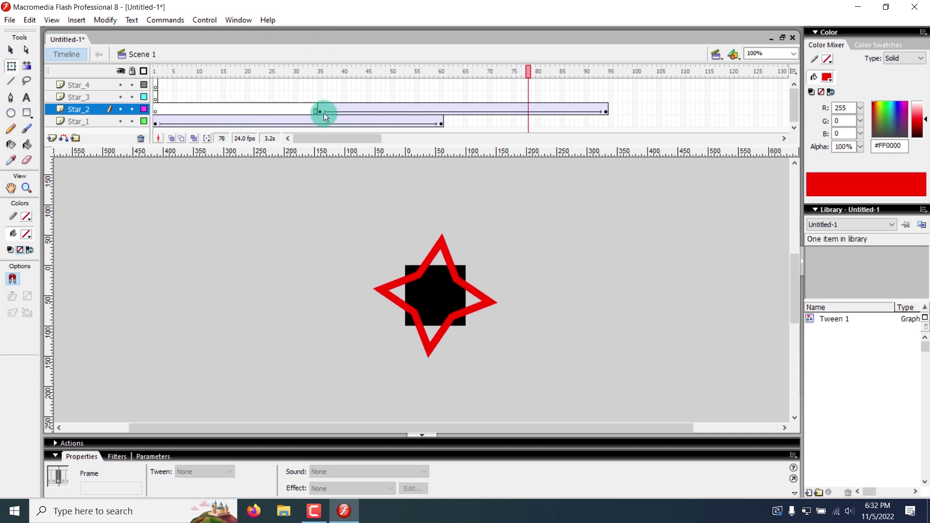
drag(319, 111, 607, 114)
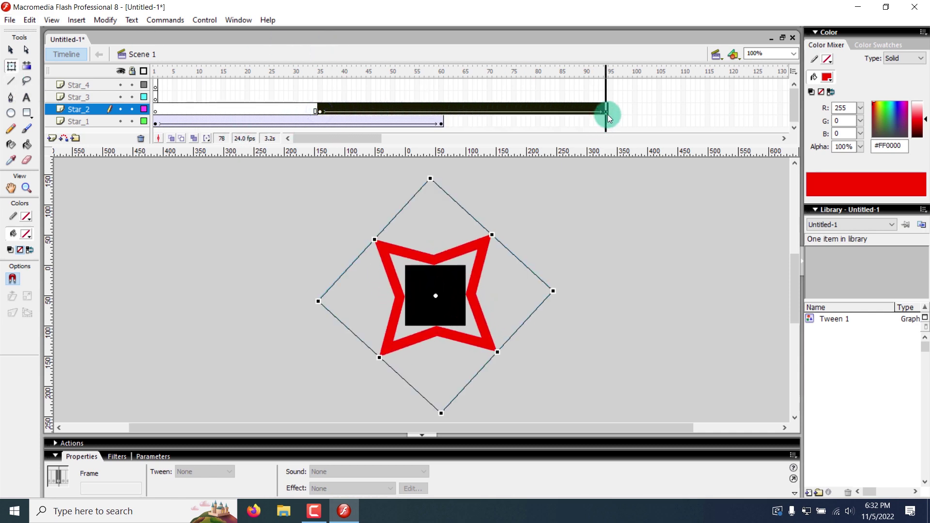
right_click(605, 114)
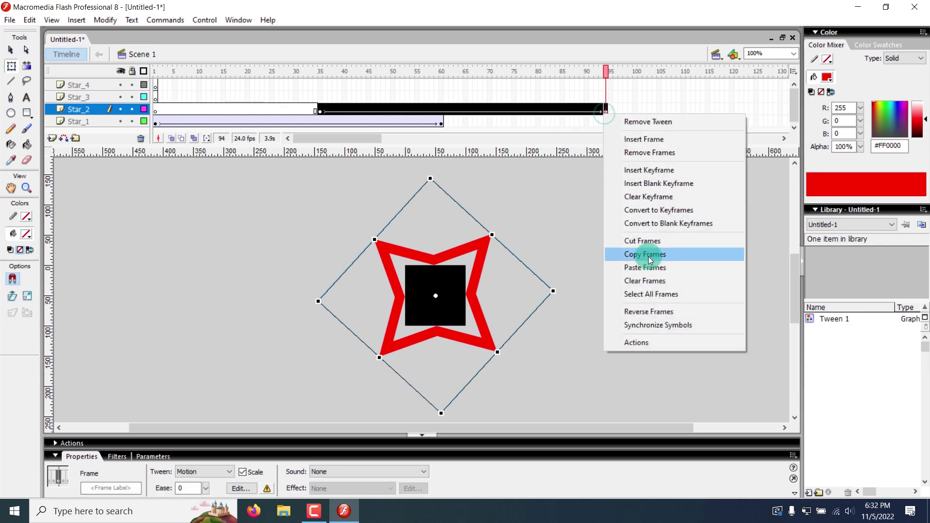
click(425, 101)
Try pasting the copied frames at frame 65 of layer Star_3, and undo the paste
click(428, 100)
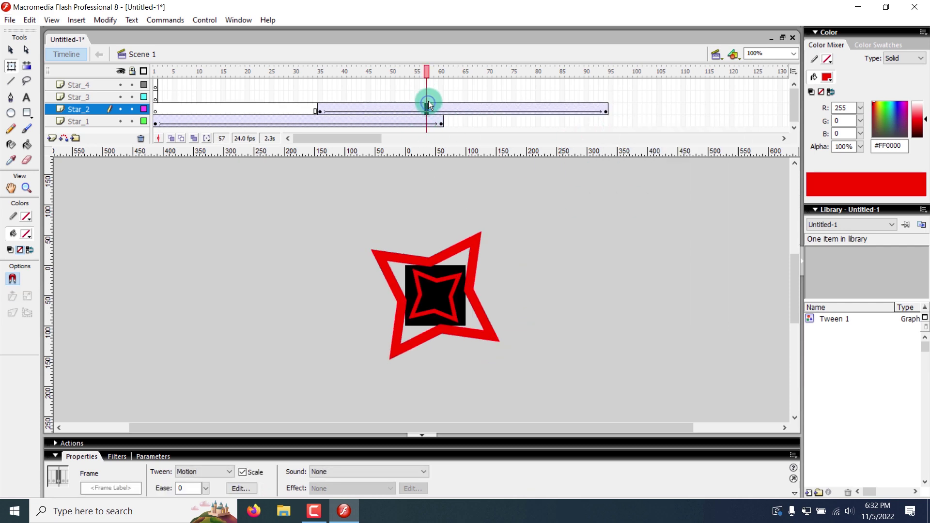
click(447, 101)
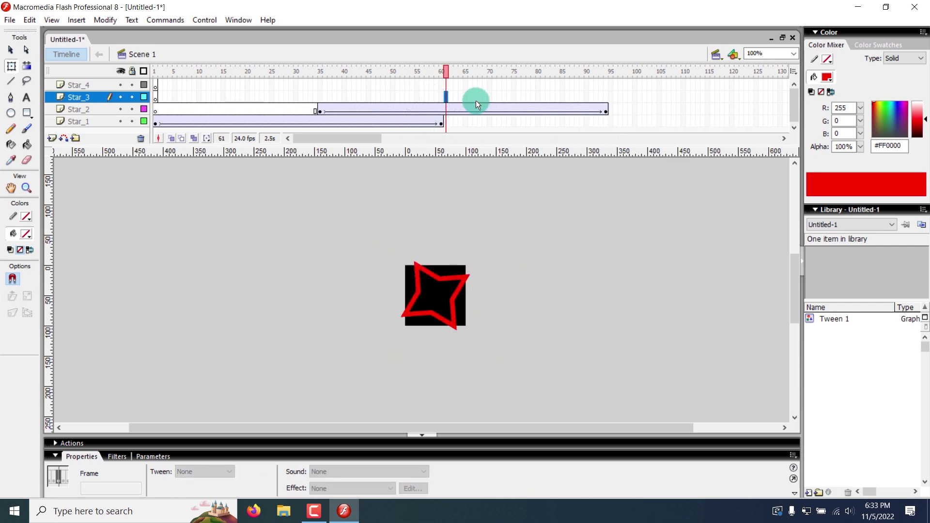
click(464, 95)
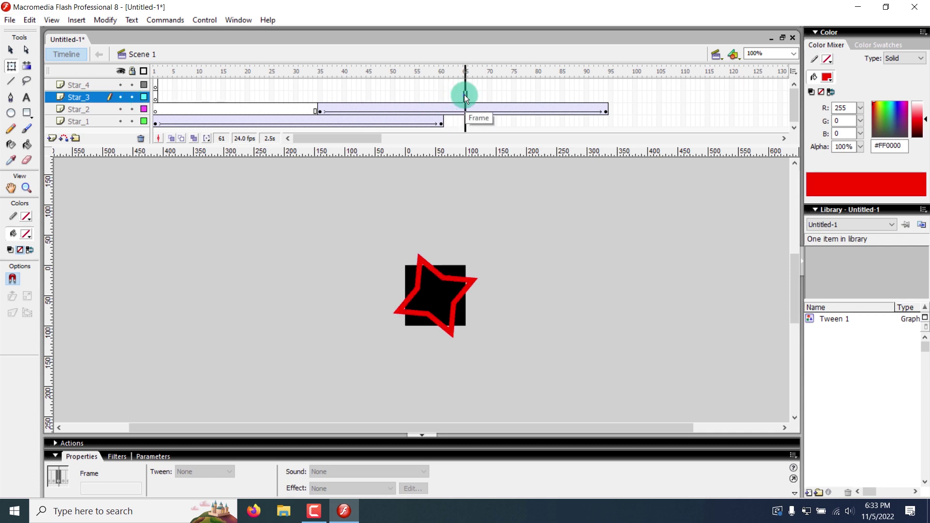
right_click(464, 94)
click(542, 249)
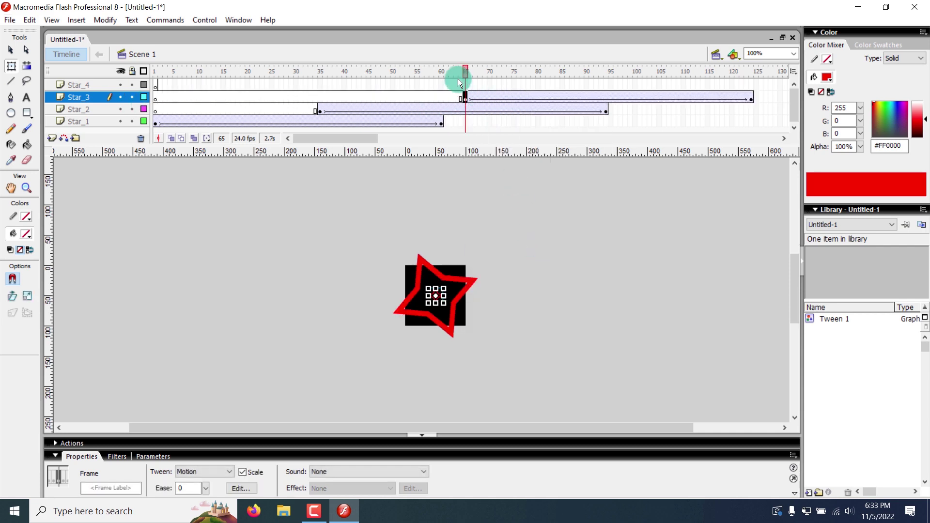
drag(458, 79, 594, 89)
click(465, 98)
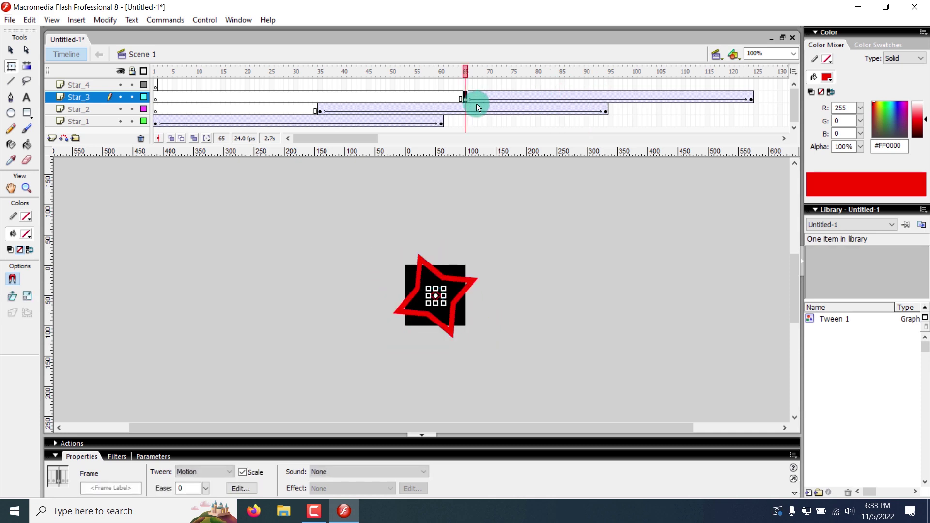
key(ctrl+z)
Paste the copied frames at frame 70 of layer Star_3 and scrub through the pasted tween to its end
right_click(491, 94)
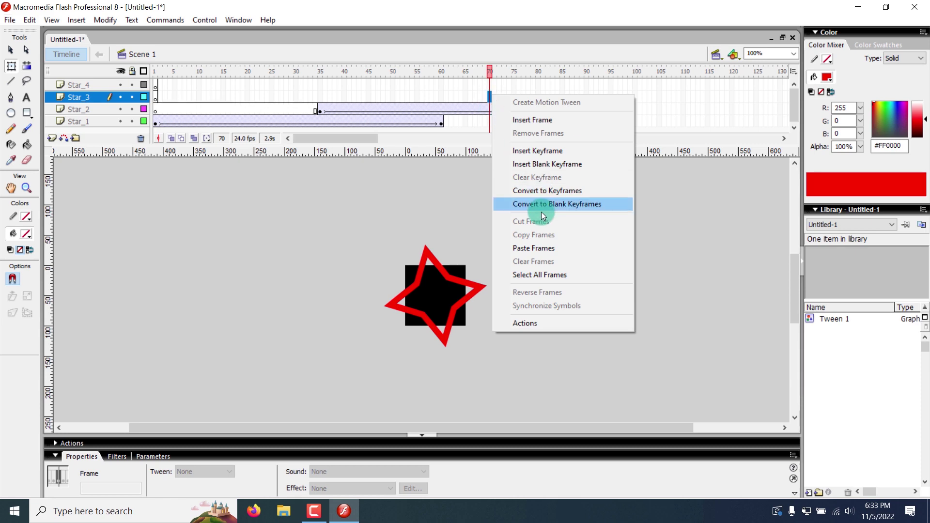
click(542, 251)
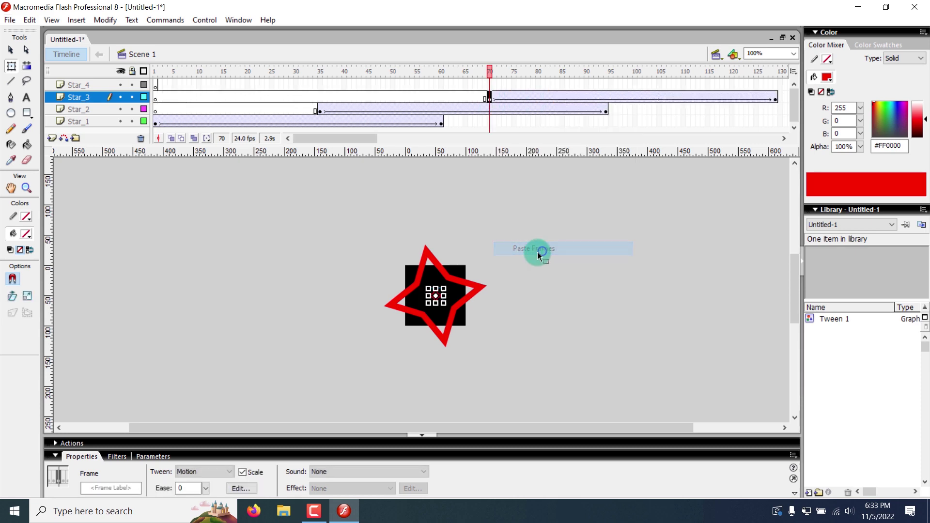
drag(489, 70, 774, 99)
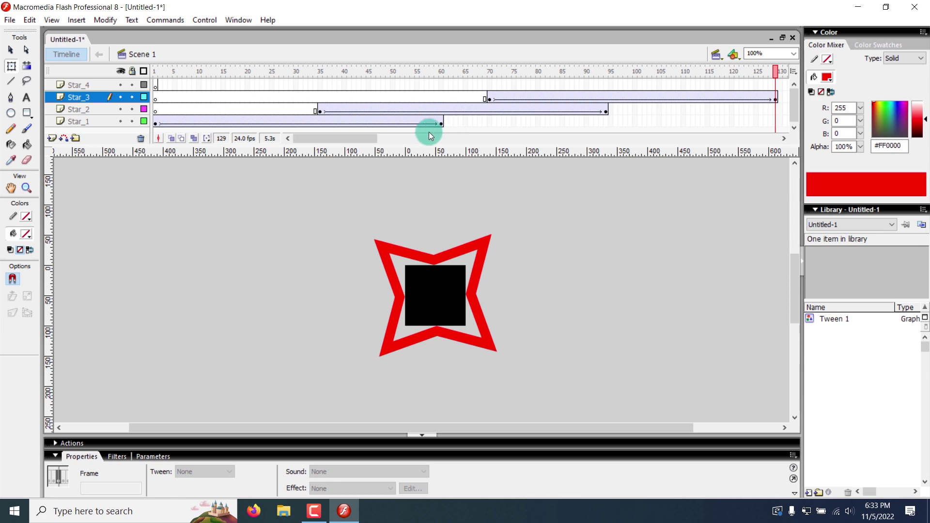
Paste the copied frames at frame 95 of layer Star_4, move the tween to start at frame 105, and return to frame 1
drag(322, 145, 340, 173)
right_click(460, 81)
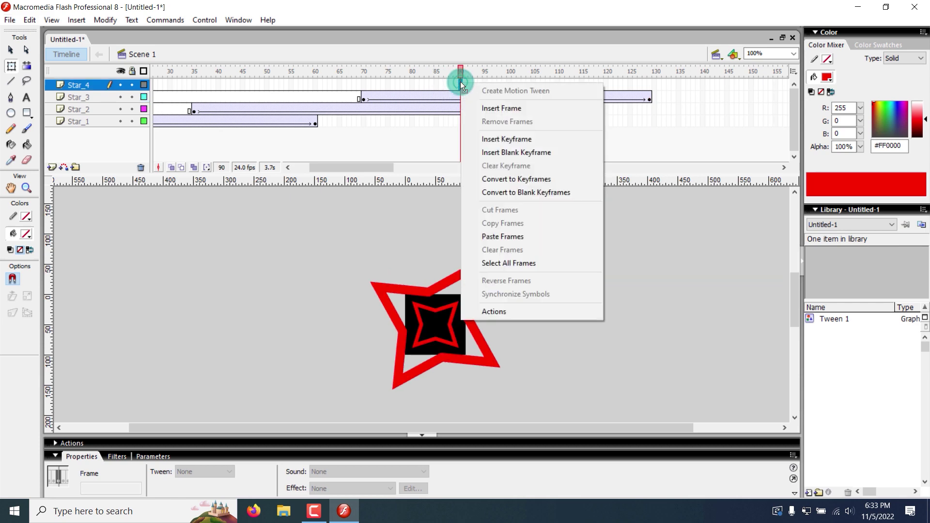
click(414, 100)
right_click(485, 86)
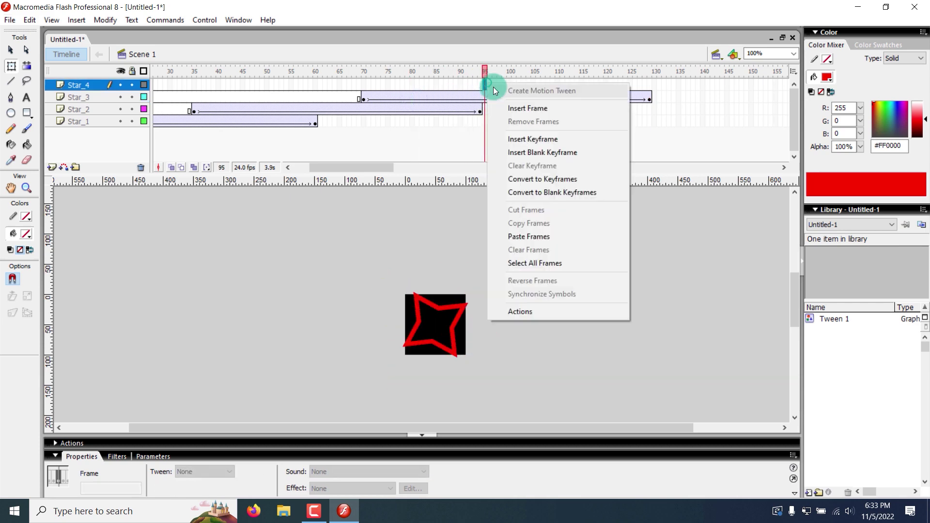
click(556, 237)
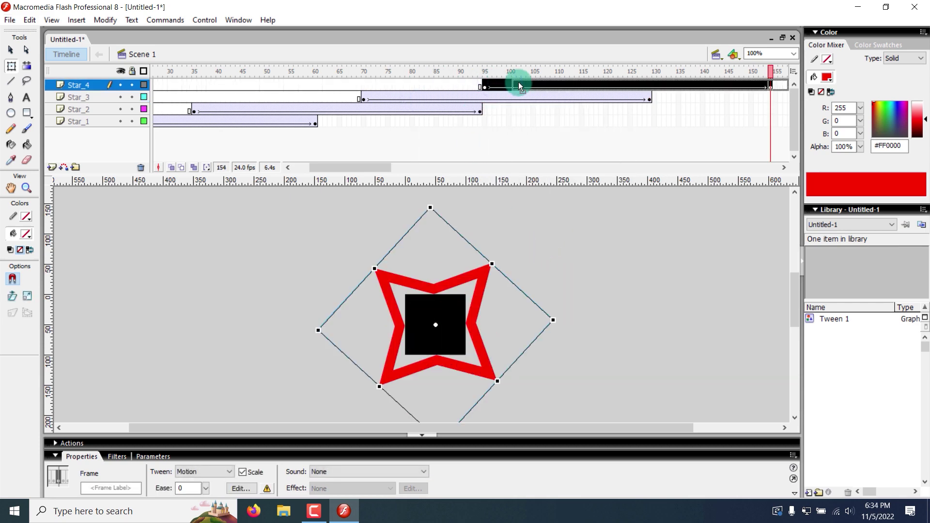
drag(537, 82, 585, 83)
drag(531, 79, 91, 225)
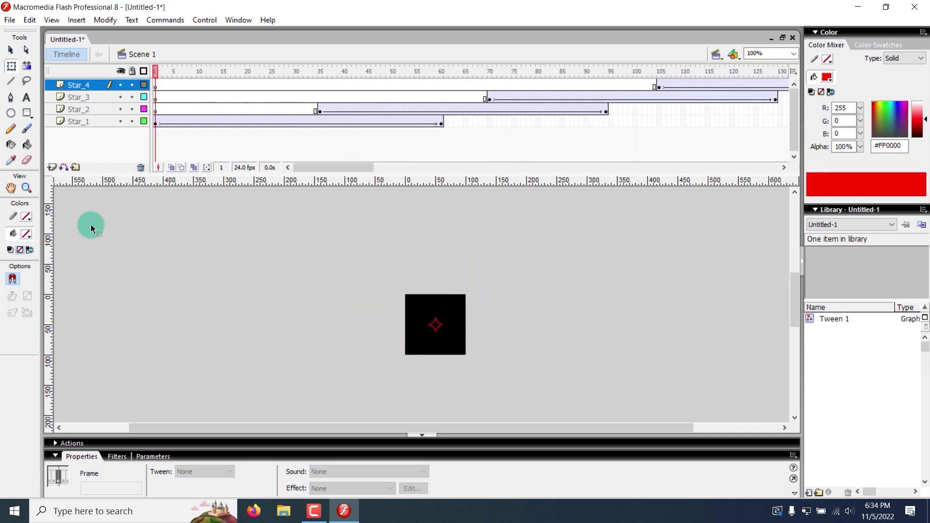
Zoom the stage in to 400% and select the star in frame 1 of layer Star_1
drag(301, 428, 327, 435)
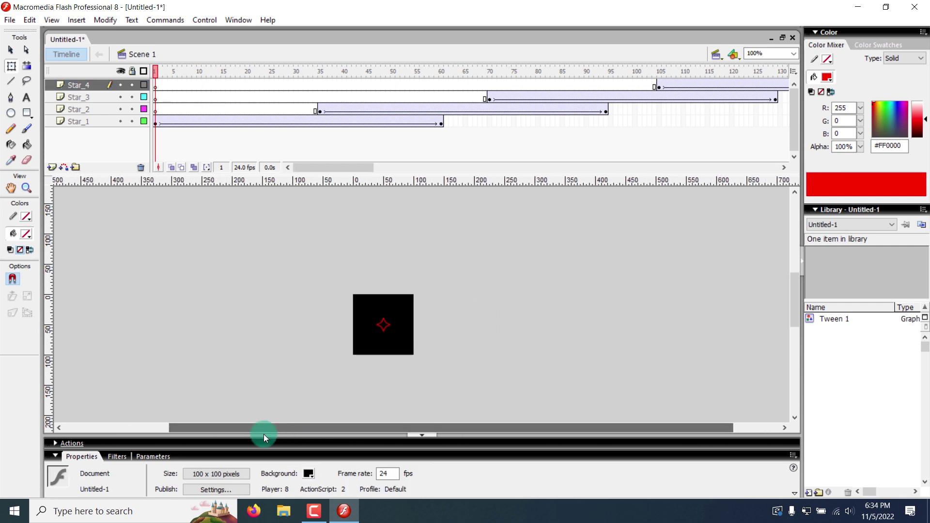
click(28, 187)
click(407, 325)
click(406, 322)
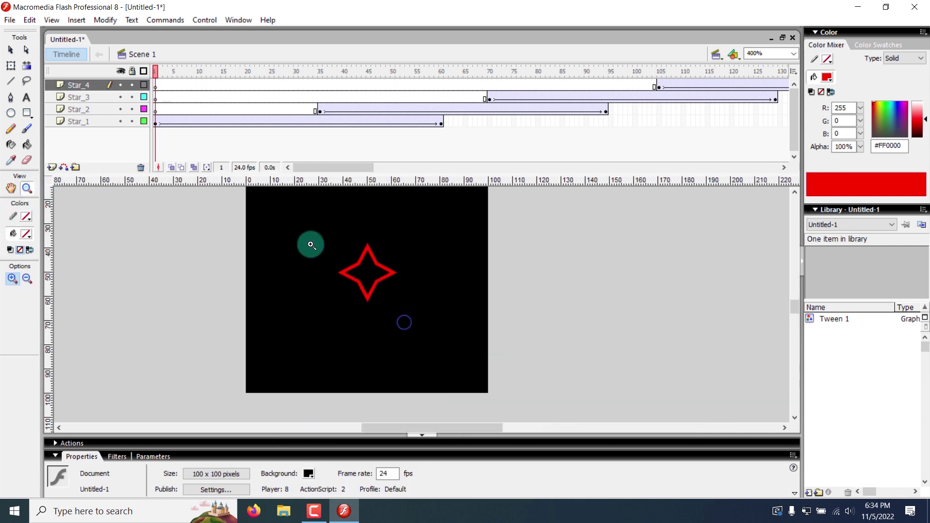
key(v)
click(374, 260)
click(68, 122)
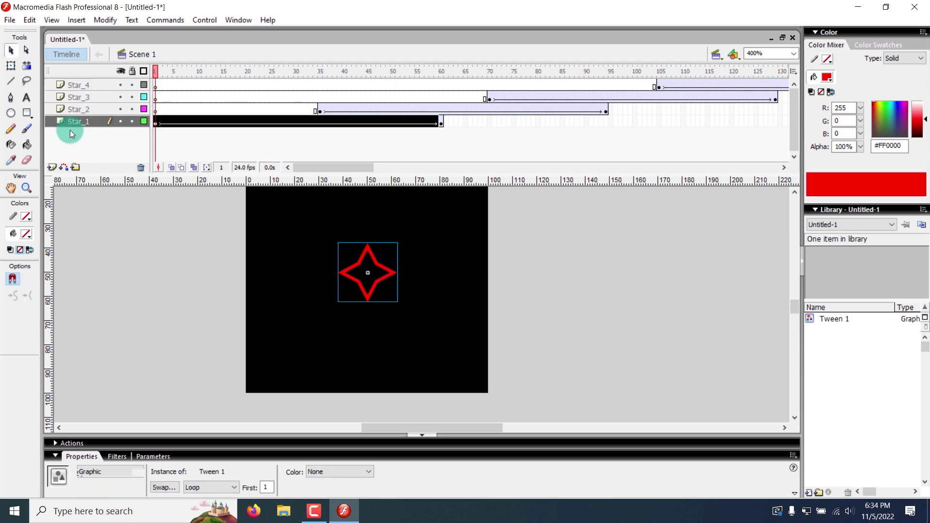
click(155, 123)
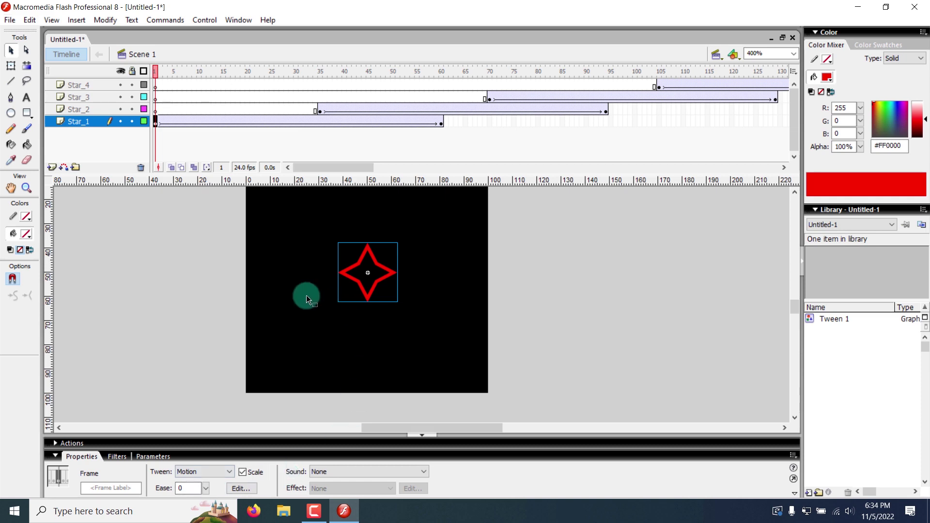
click(239, 273)
click(342, 272)
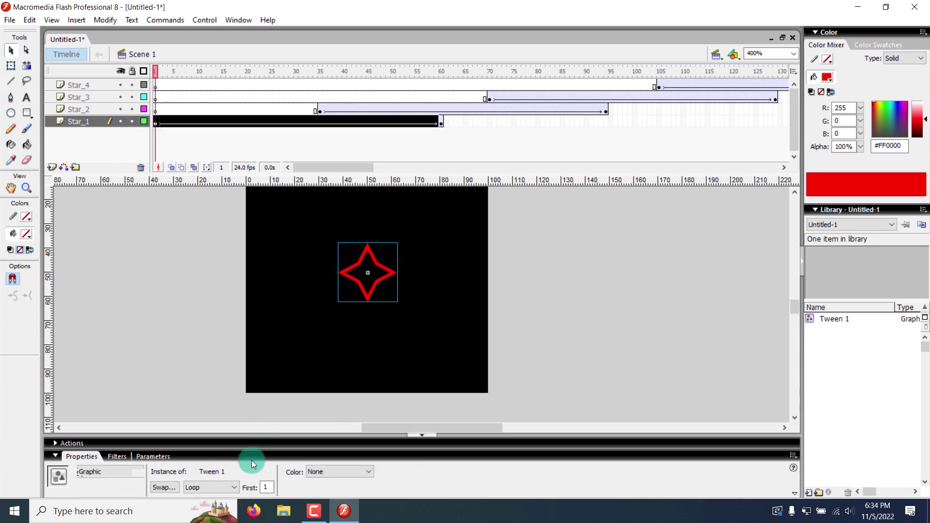
Apply a 50% tint of #FF00FF to the star in frame 1 of Star_1 and deselect it
click(341, 473)
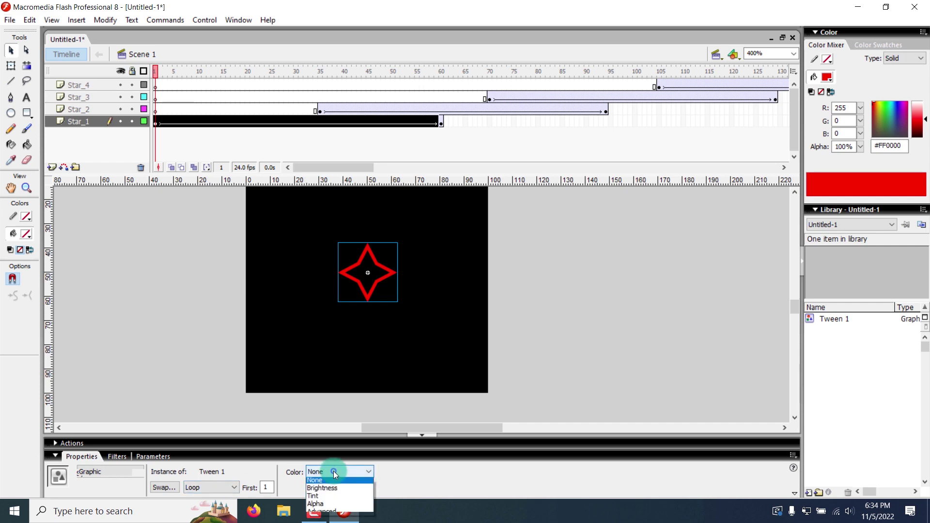
click(329, 499)
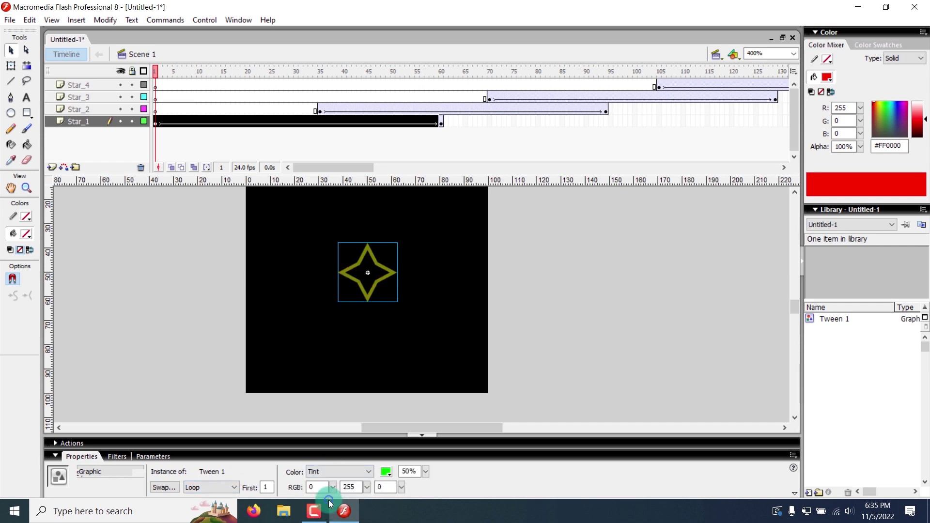
click(386, 471)
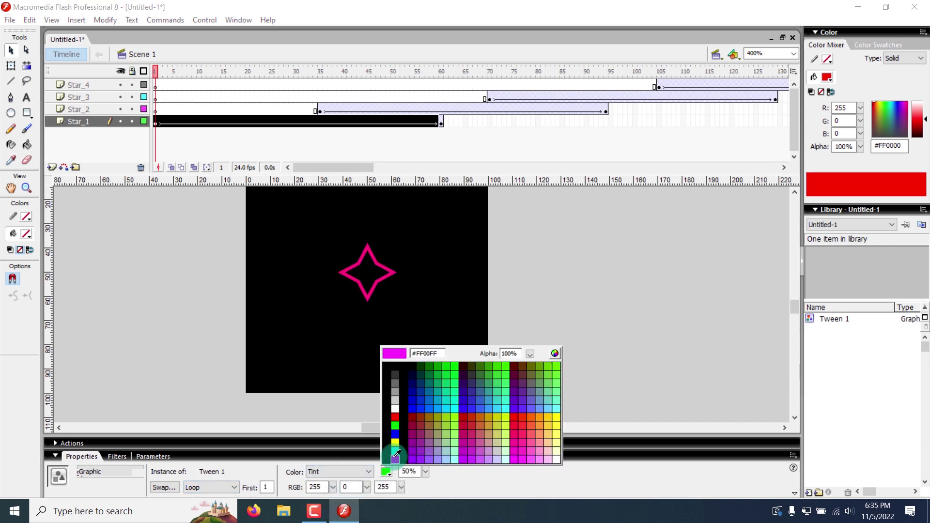
click(395, 456)
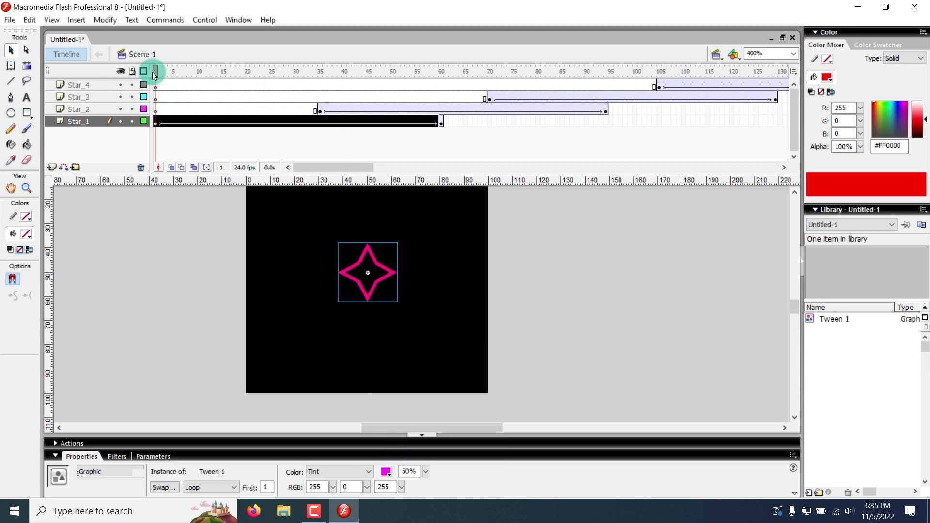
mouse_move(161, 68)
mouse_down()
mouse_move(279, 85)
mouse_move(179, 92)
mouse_move(460, 75)
mouse_move(155, 80)
mouse_up()
click(249, 281)
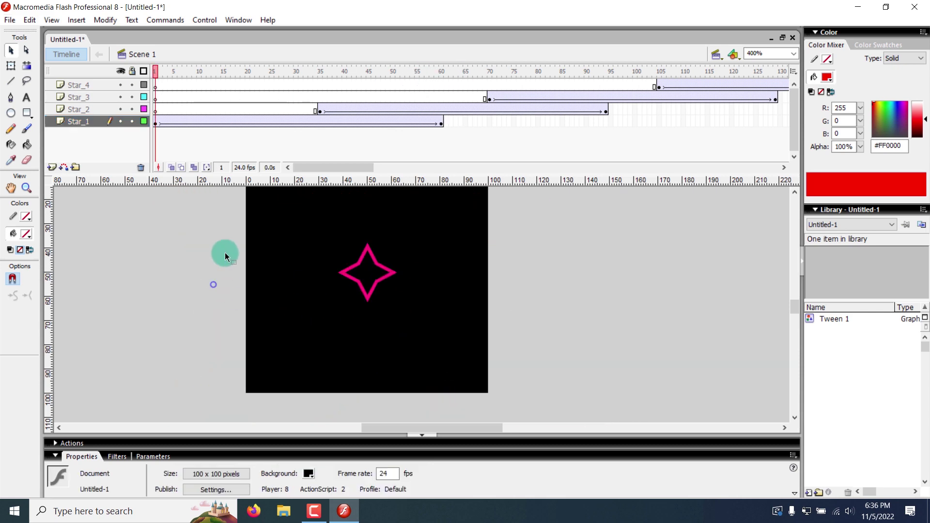
Change the color effect of the star in frame 1 of Star_1 to Alpha at 0%
click(385, 267)
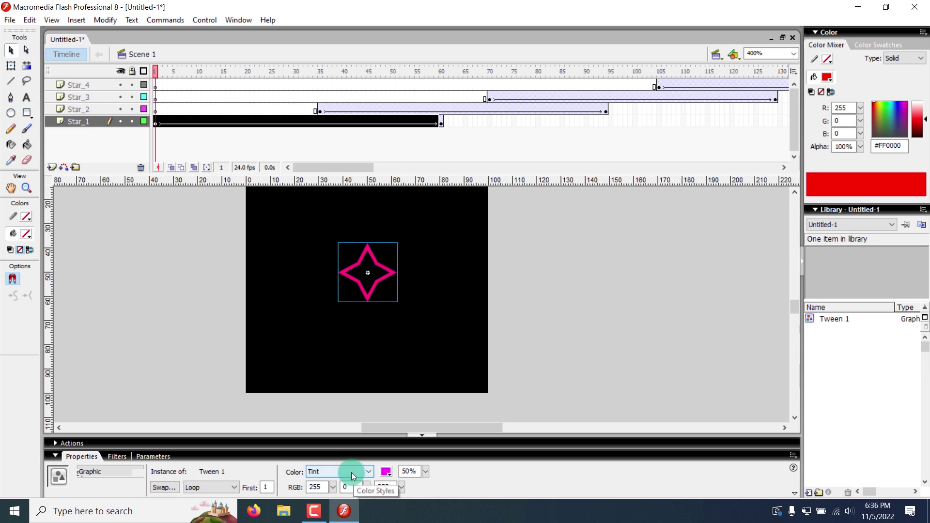
click(158, 120)
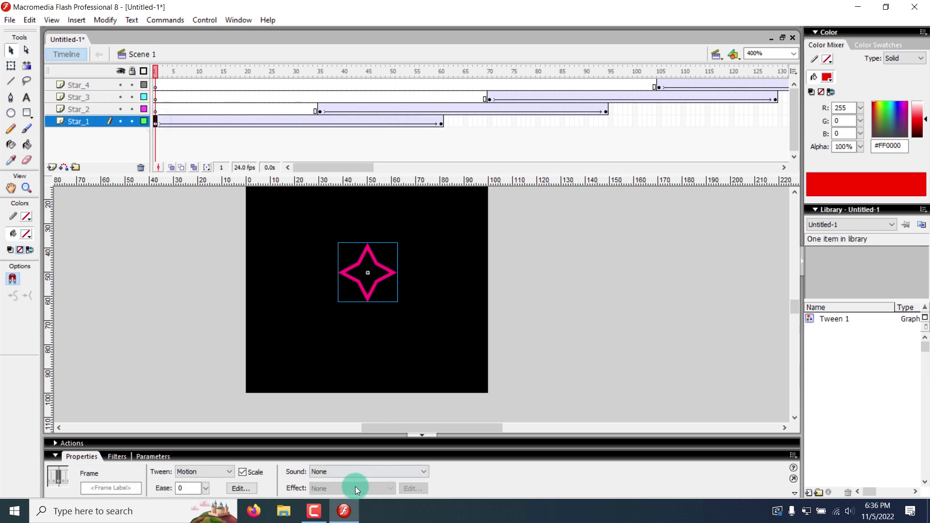
click(331, 280)
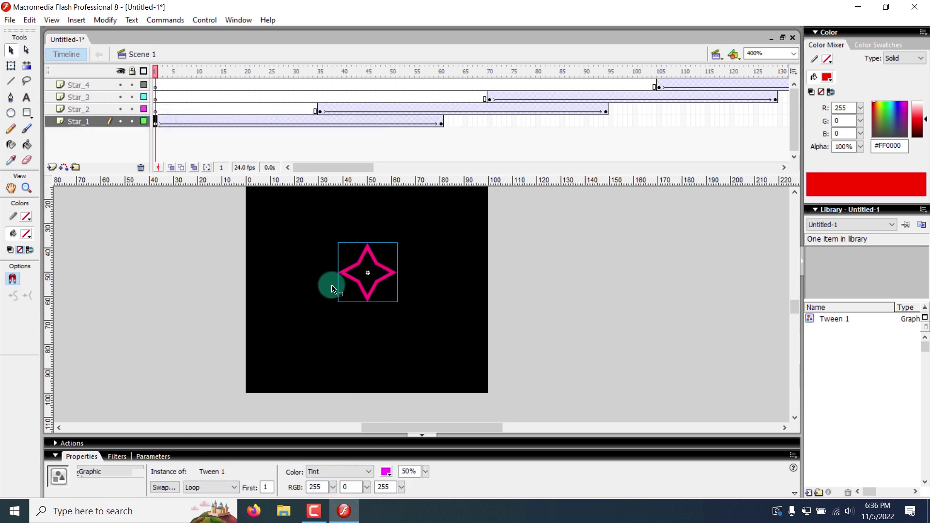
click(427, 475)
click(339, 471)
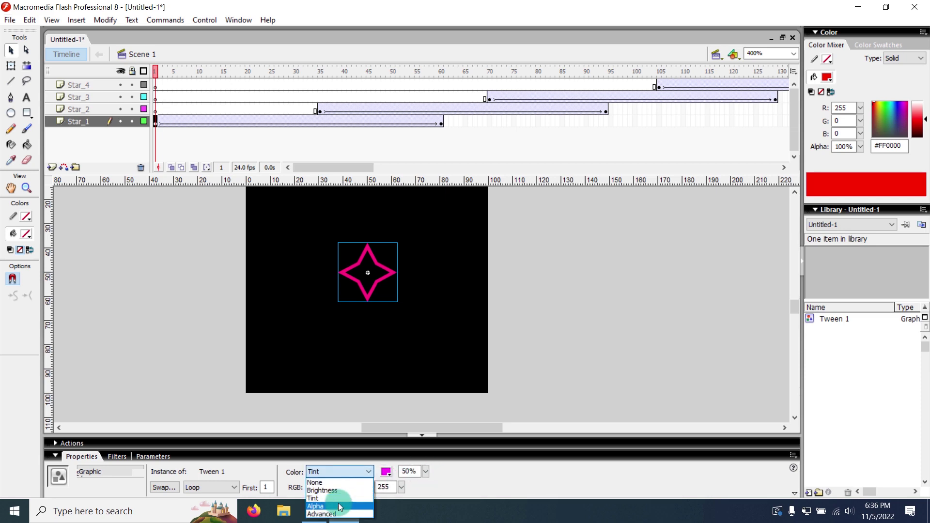
click(338, 506)
click(426, 472)
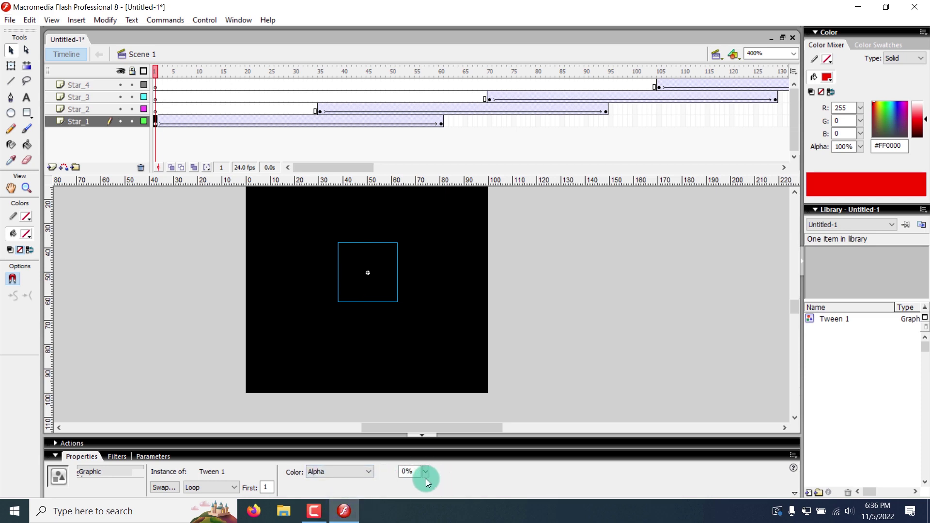
mouse_move(428, 475)
mouse_down()
mouse_move(436, 353)
mouse_move(426, 481)
mouse_up()
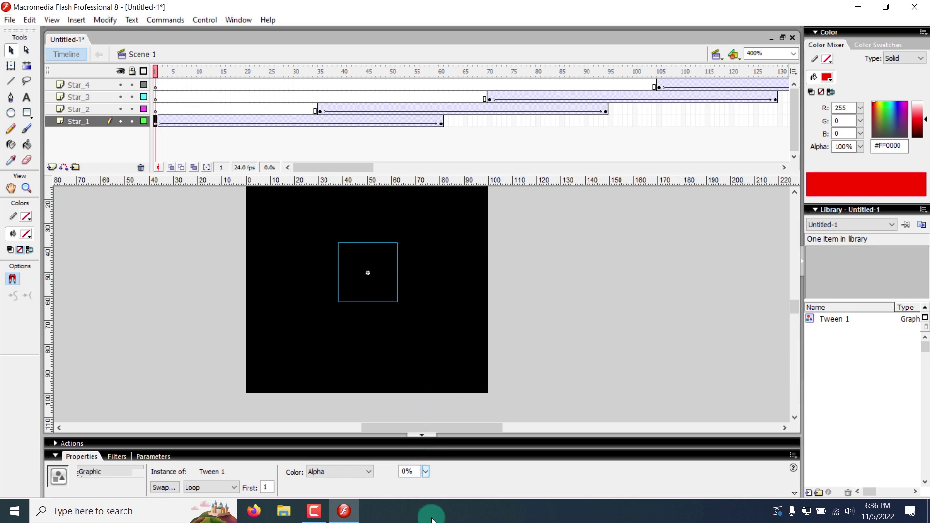
Scrub through the Star_1 tween from frame 1 and inspect the star's fade at frame 10
drag(181, 72, 155, 121)
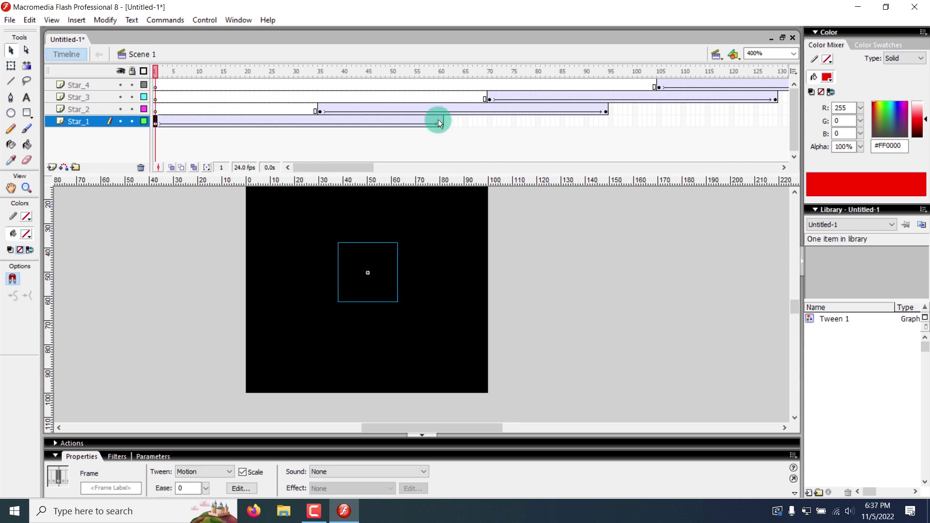
drag(157, 69, 111, 108)
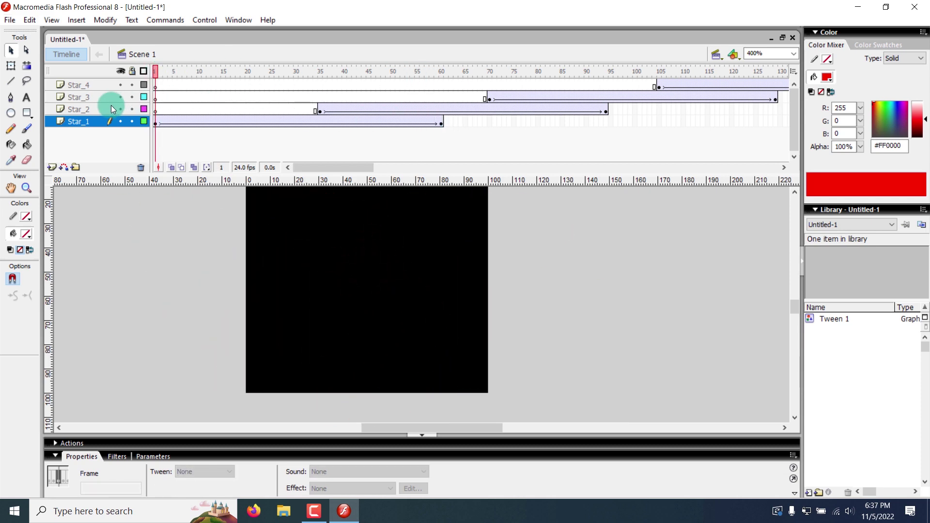
click(197, 121)
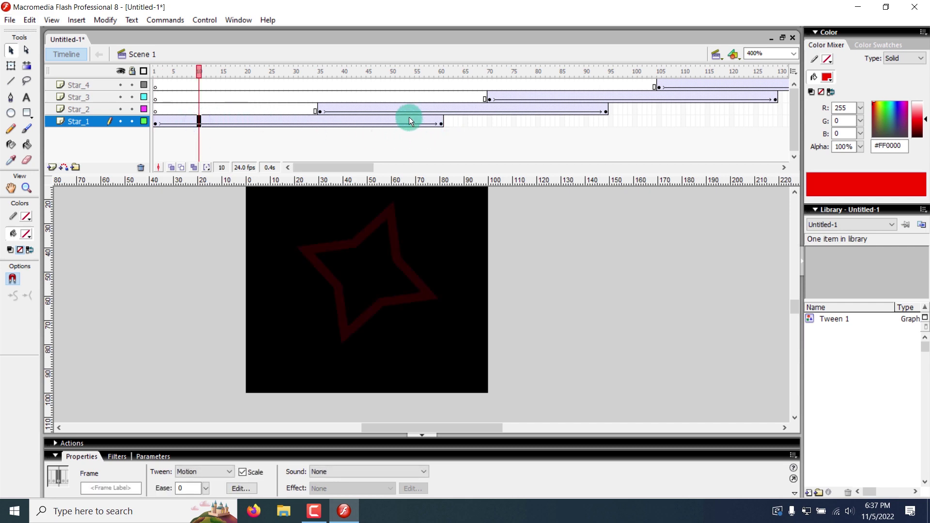
Insert a keyframe at frame 10 of Star_1 and set the star's alpha there to 100%
right_click(199, 121)
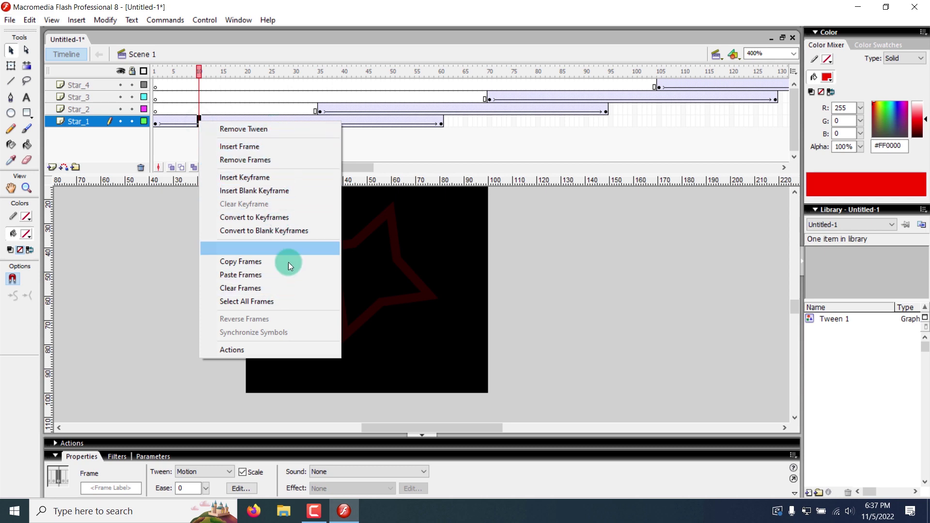
click(265, 177)
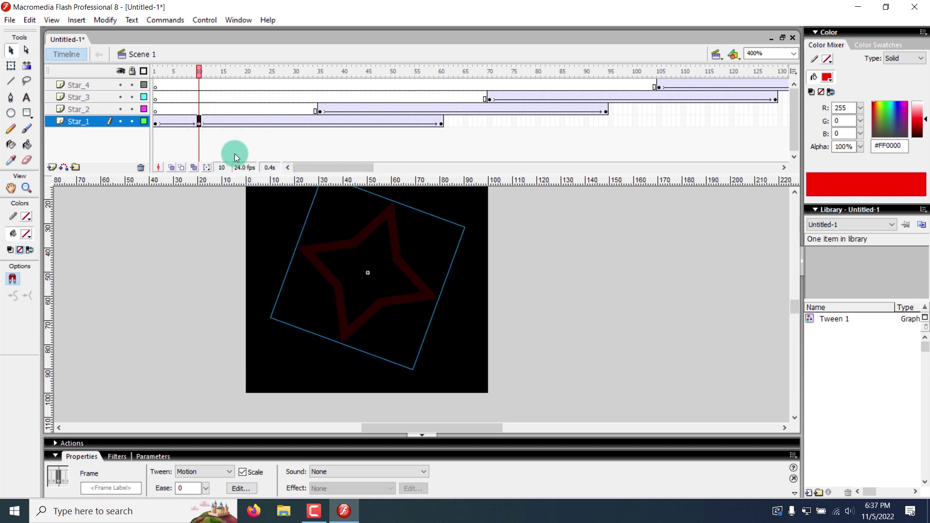
double_click(197, 120)
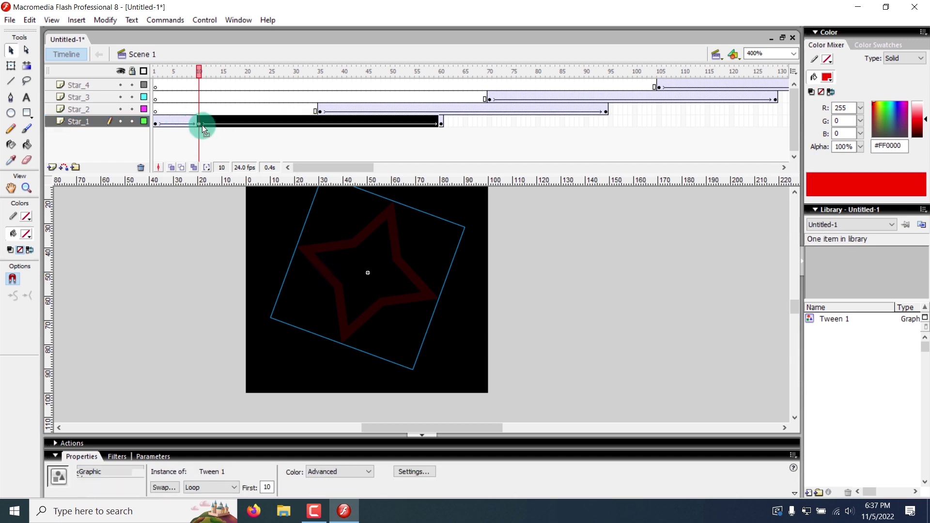
click(360, 470)
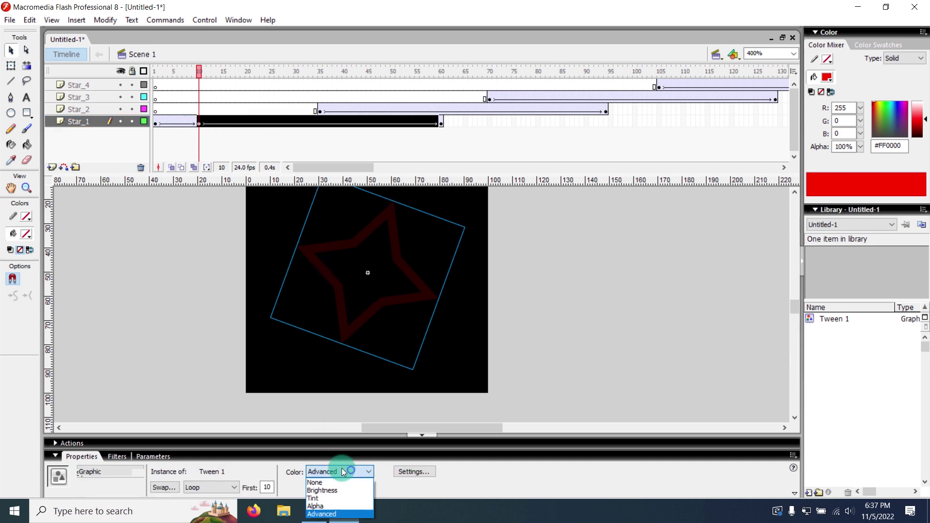
click(320, 506)
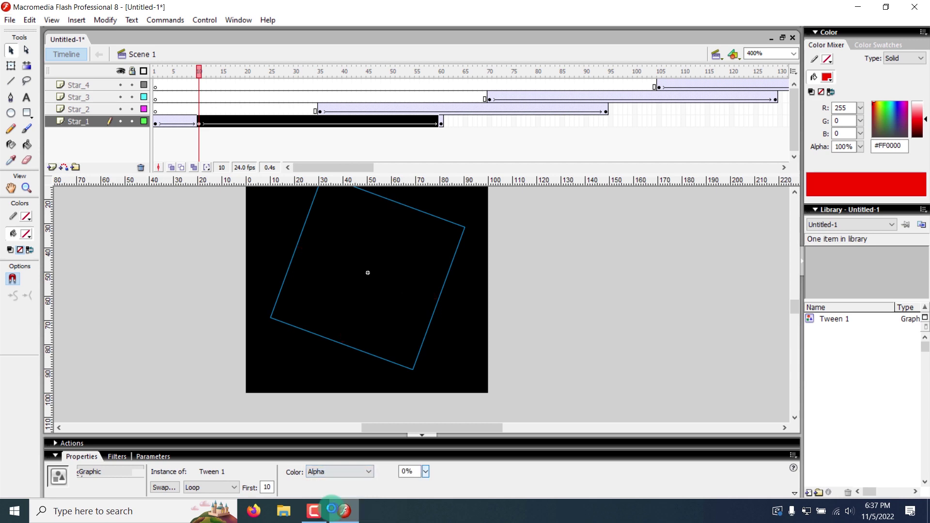
click(426, 473)
drag(426, 477, 422, 254)
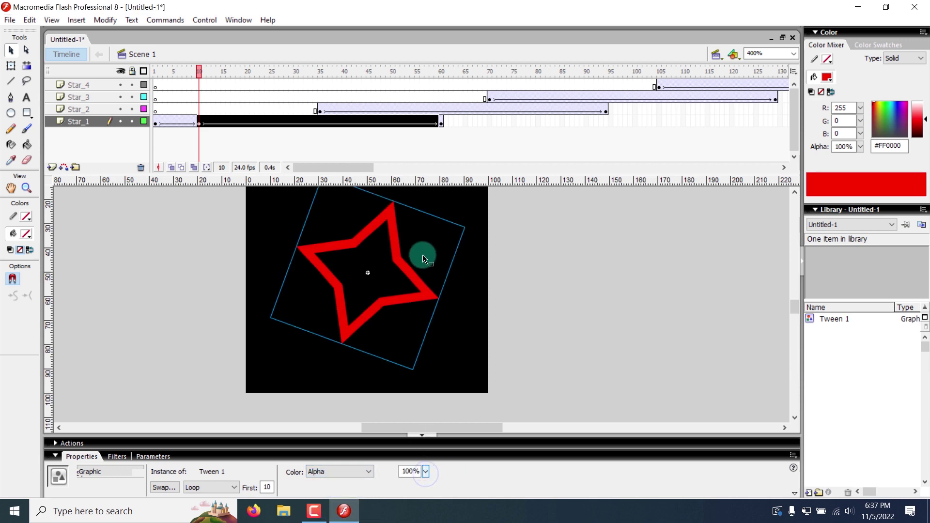
Scrub the Star_1 tween between frames 1 and 10 to check the star's fade-in
drag(203, 73, 164, 108)
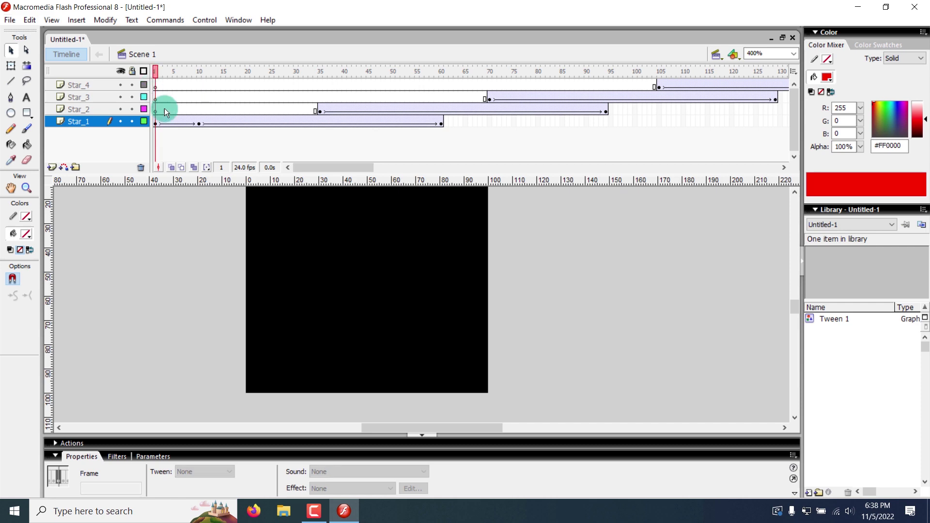
click(199, 124)
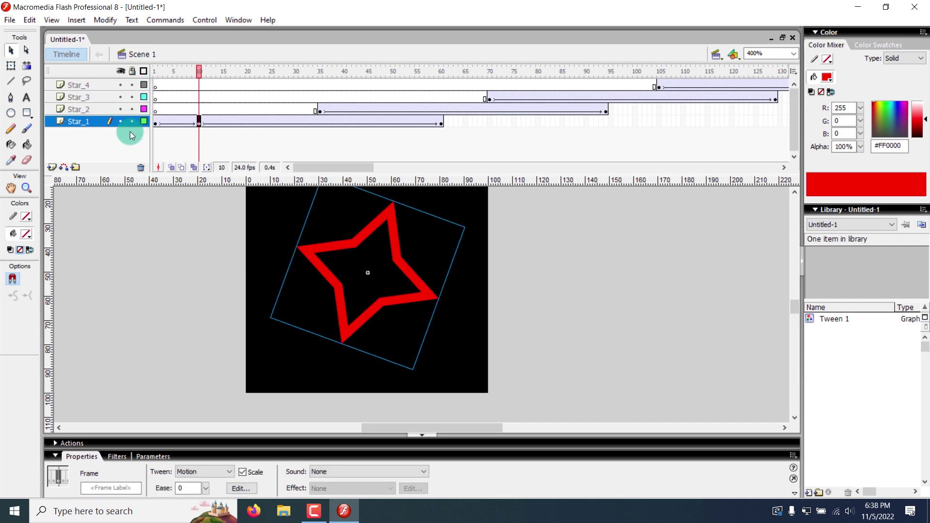
click(201, 76)
drag(159, 75, 176, 131)
Apply a 50% yellow tint (RGB 255, 255, 0) to the star in frame 35 of Star_2
click(320, 111)
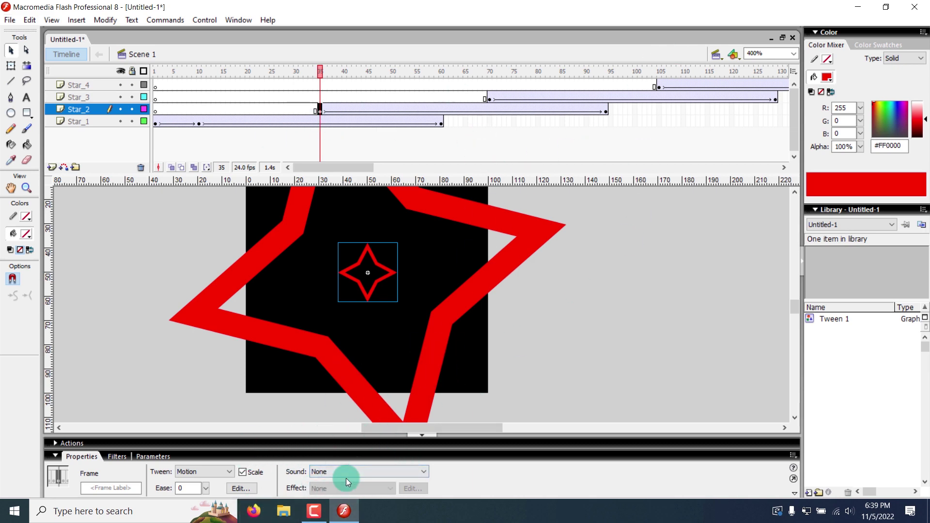
click(320, 473)
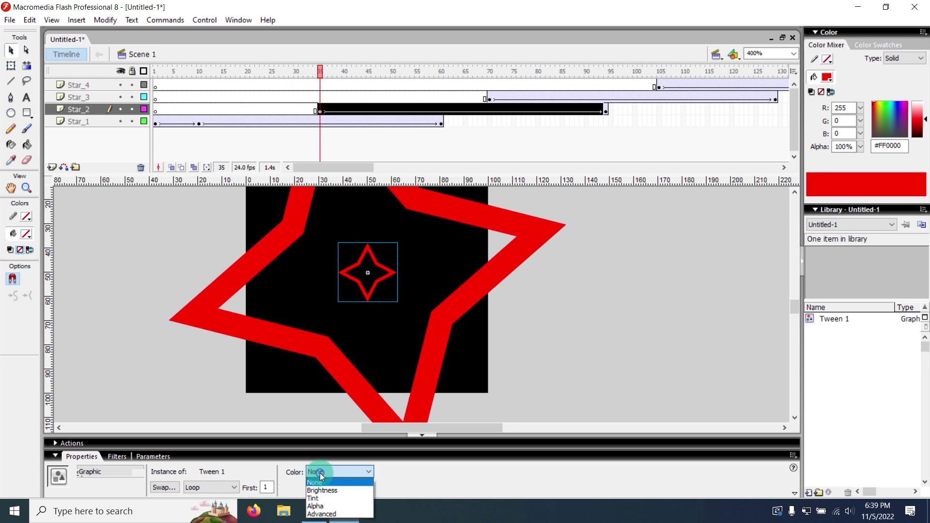
click(327, 498)
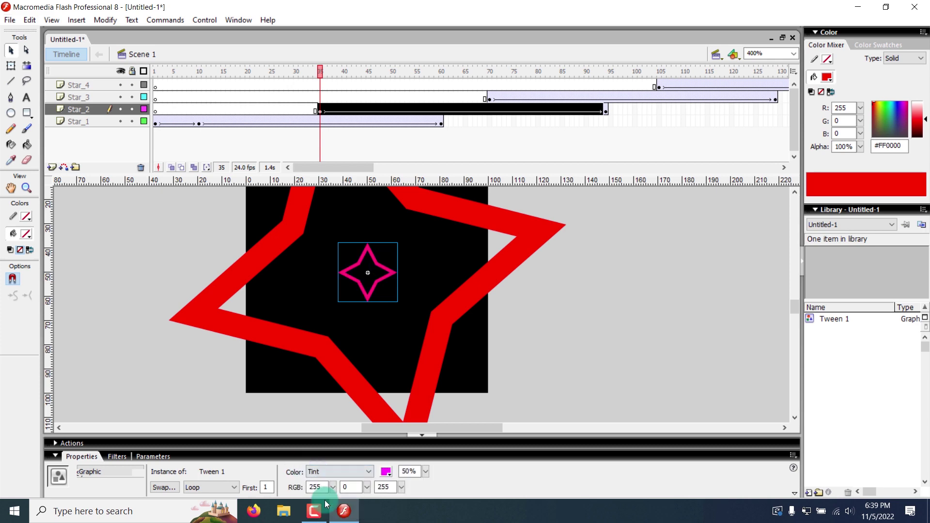
click(386, 472)
click(396, 440)
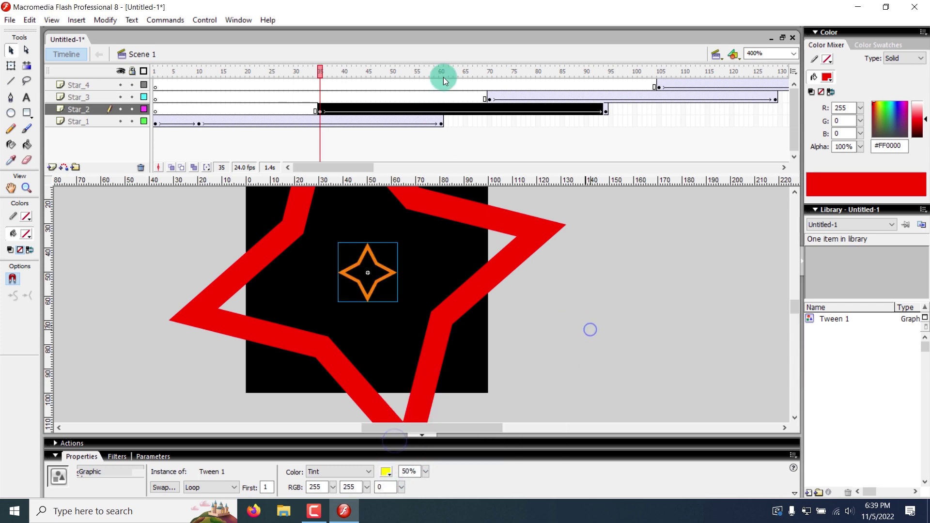
Apply a 50% blue tint (RGB 0, 0, 255) to the star in frame 70 of Star_3
click(490, 99)
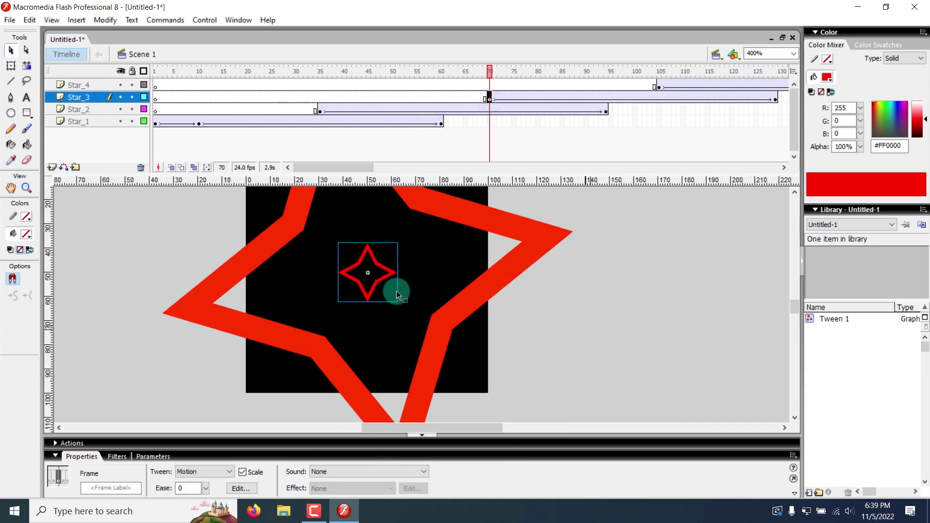
click(359, 298)
click(365, 297)
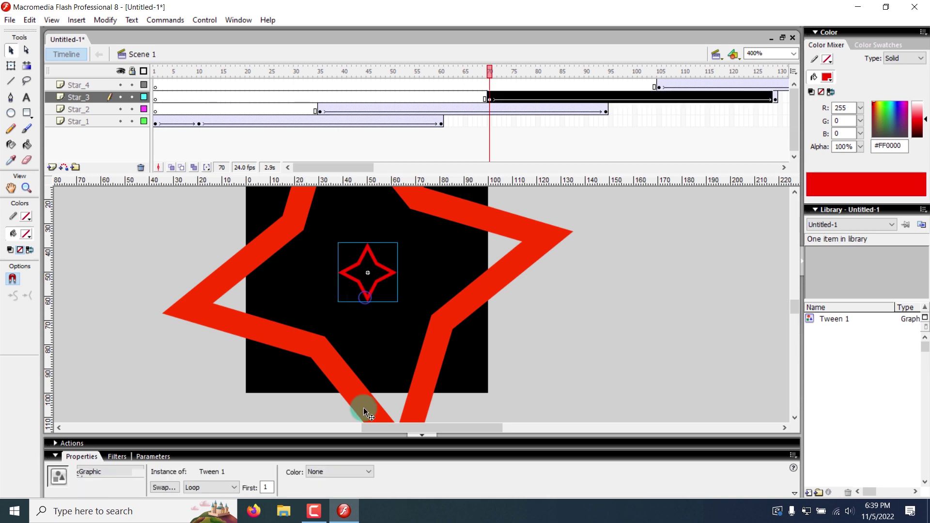
click(324, 470)
click(331, 499)
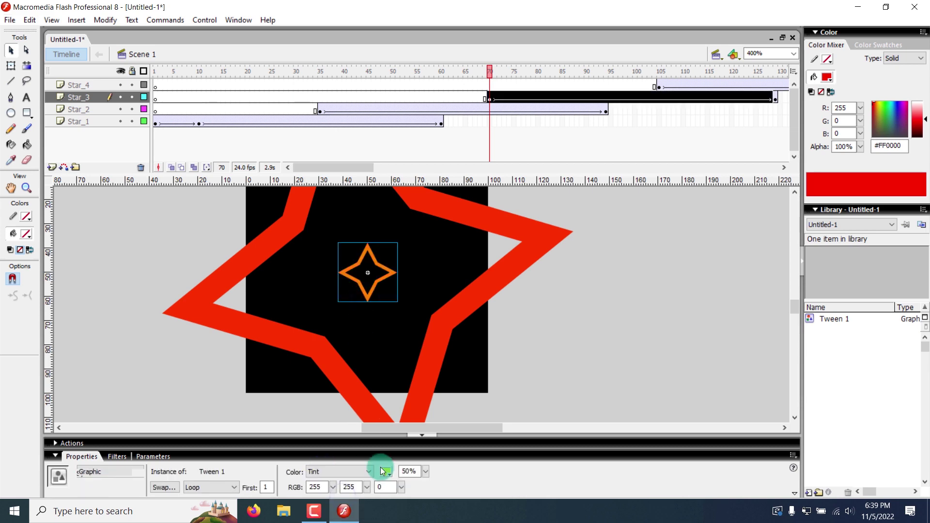
click(385, 471)
click(395, 434)
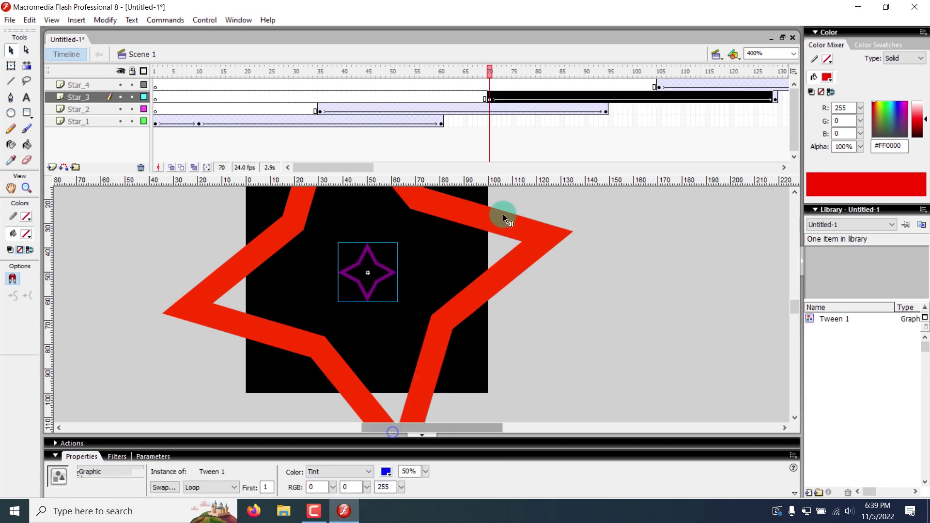
Apply a 50% green tint (RGB 0, 255, 0) to the star in frame 105 of Star_4
click(658, 88)
click(385, 272)
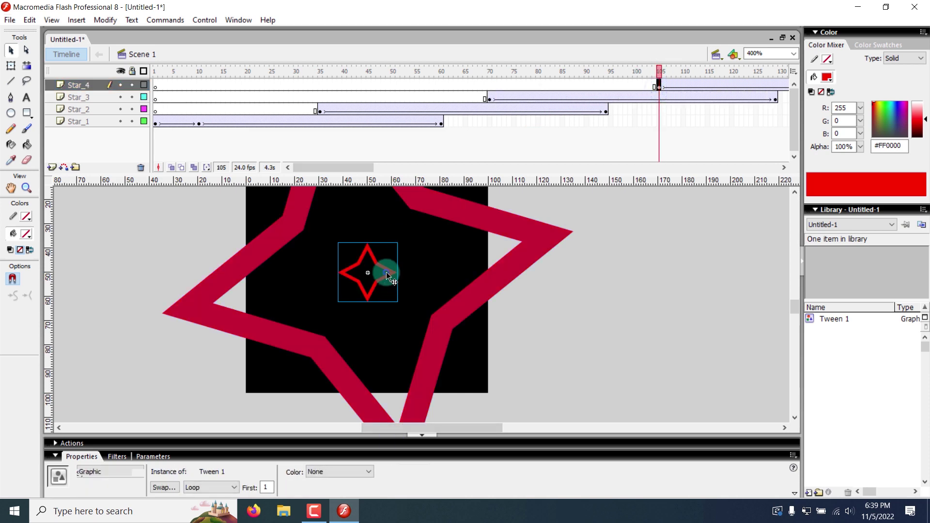
click(336, 471)
click(339, 505)
click(339, 471)
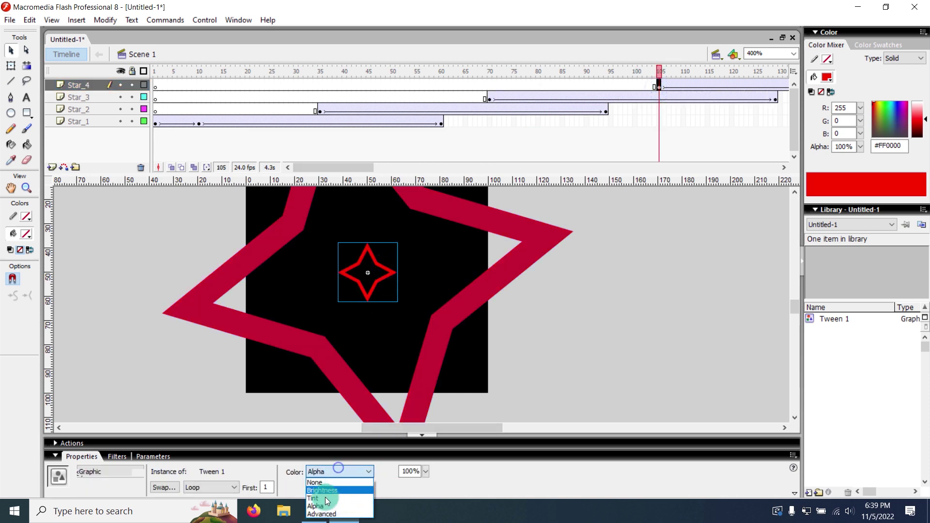
click(320, 498)
click(386, 472)
click(399, 441)
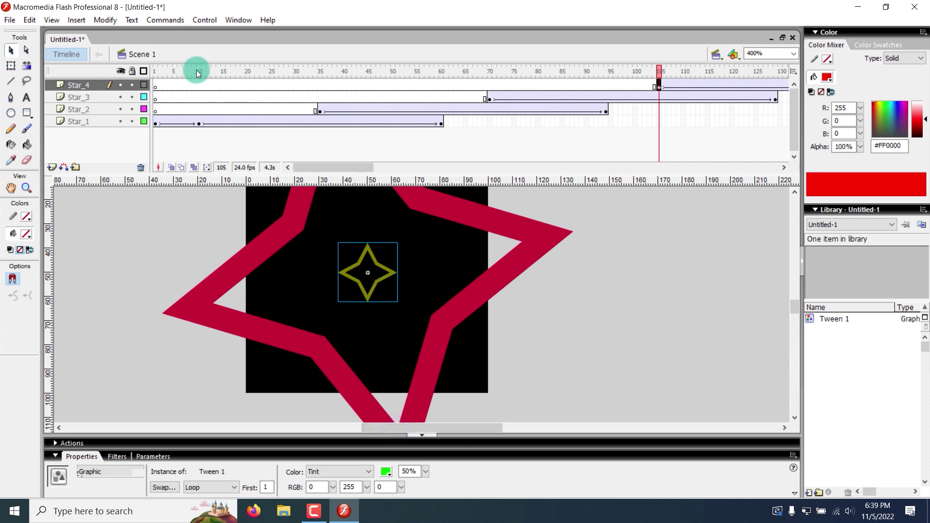
Play the whole animation from frame 1 to check the tinted stars, and return the playhead to frame 1
click(155, 71)
key(Return)
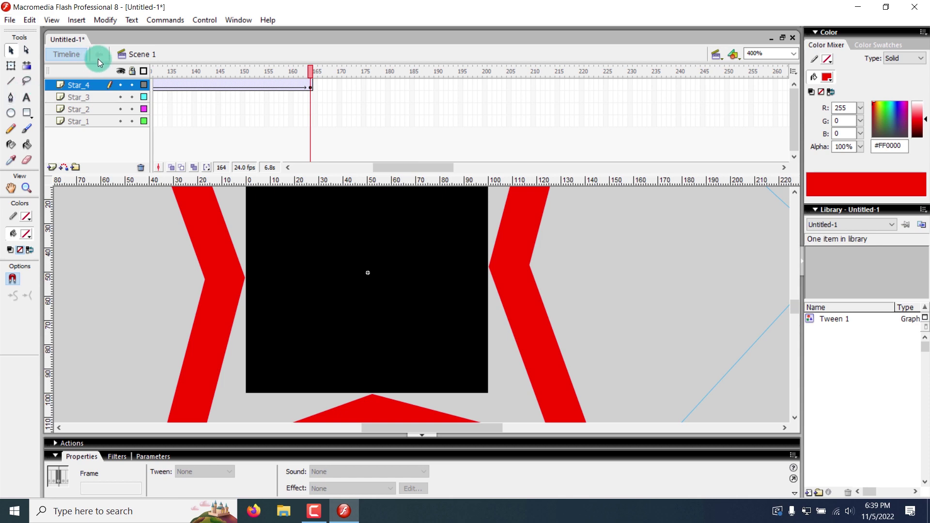
drag(395, 161, 291, 167)
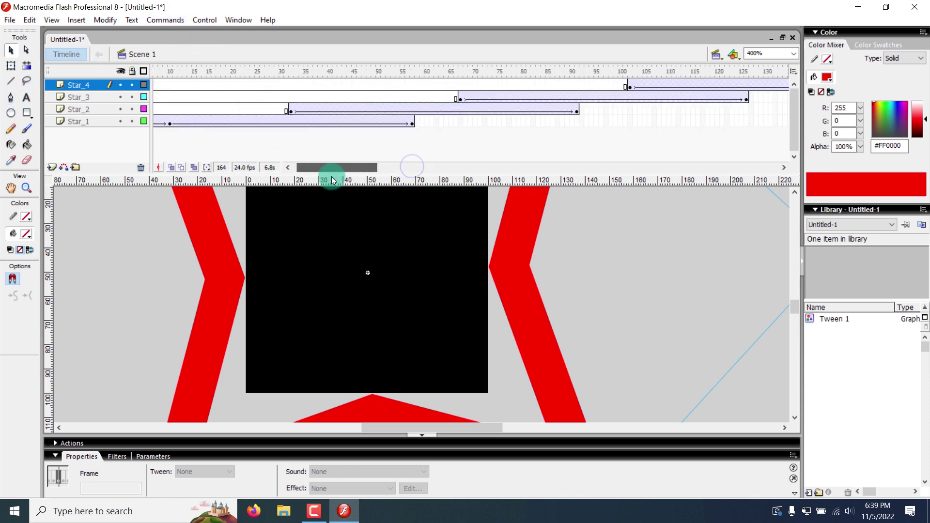
drag(288, 72, 80, 281)
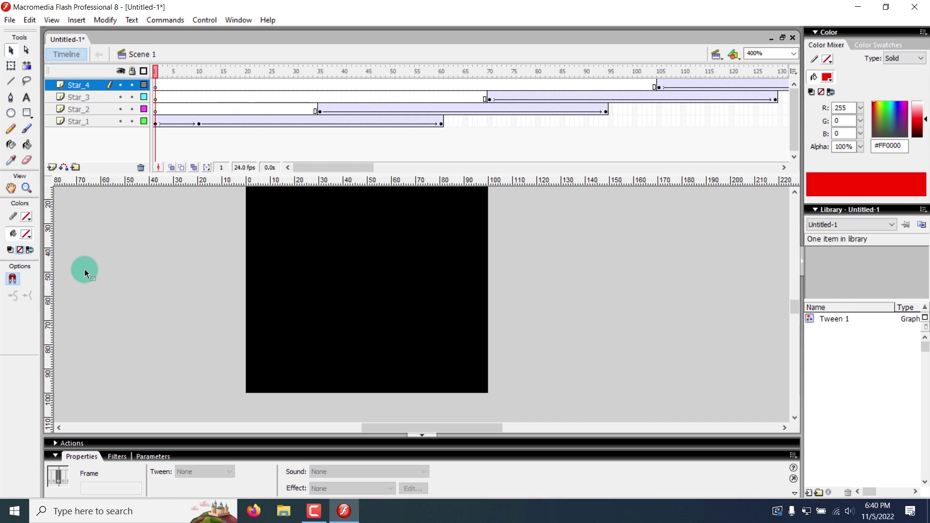
key(Return)
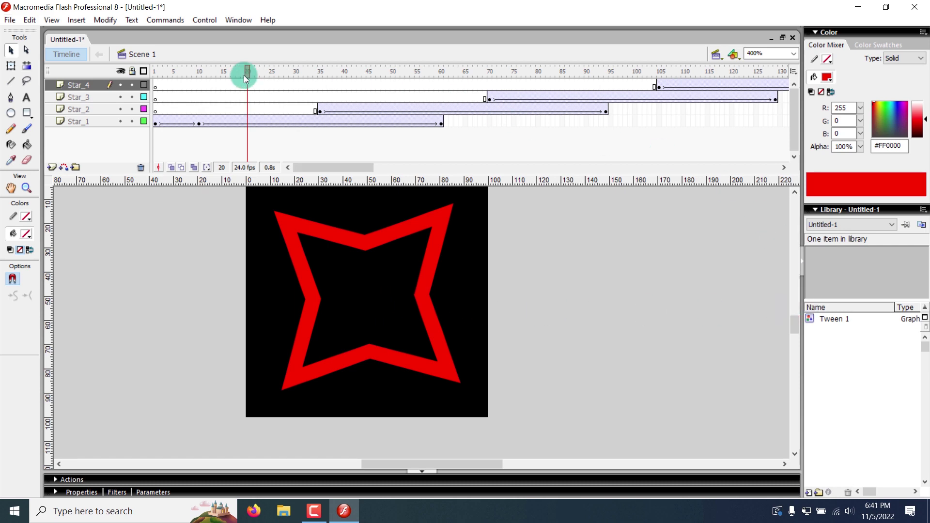
drag(243, 75, 87, 146)
Start a movie export and choose the Desktop as the destination folder
click(10, 20)
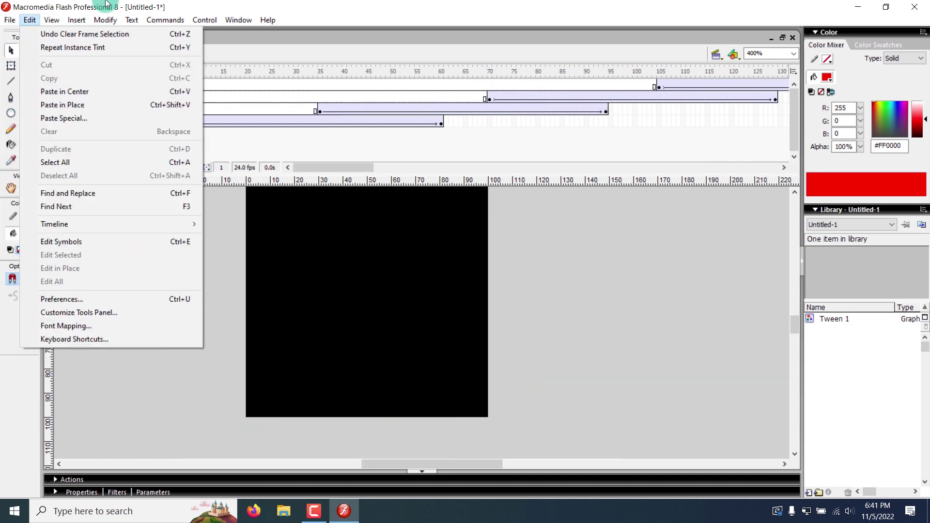
mouse_move(134, 215)
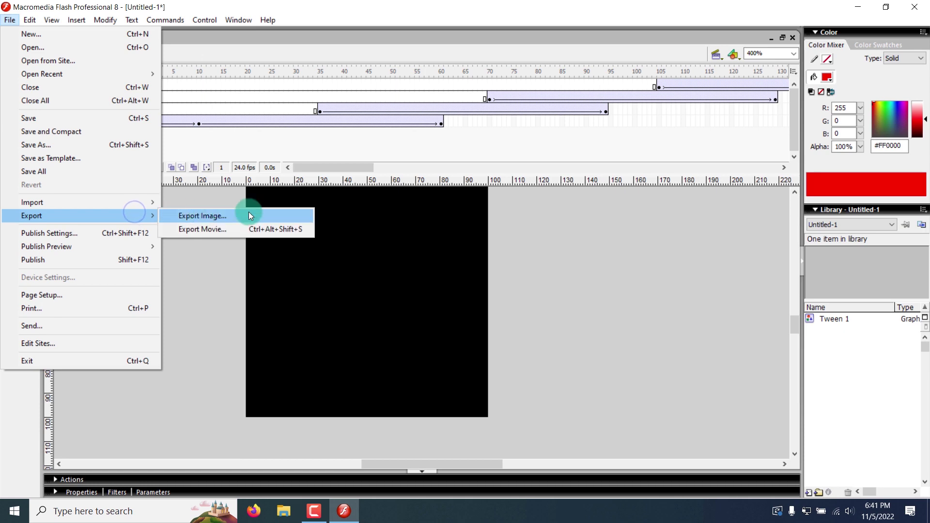
click(243, 231)
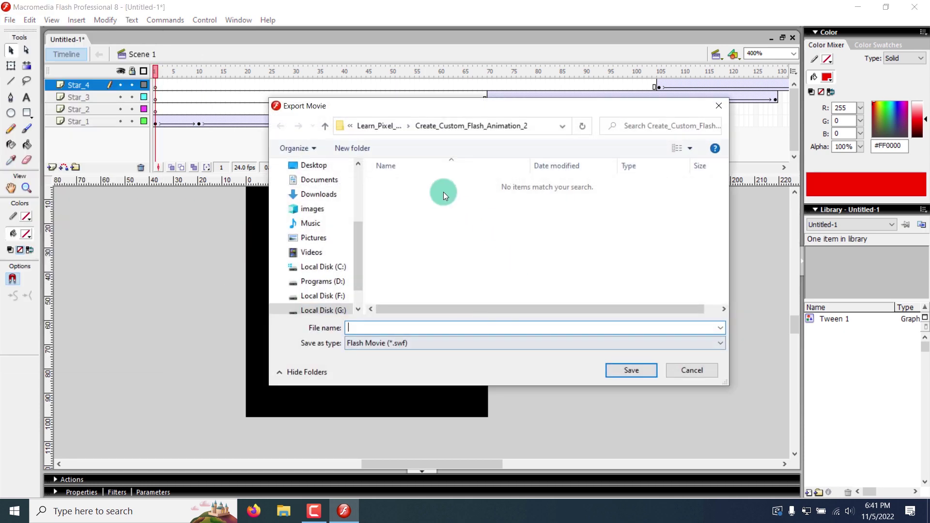
click(319, 165)
scroll(695, 274, down, 1)
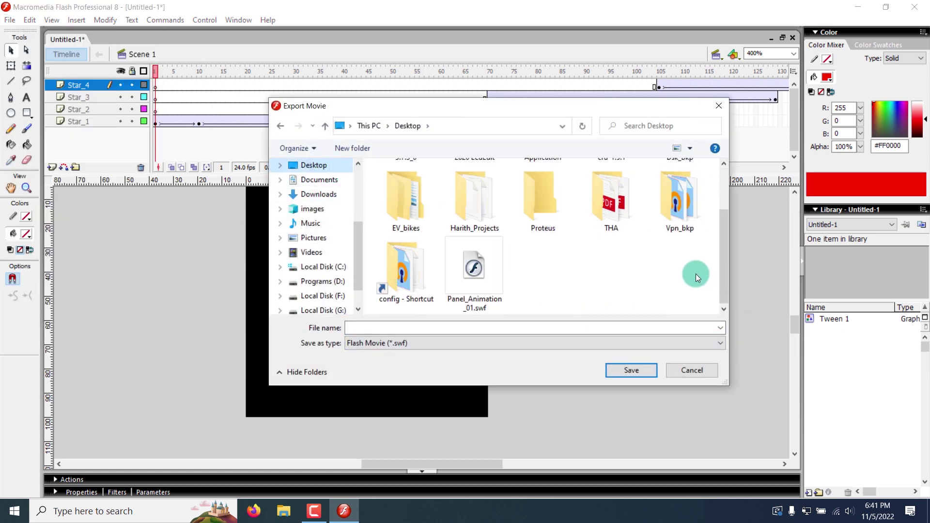
Export the Flash Movie as Panel_Animation_02.swf, toggling the Compress movie option in the Flash Player 8 export settings
click(482, 299)
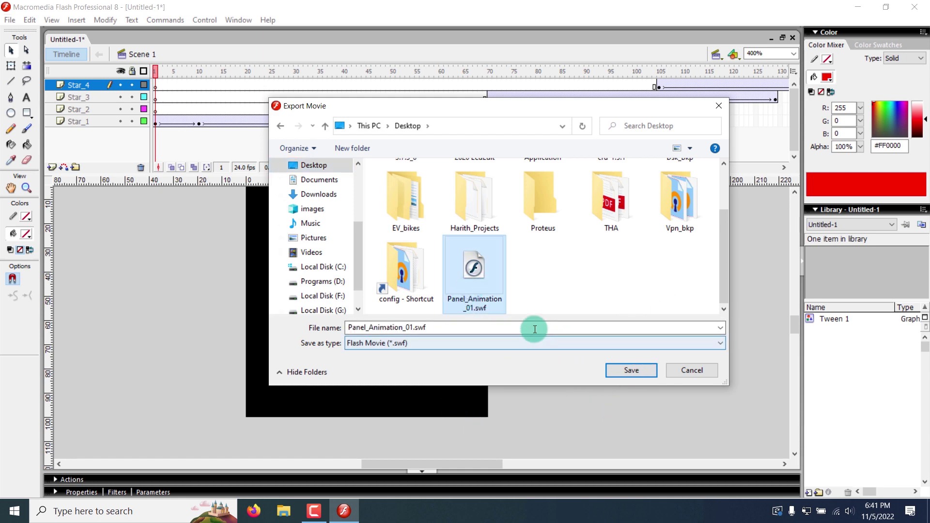
click(519, 322)
drag(405, 327, 419, 328)
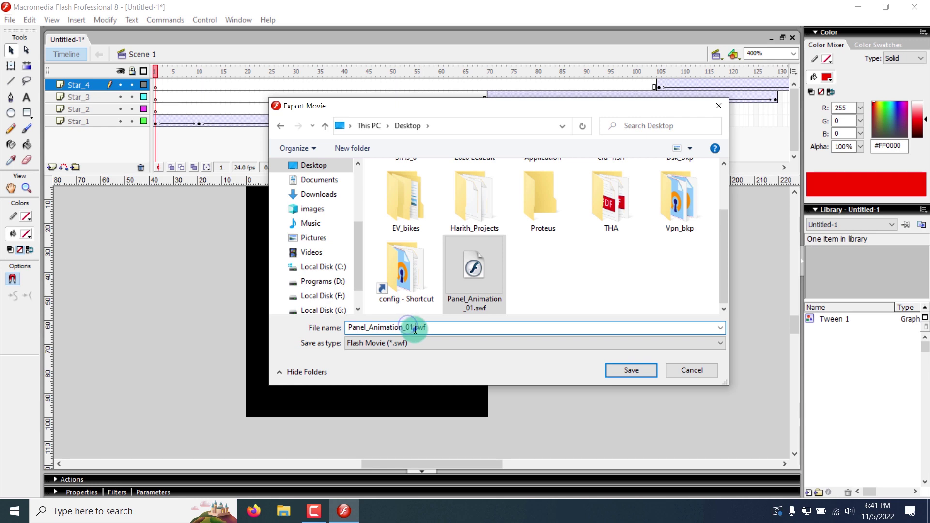
key(BackSpace)
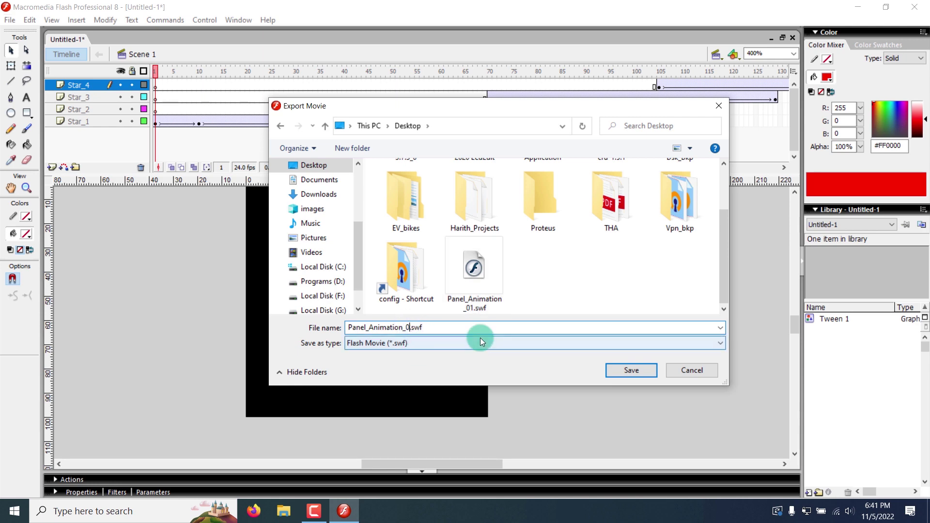
text(2)
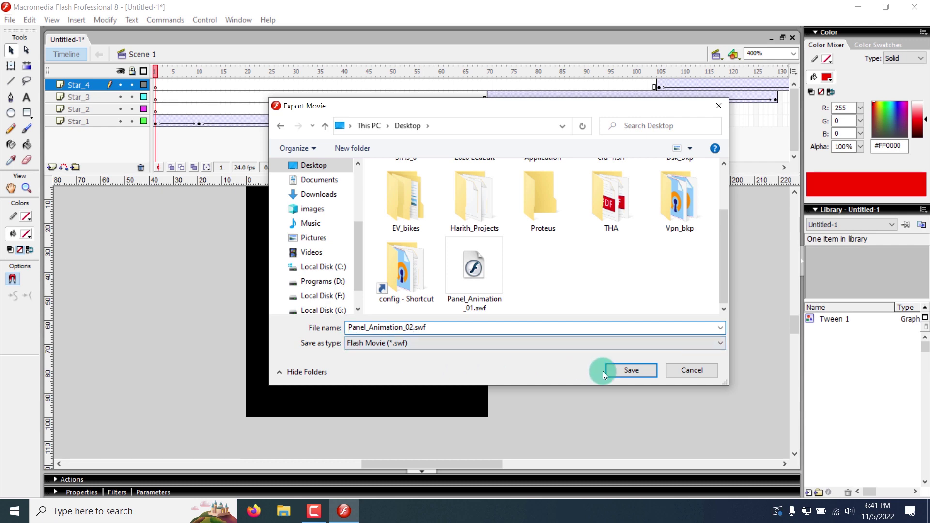
click(626, 374)
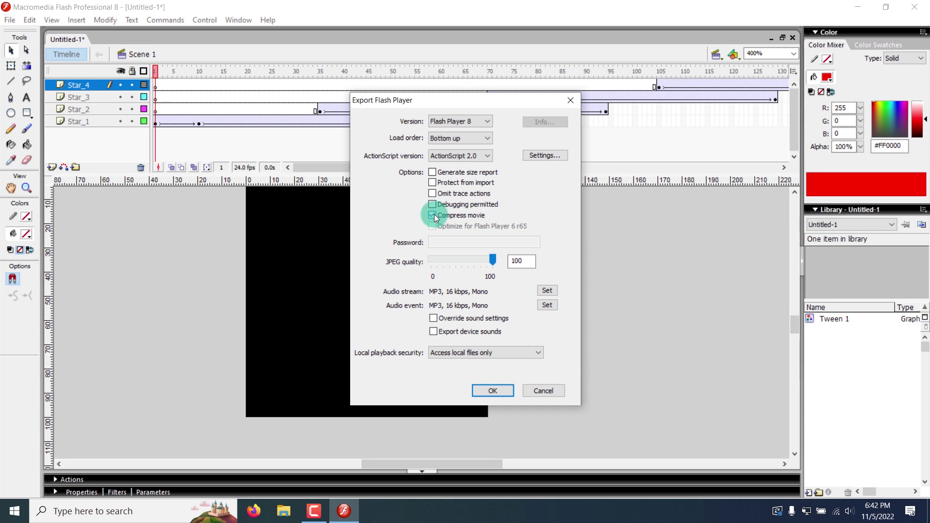
click(456, 215)
click(484, 391)
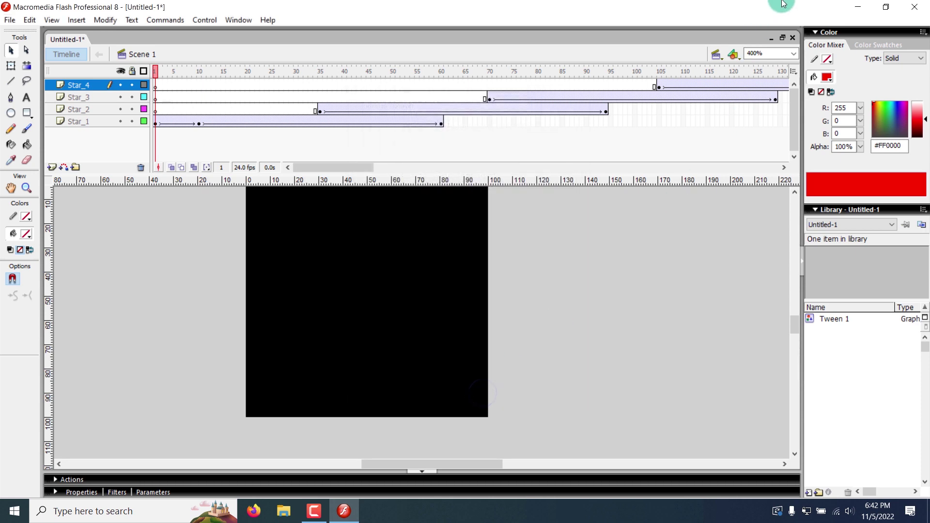
Switch to the desktop and play the exported Panel_Animation_02.swf in Flash Player
click(852, 6)
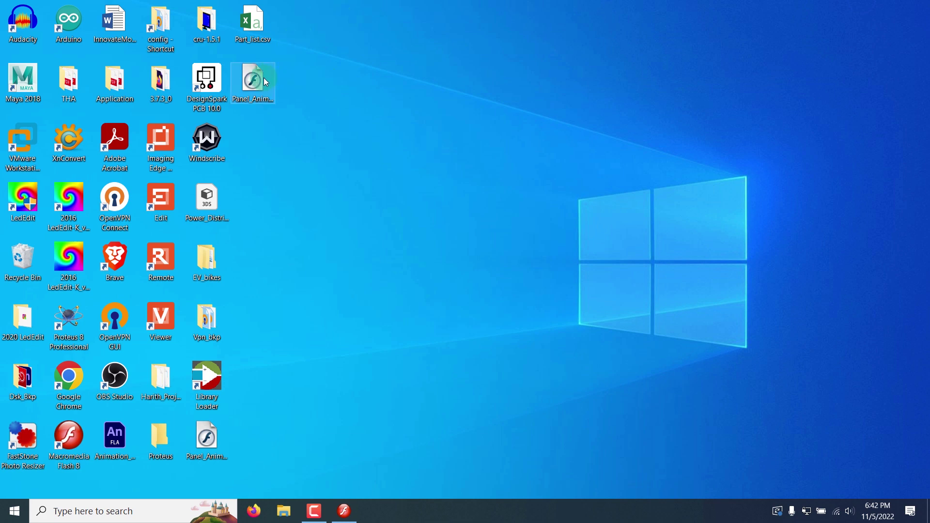
click(264, 80)
double_click(255, 78)
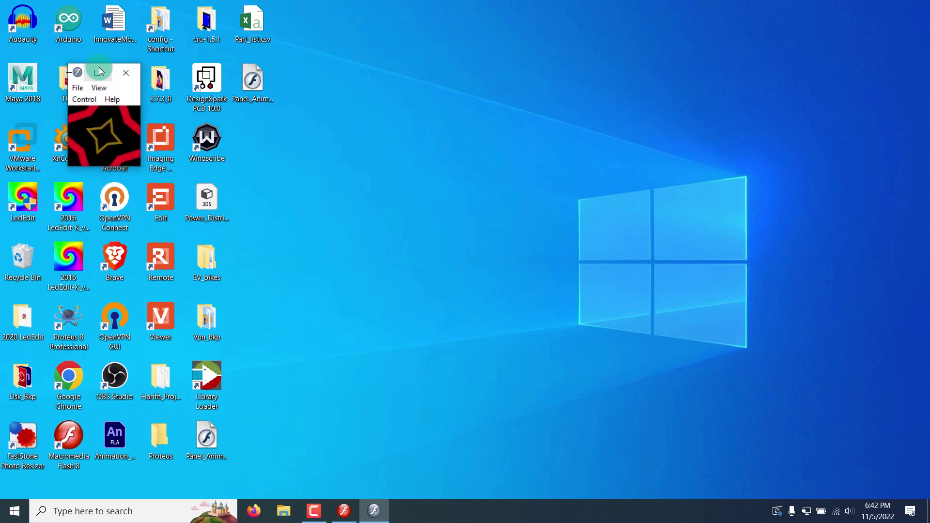
Compare the two Panel_Animation movies on the desktop, playing the other file maximized and replaying Panel_Animation_02.swf, and close each Flash Player window
click(126, 72)
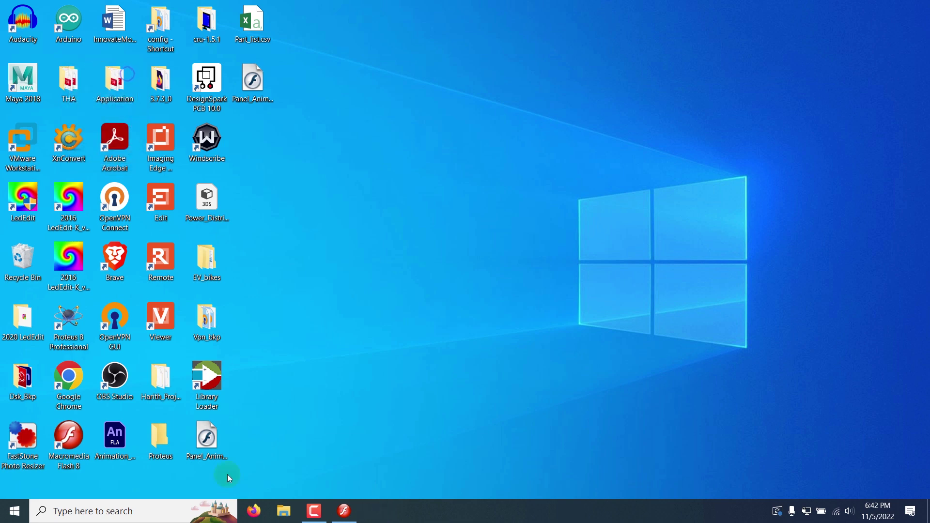
double_click(208, 444)
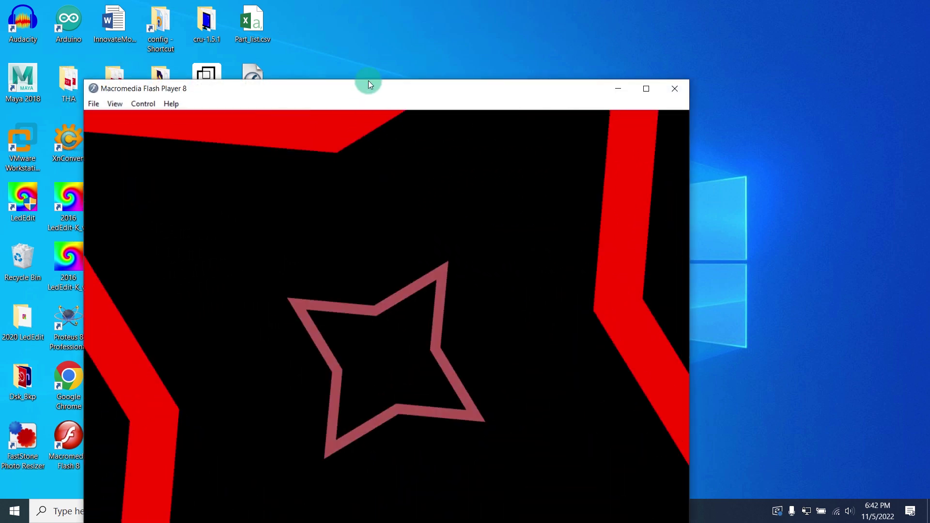
drag(368, 85, 502, 1)
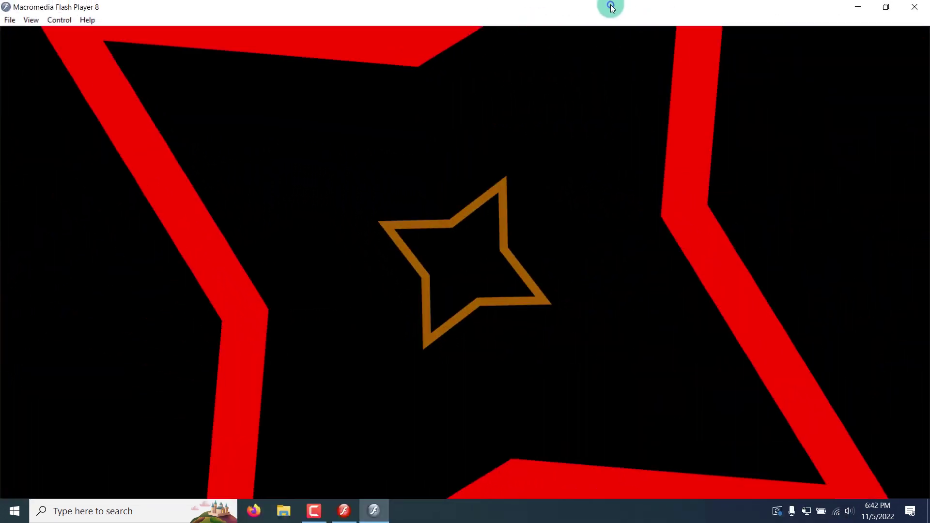
double_click(608, 8)
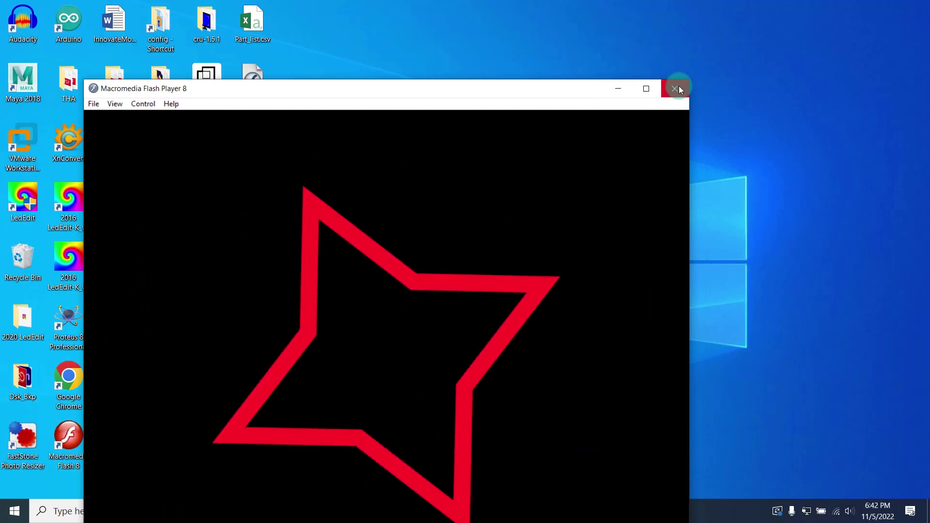
click(674, 89)
double_click(252, 83)
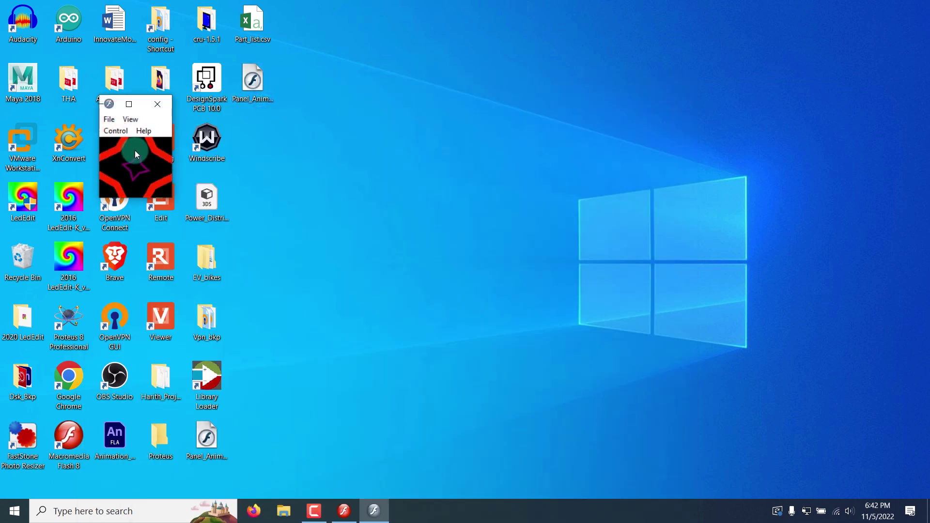
click(159, 111)
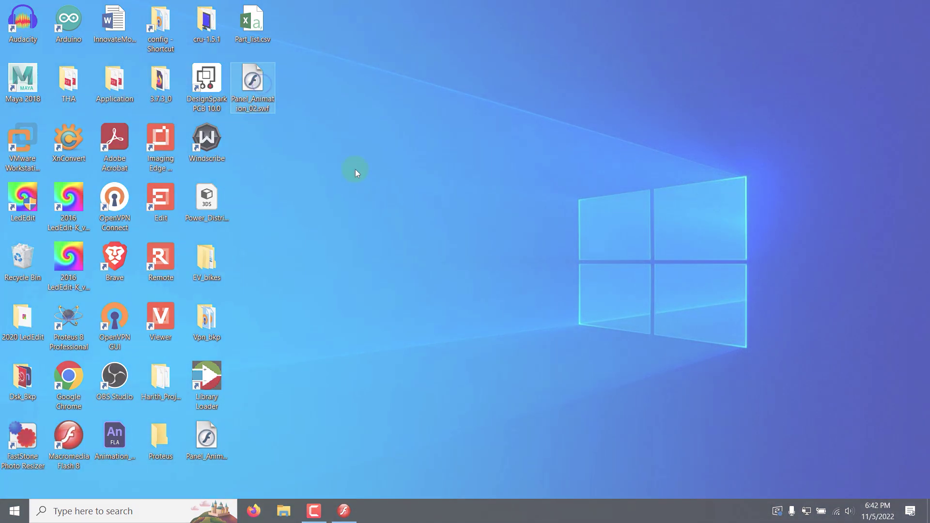